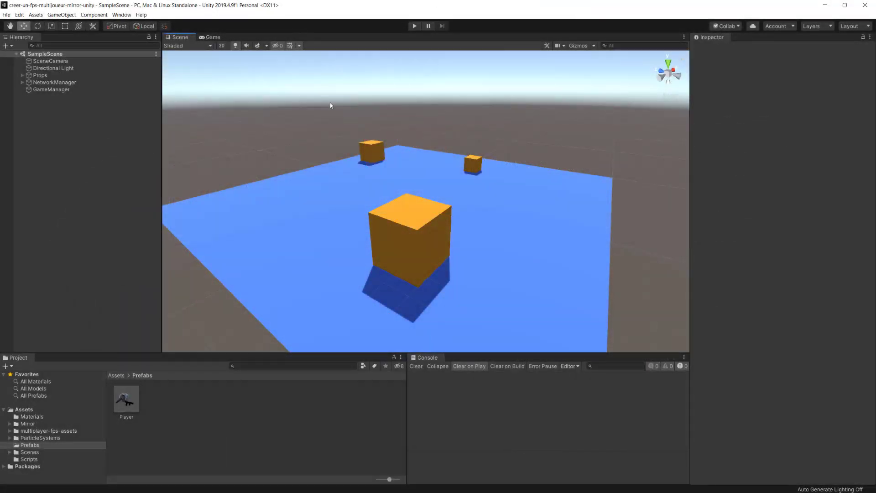
Step: Drop a Player prefab instance onto the blue floor among the orange cubes
alt+drag(388, 202, 493, 194)
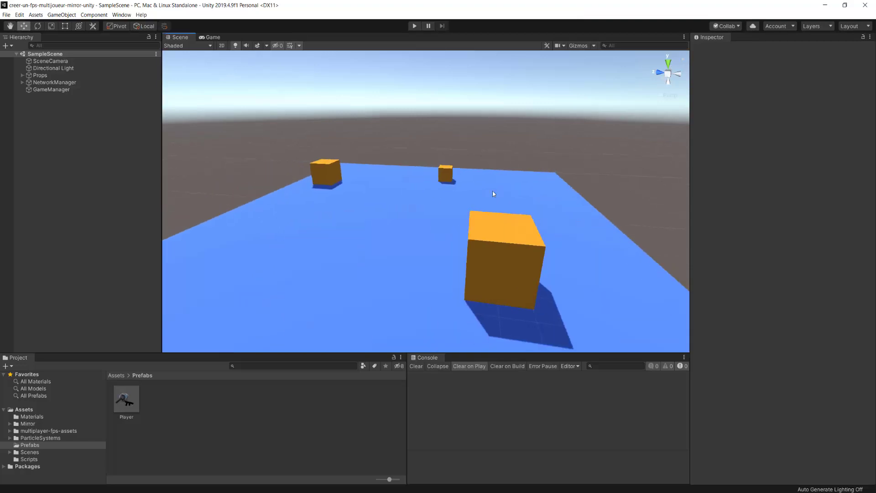
scroll(452, 239, up, 3)
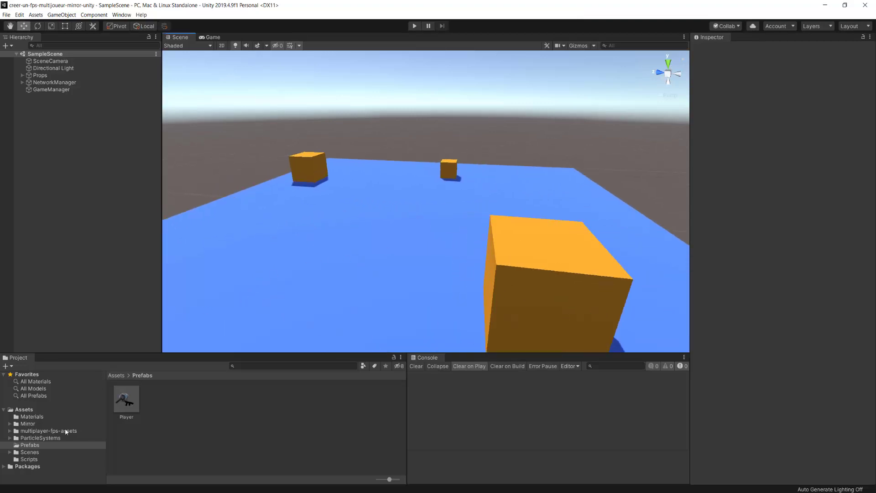
drag(123, 401, 382, 218)
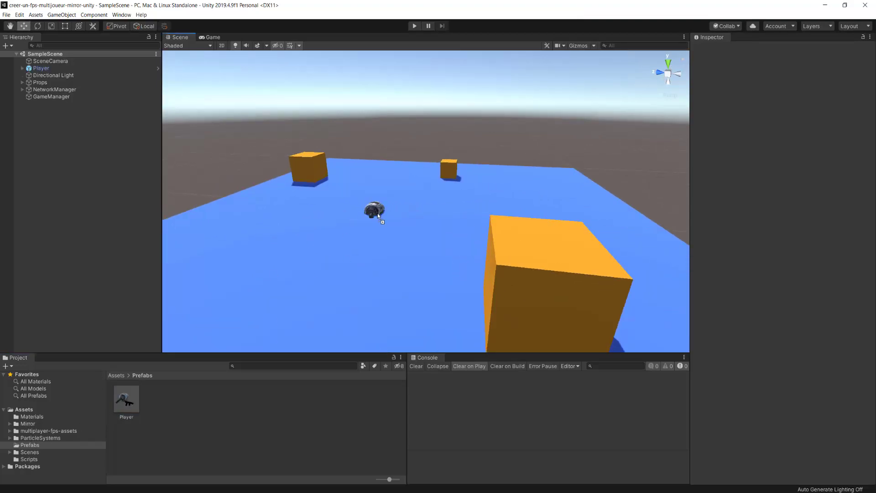
Step: Preview the Game view, then raise Player (1) to Y 0.84 with the move gizmo
click(209, 38)
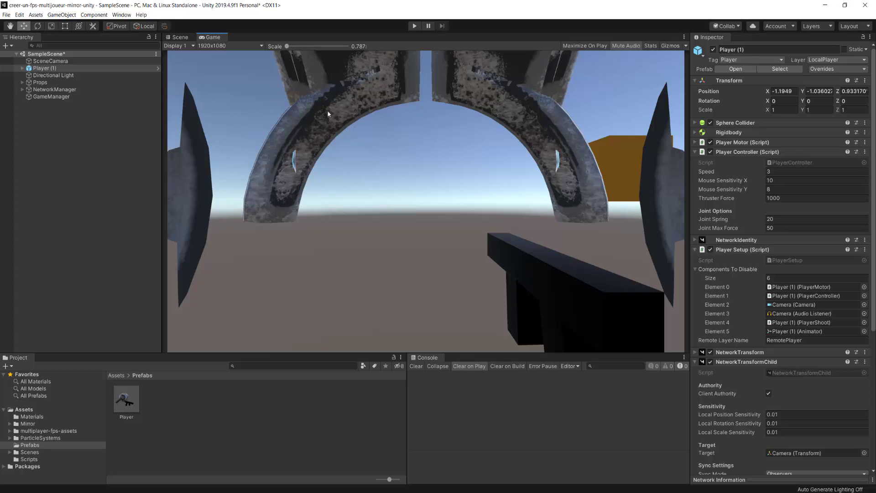
click(180, 37)
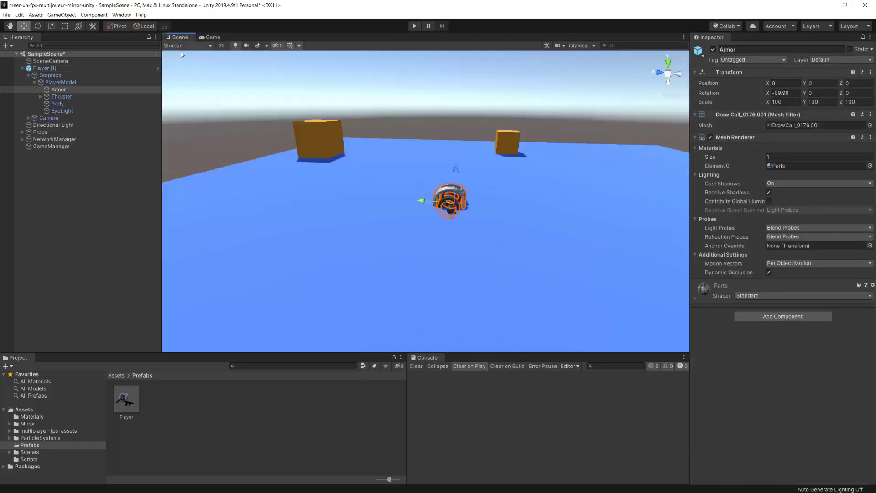
click(44, 68)
drag(462, 164, 459, 136)
right_drag(459, 136, 486, 155)
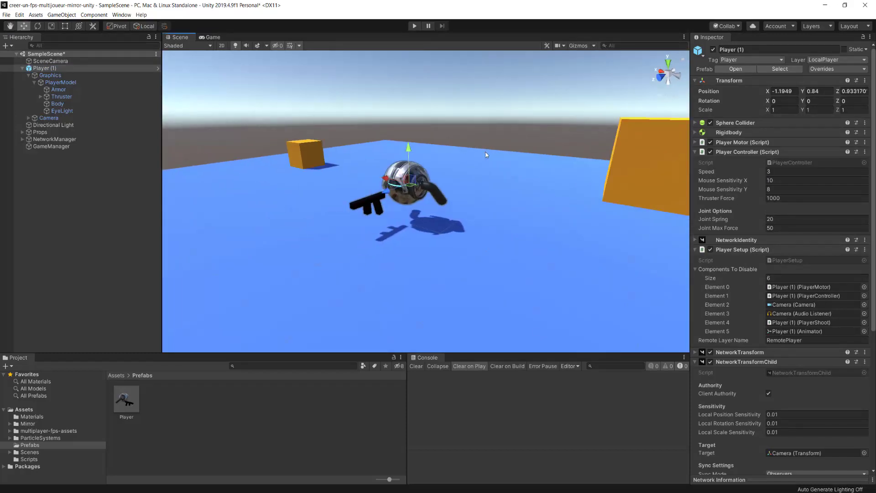
Step: Zoom and orbit around the raised player, then check it through the Game camera
scroll(478, 157, up, 2)
scroll(478, 157, up, 2)
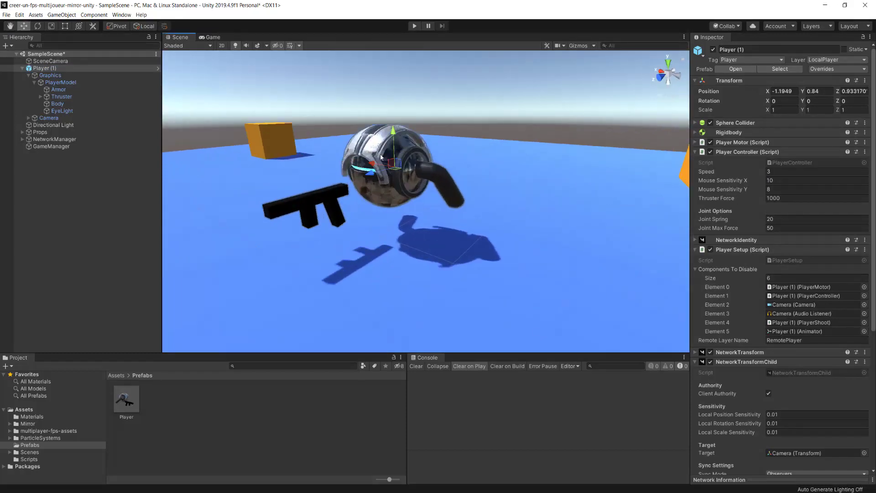
right_drag(403, 193, 467, 239)
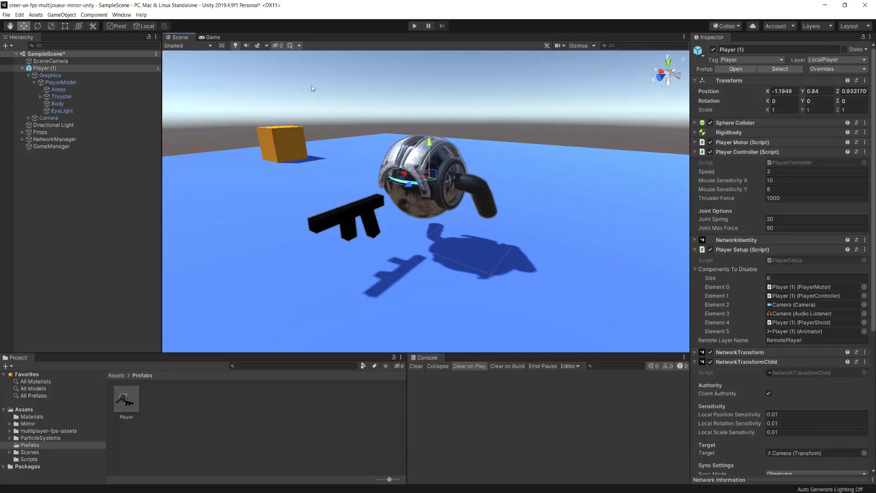
click(210, 37)
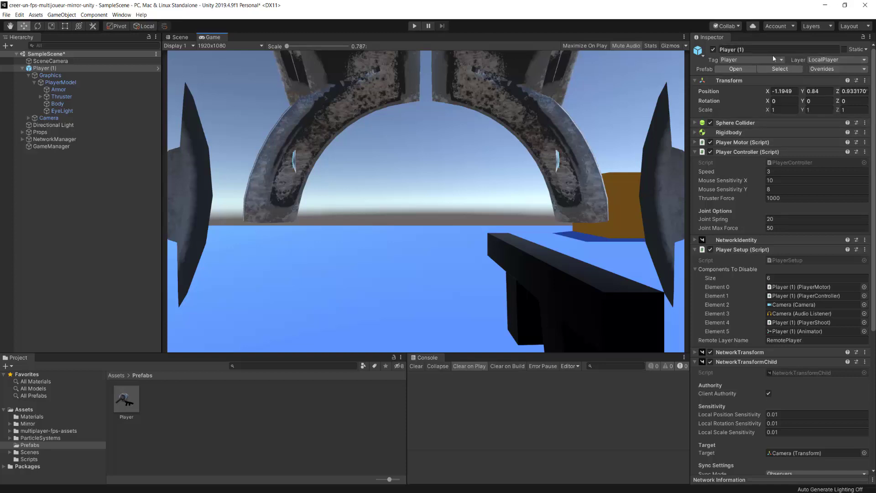
Step: Open the Layer dropdown for Player (1) in the Inspector
click(821, 61)
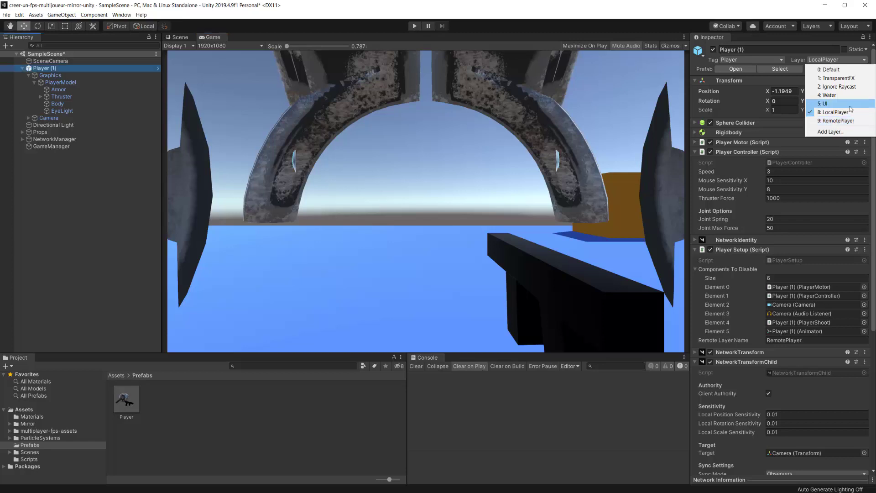
Step: Choose Add Layer and name User Layer 10 'DontDraw'
click(846, 132)
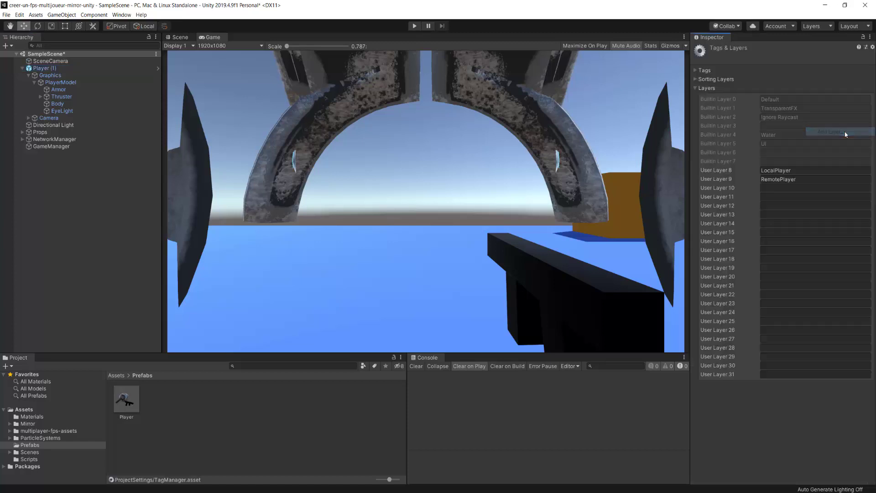
click(771, 189)
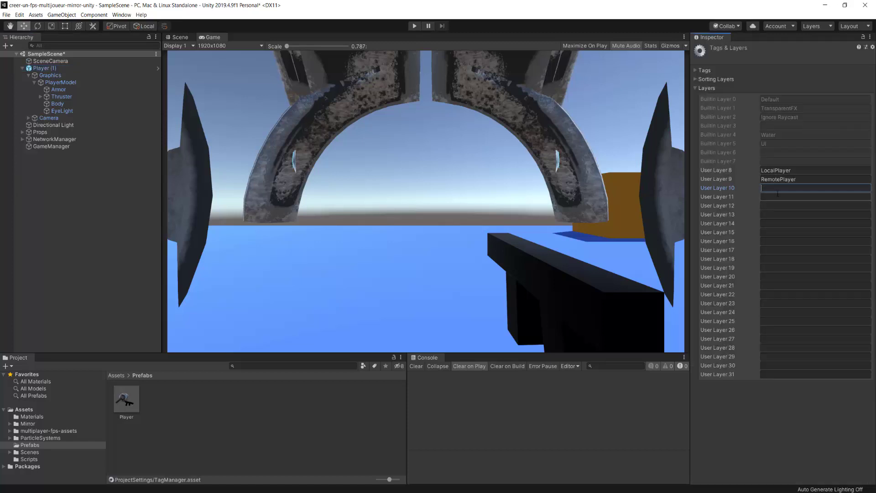
text(Dont)
text(Draw)
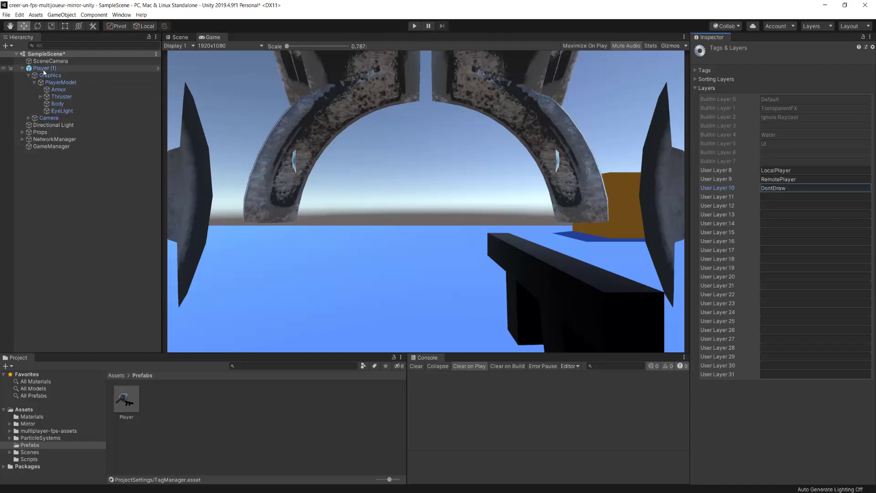
Step: Uncheck DontDraw in the player Camera's Culling Mask and verify the remaining layers
click(46, 119)
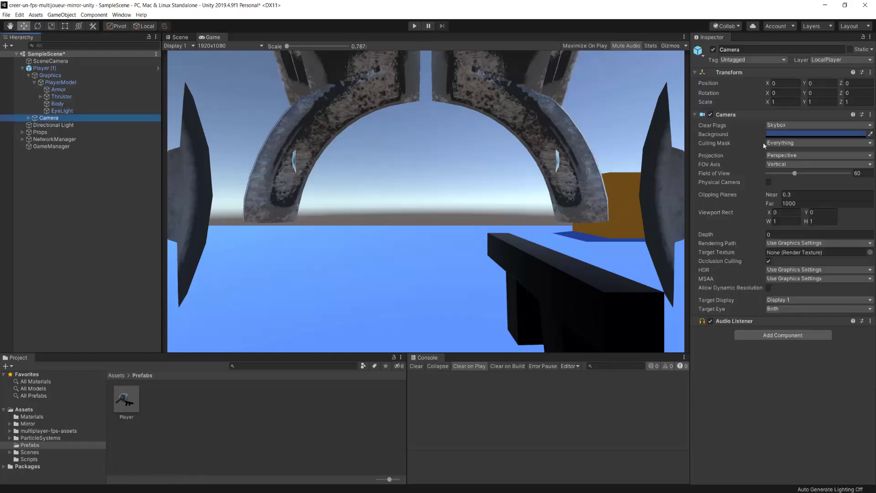
click(779, 143)
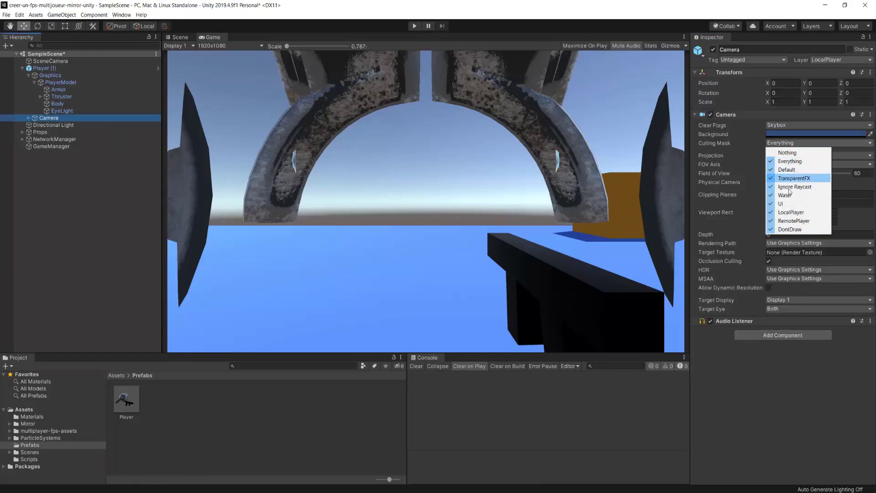
click(799, 230)
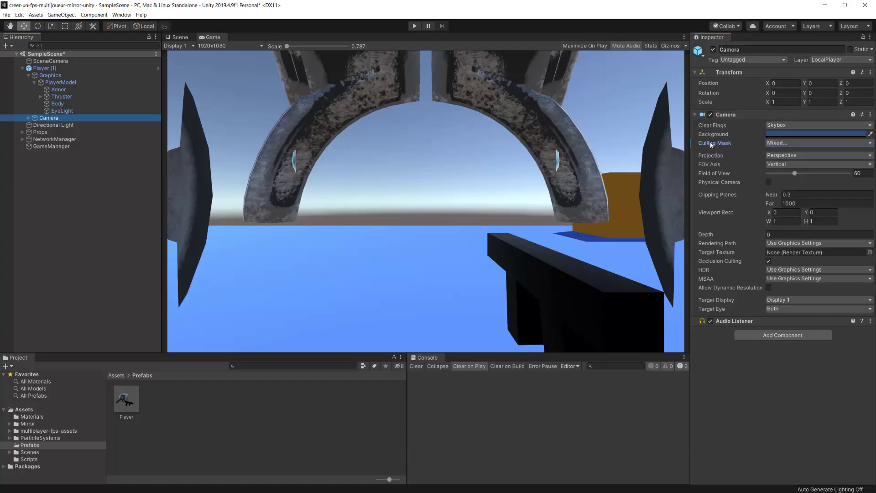
click(782, 147)
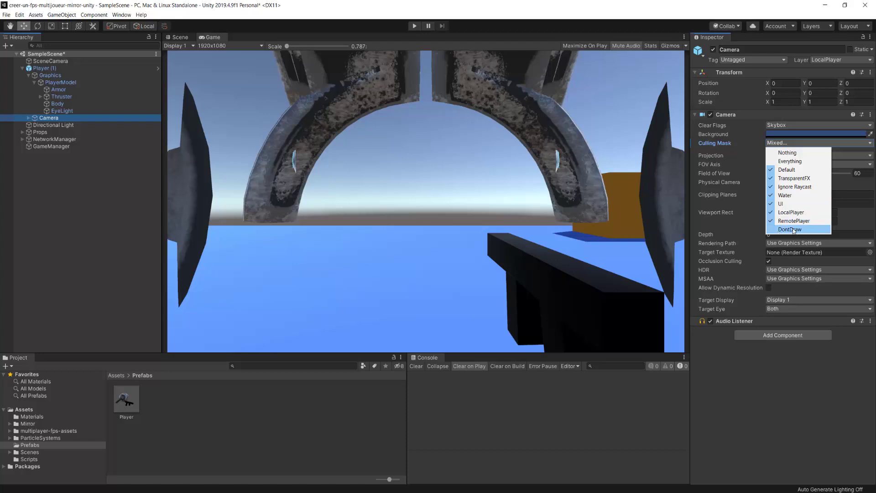
click(601, 214)
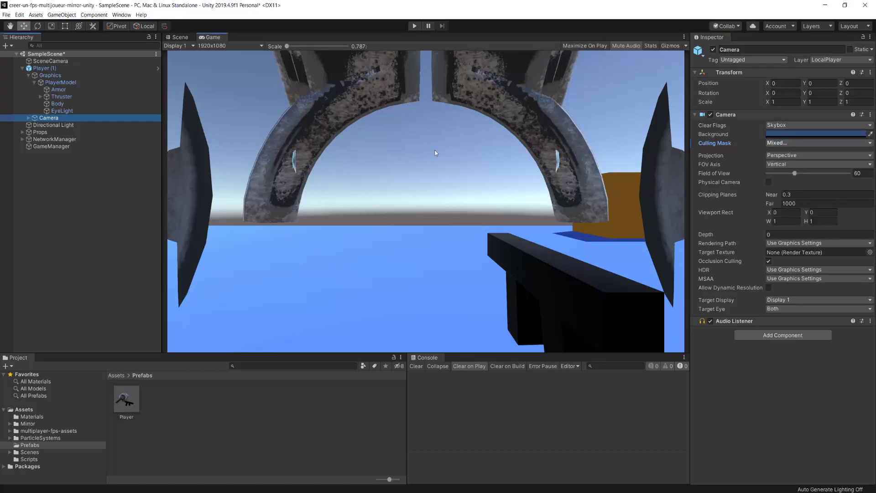
click(587, 238)
Step: Confirm Armor stays on Default, then open Player (1)'s PlayerSetup script in Visual Studio
double_click(59, 90)
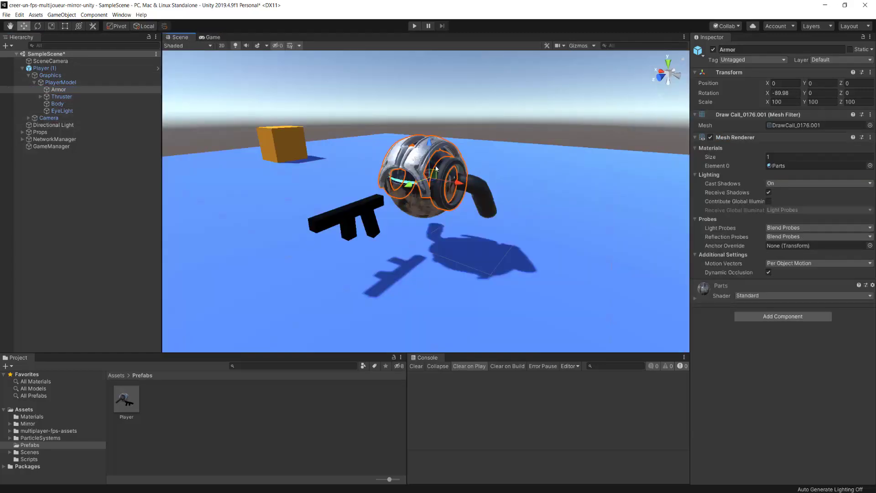
click(834, 61)
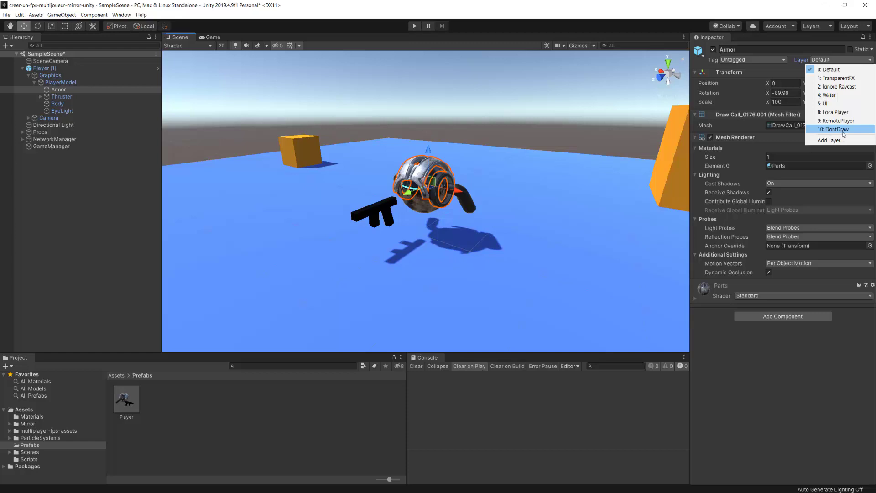
click(596, 174)
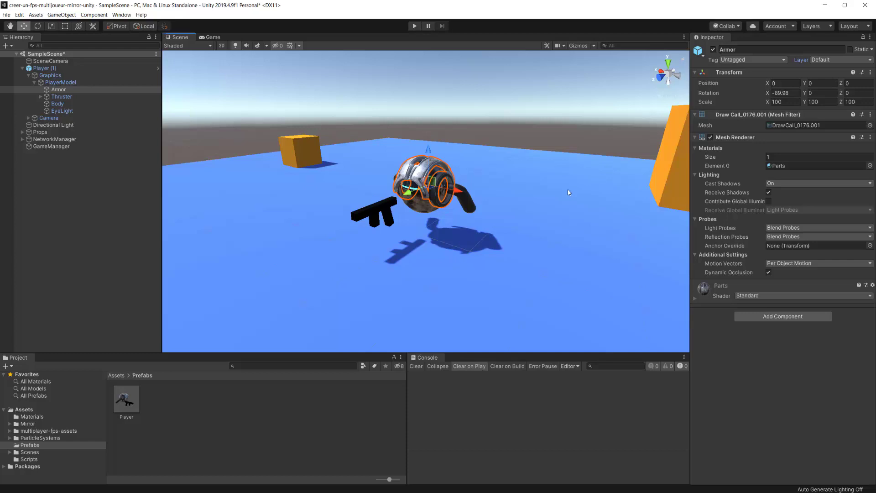
click(41, 69)
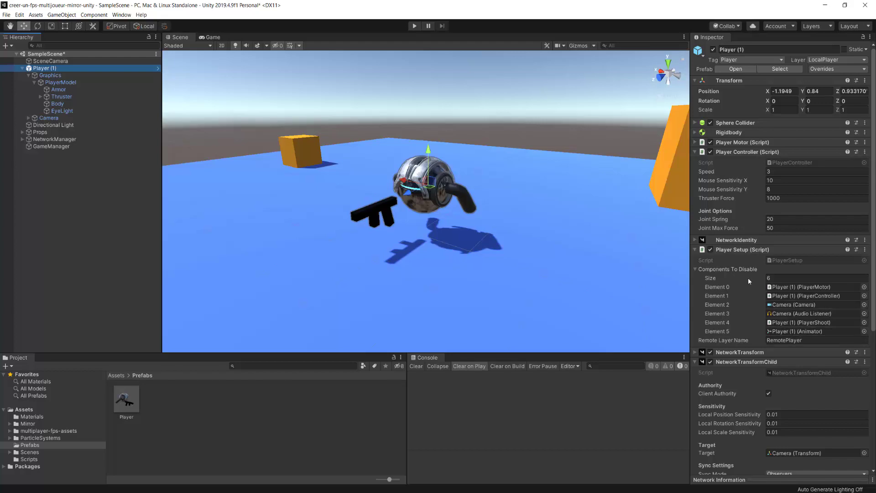
double_click(785, 260)
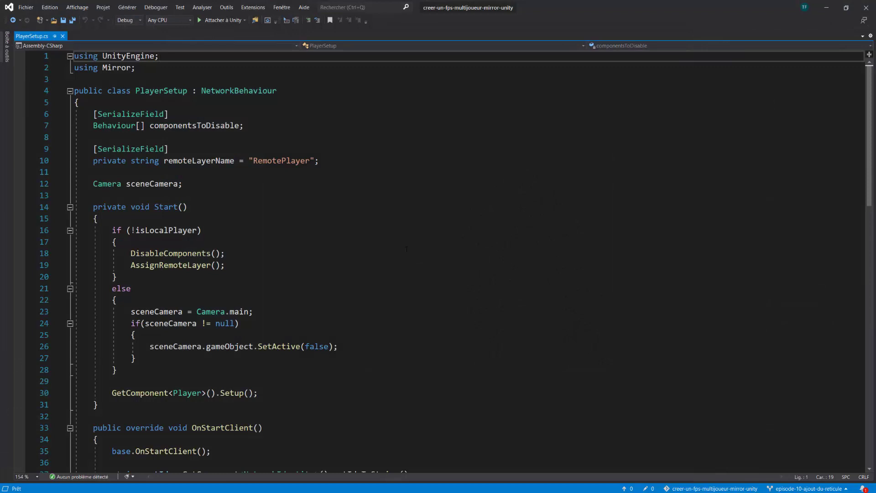
Step: Add '[SerializeField] private string dontDrawLayerName = "DontDraw"' below remoteLayerName and save
click(352, 162)
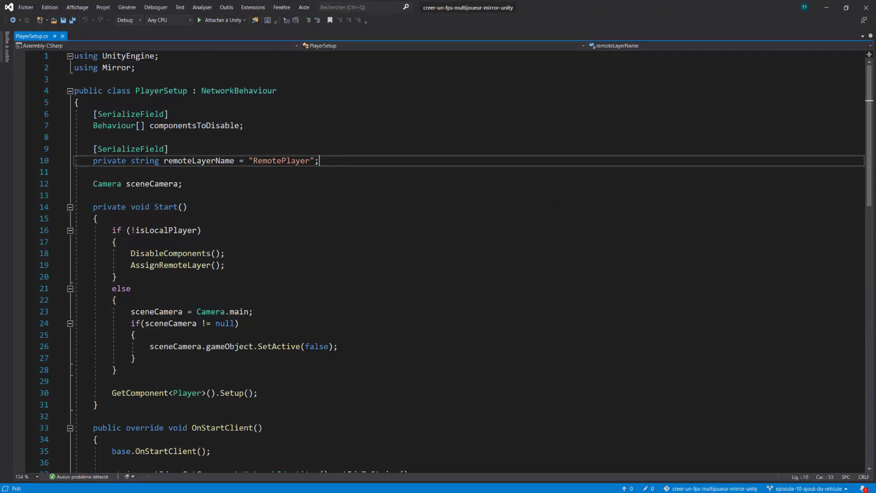
key(shift+Home)
key(shift+Up)
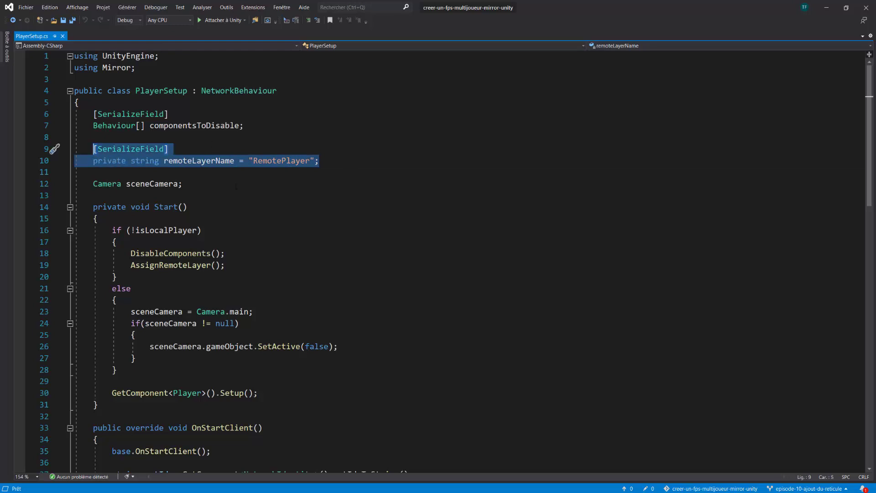
click(337, 161)
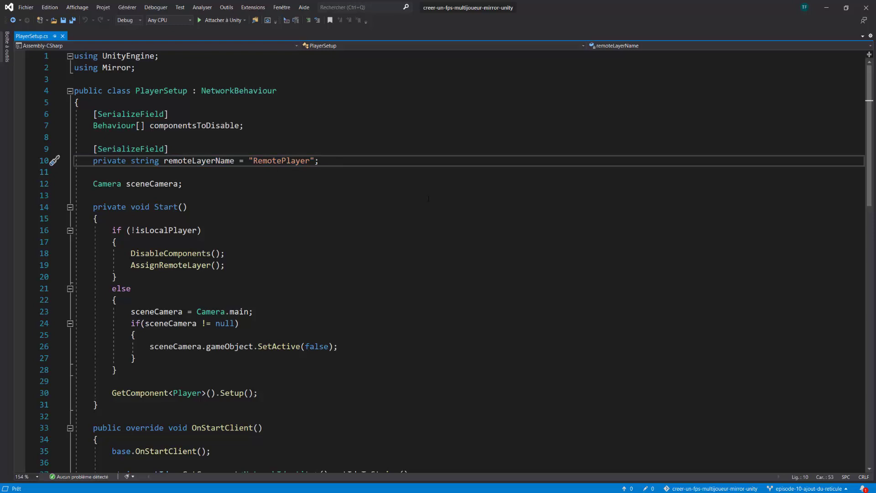
key(Return)
key(Return)
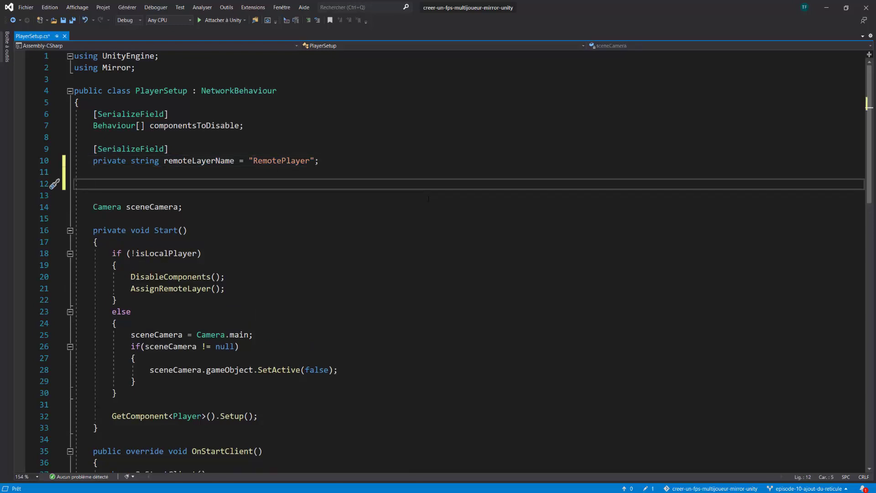
text([seri)
key(Tab)
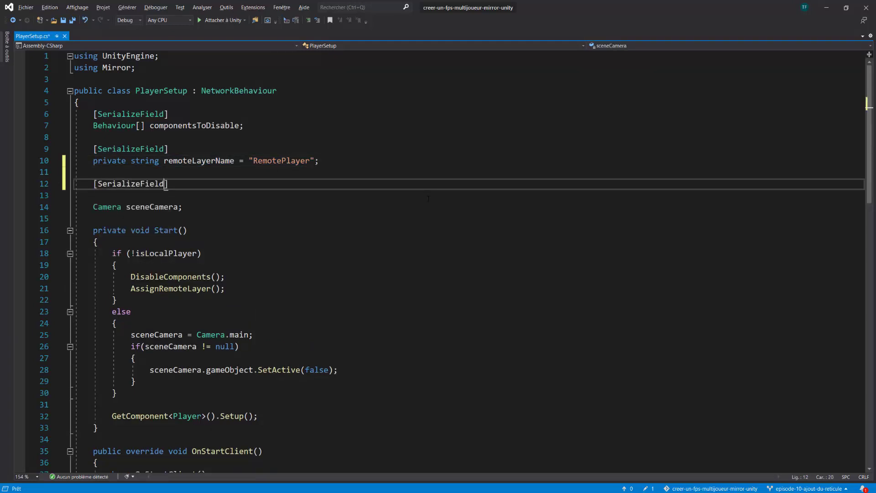
text(])
key(Return)
text(priv)
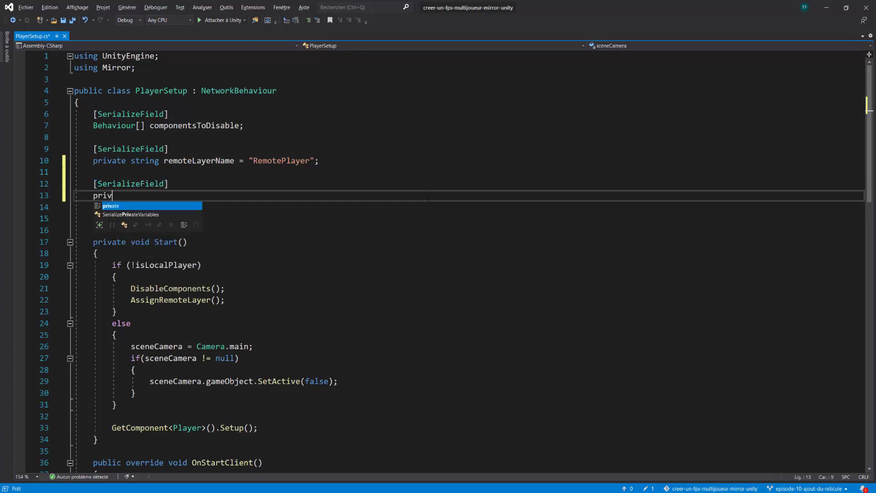
text(ate string)
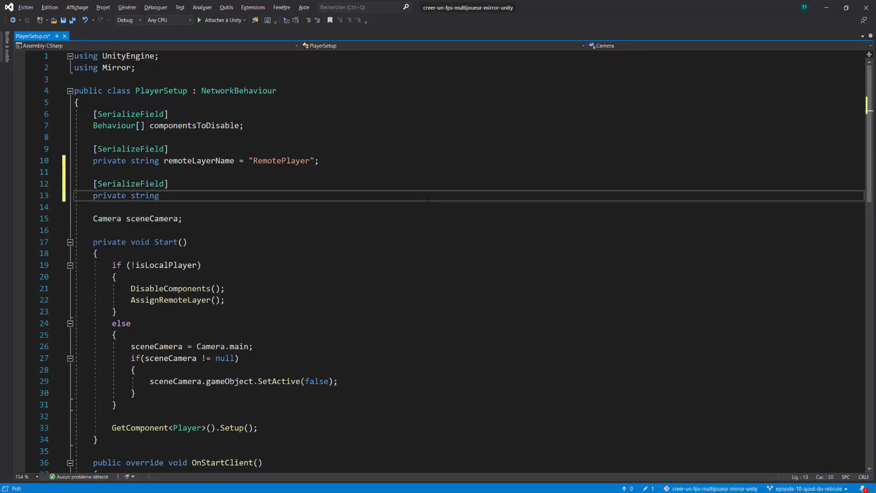
text(dontD)
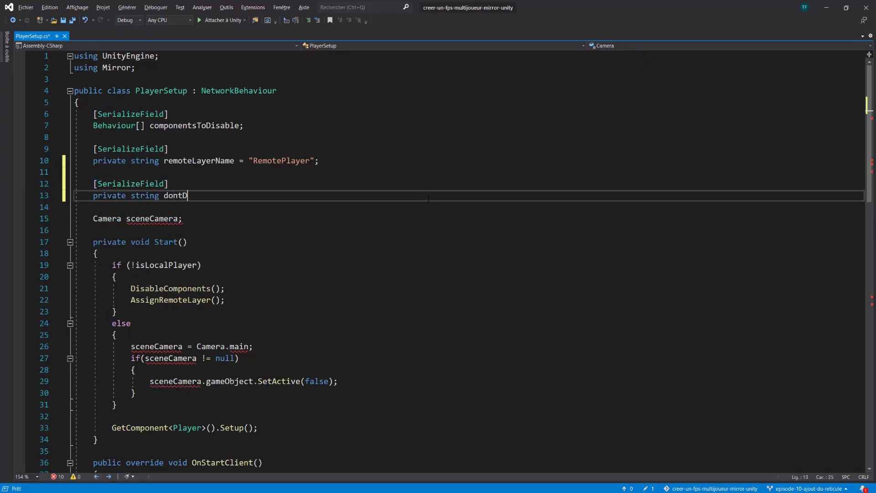
text(rawLayer)
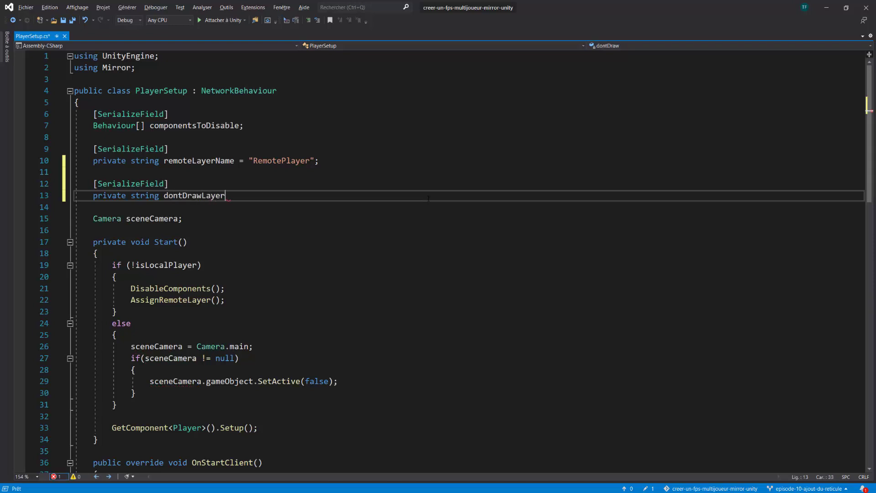
text(Name = ")
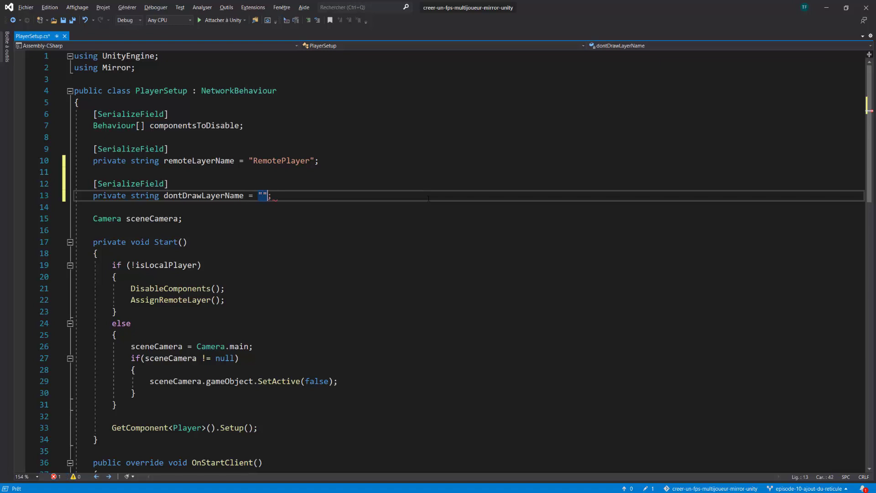
text(DontDra)
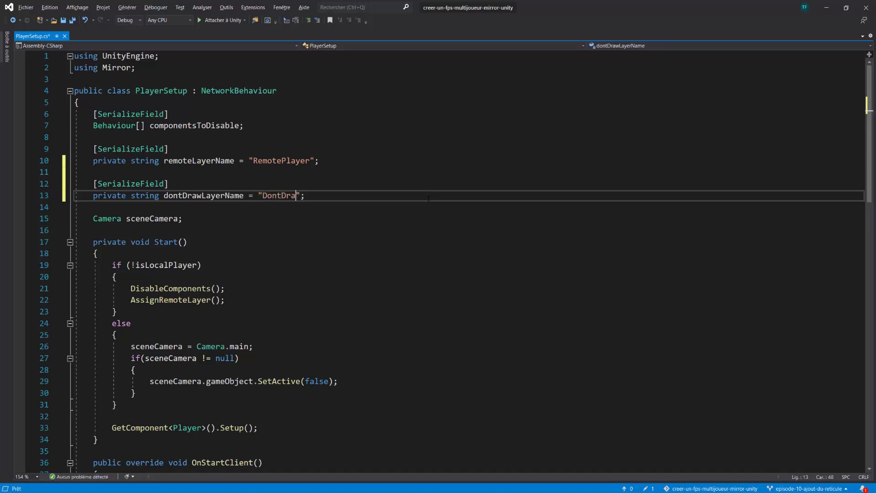
text(w)
key(ctrl+s)
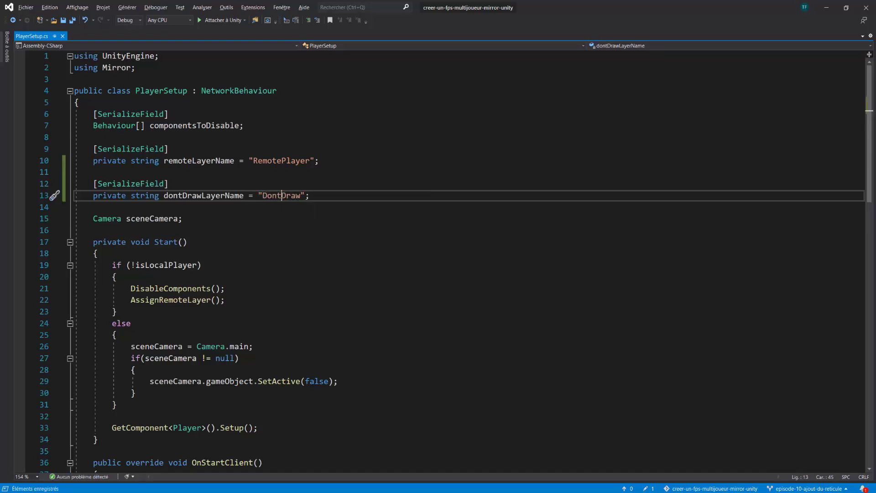
double_click(289, 196)
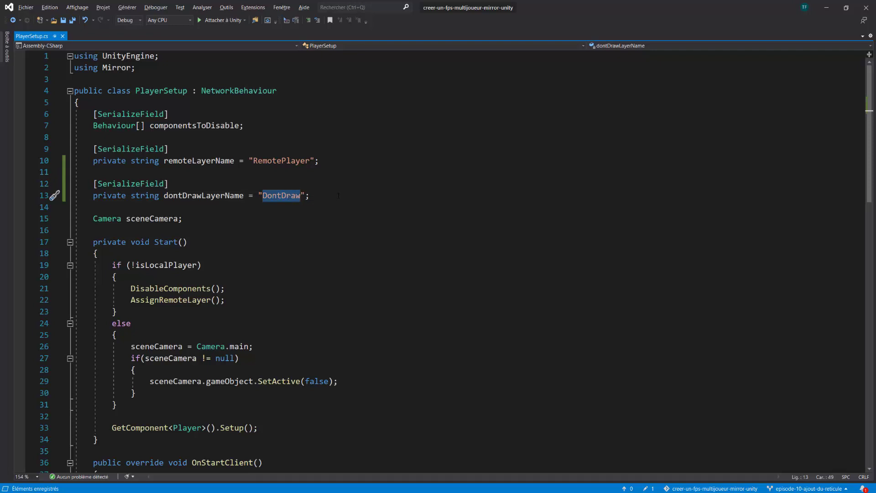
click(380, 198)
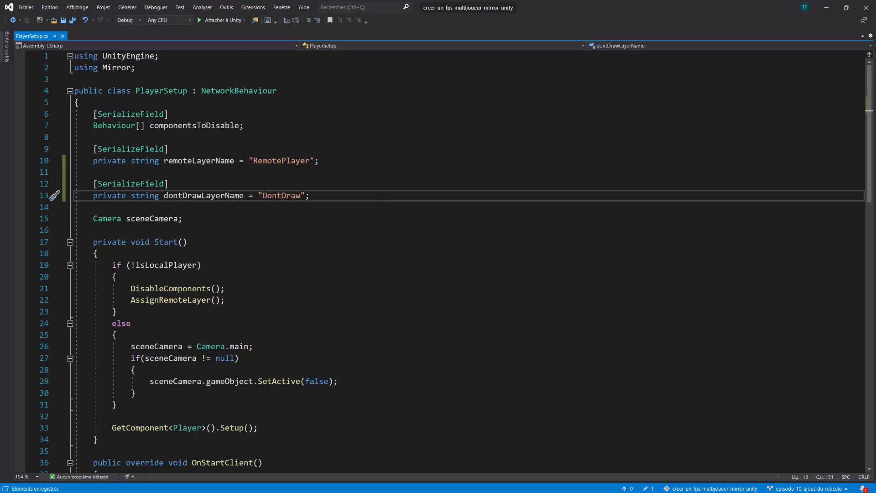
Step: Declare '[SerializeField] private GameObject playerGraphics;' below dontDrawLayerName and save
key(Return)
key(Return)
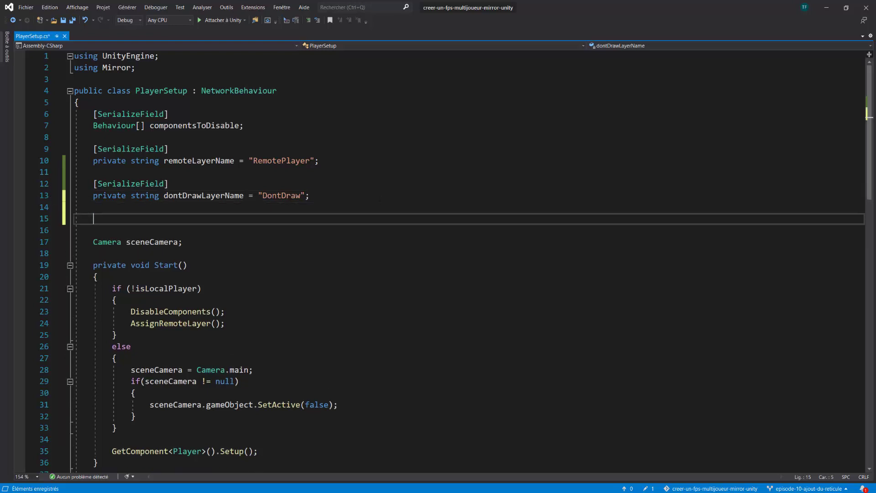
text([se)
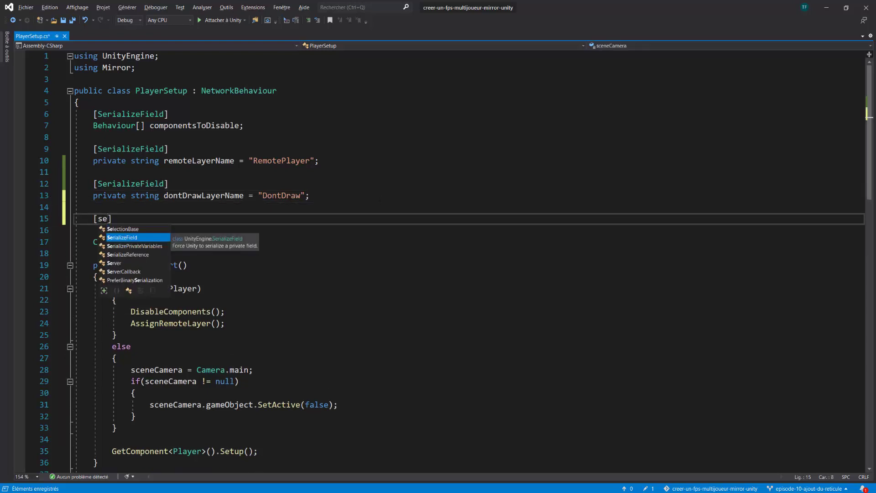
key(Tab)
key(Return)
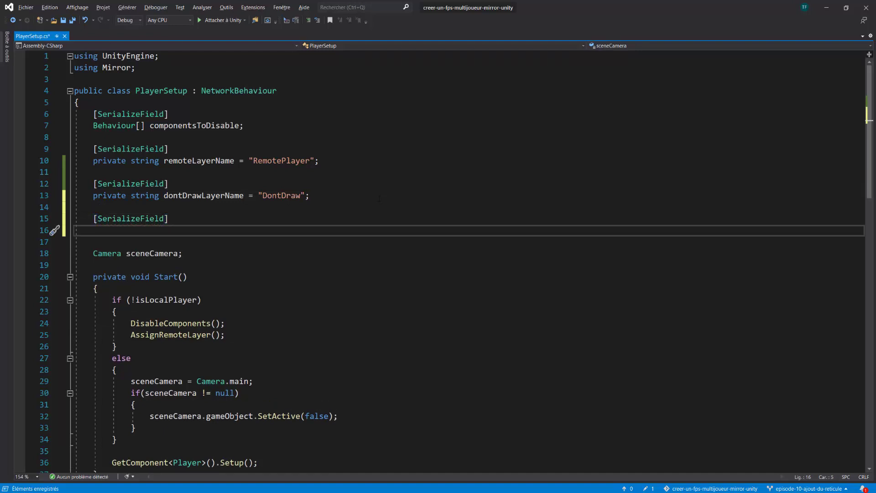
text(p)
text(riva)
key(Tab)
text(G)
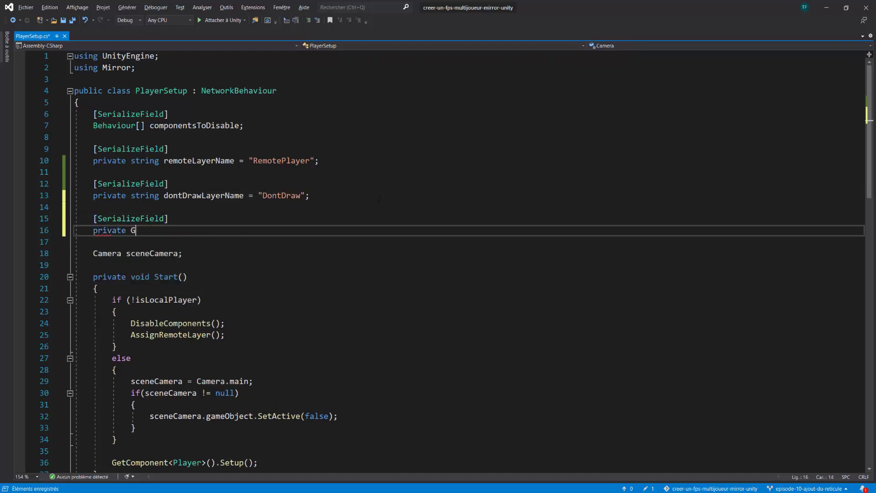
text(ame)
key(Tab)
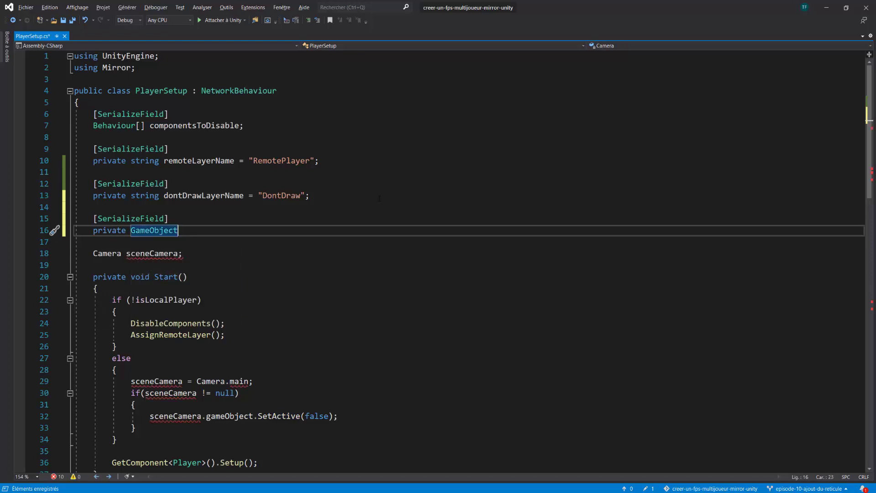
text( playerGr)
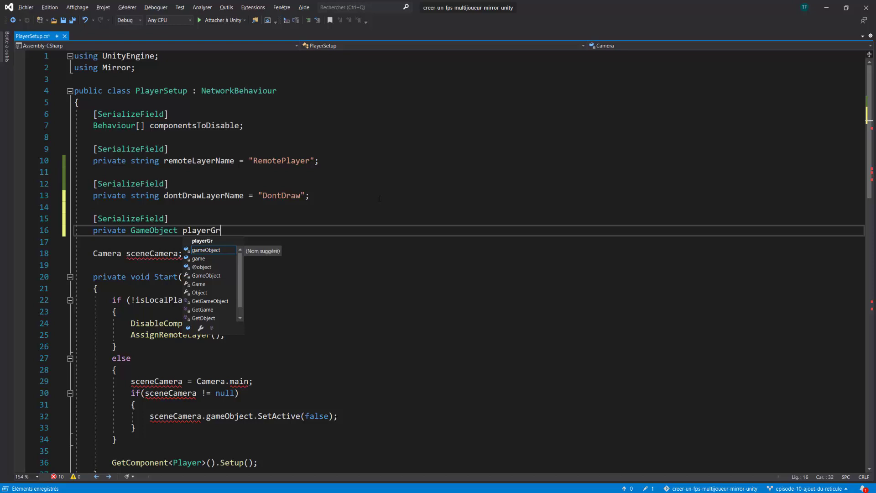
text(aphics;)
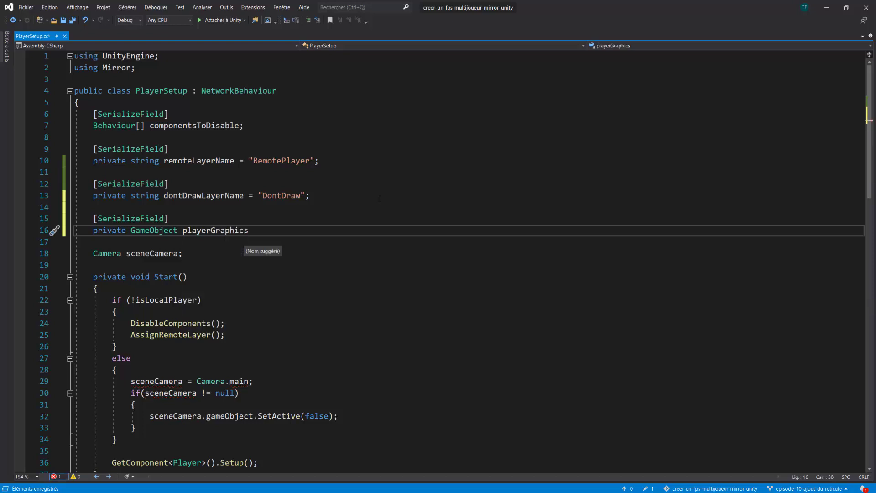
key(ctrl+s)
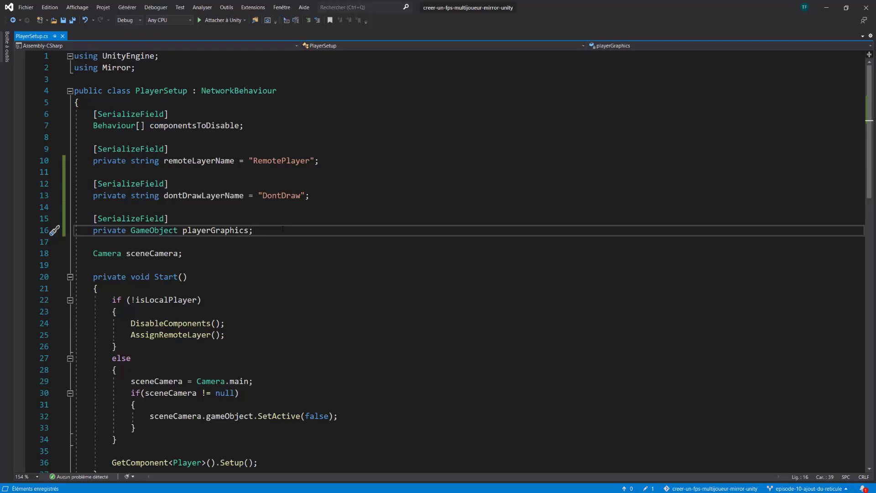
Step: Move to Start's else branch, after the camera-disabling block
scroll(255, 177, down, 3)
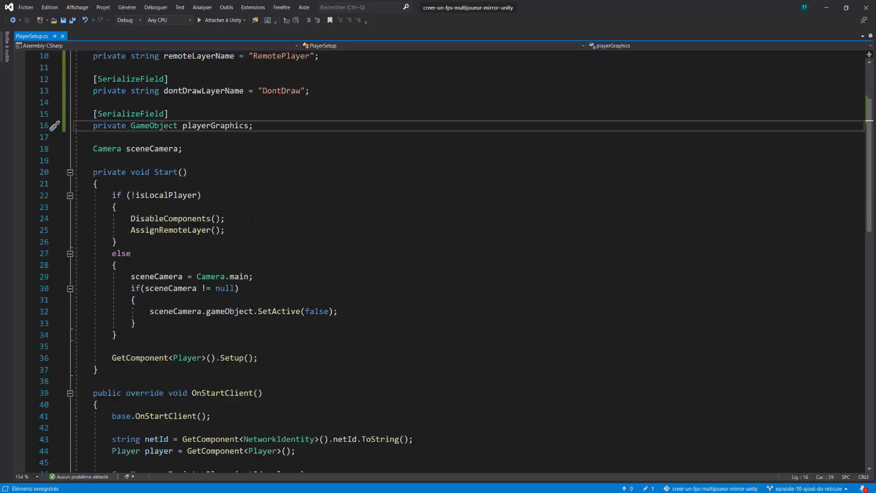
click(117, 264)
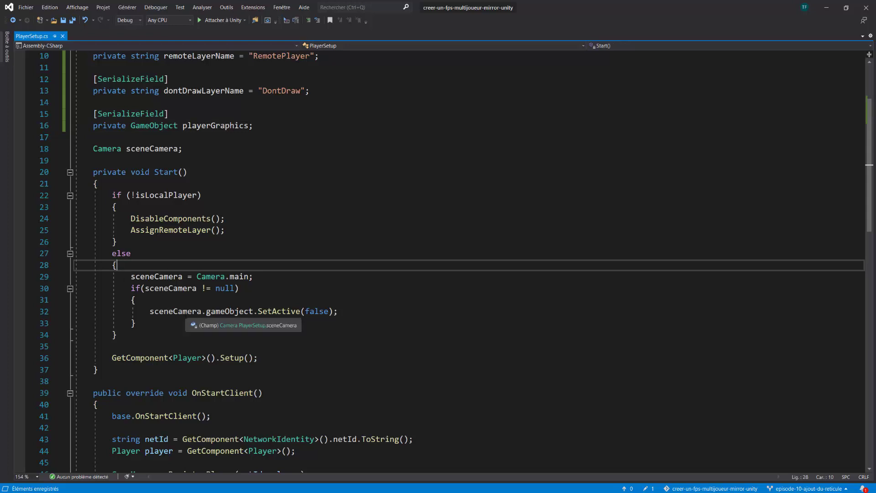
click(177, 322)
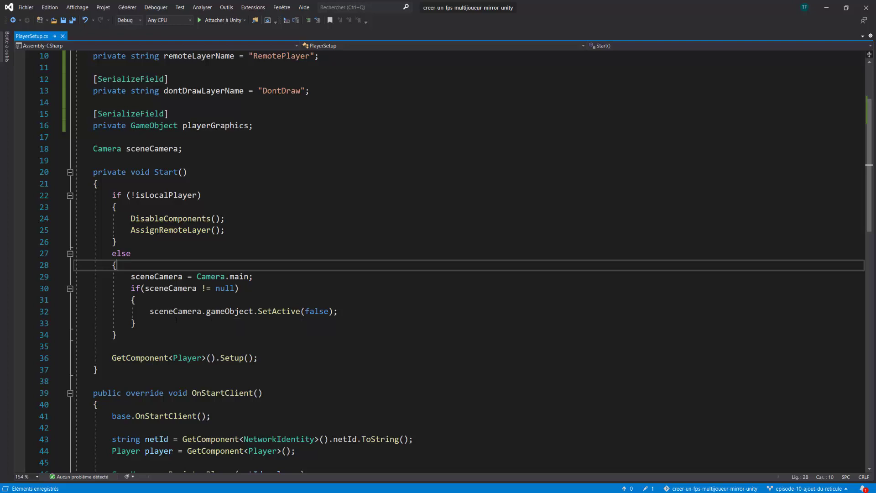
Step: Add the comment '// Désactiver la partie graphique du joueur local', correcting 'aprtie'
key(Return)
key(Return)
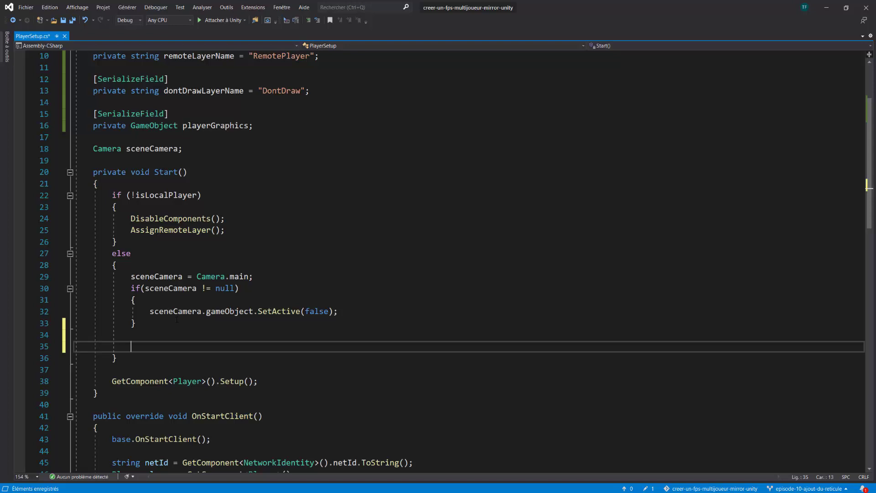
text(// Désac)
text(tiver la apr)
text(tie graphique du )
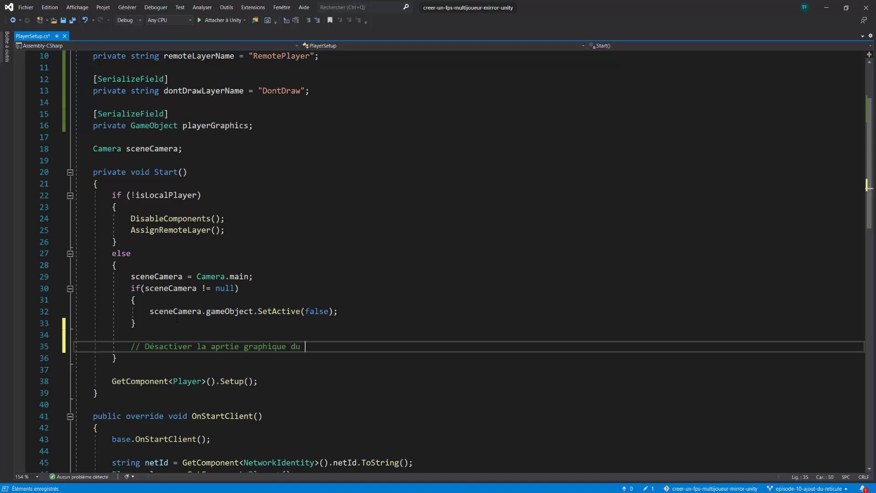
text(joueur local)
double_click(221, 346)
text(partie)
click(381, 346)
key(Return)
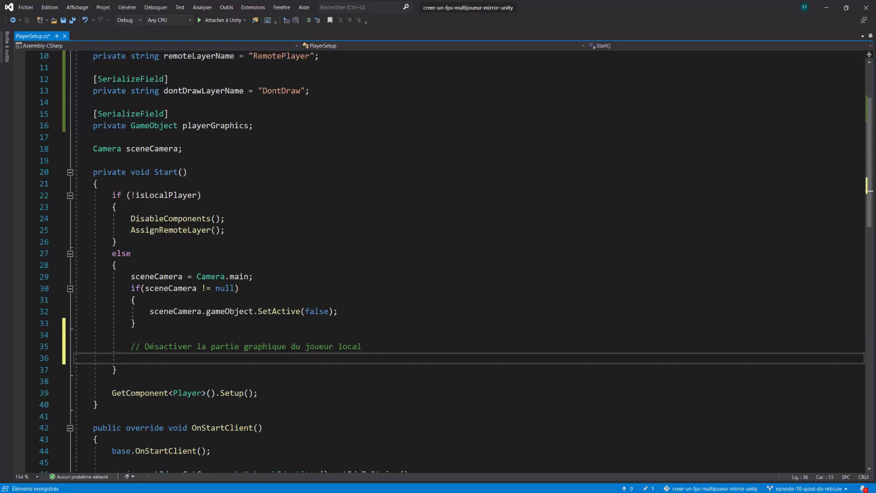
Step: Write SetLayerRecursively(playerGraphics, LayerMask.NameToLayer(dontDrawLayerName)) below it and save
text(Set)
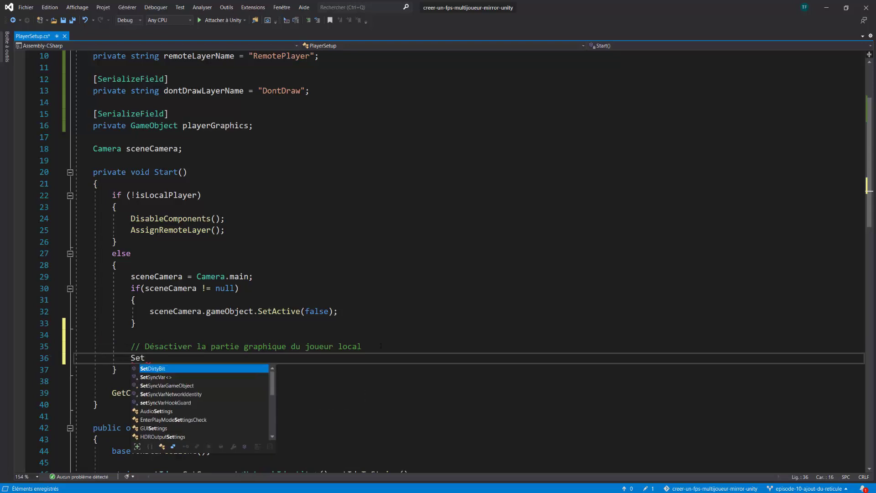
text(Layer)
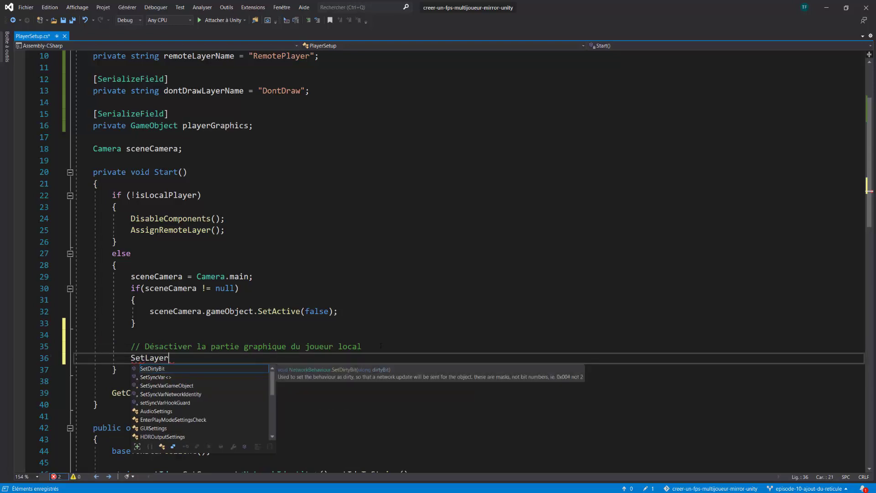
text(Rec)
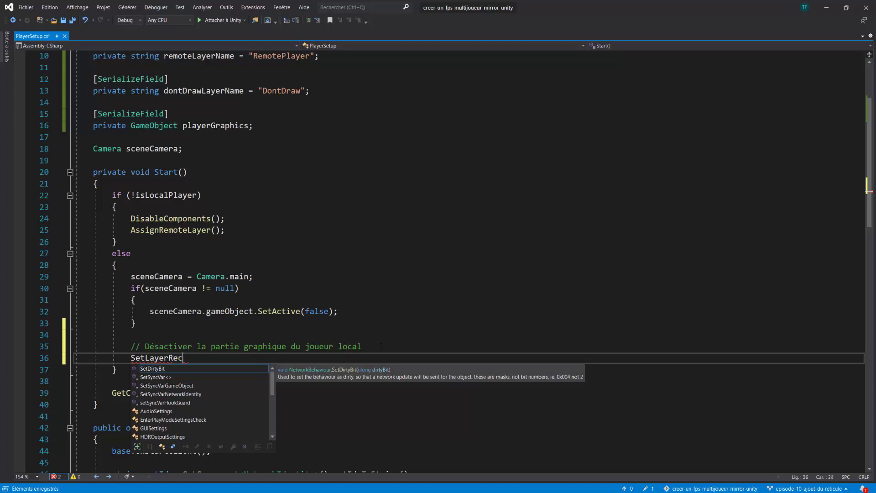
text(ursively)
text(()
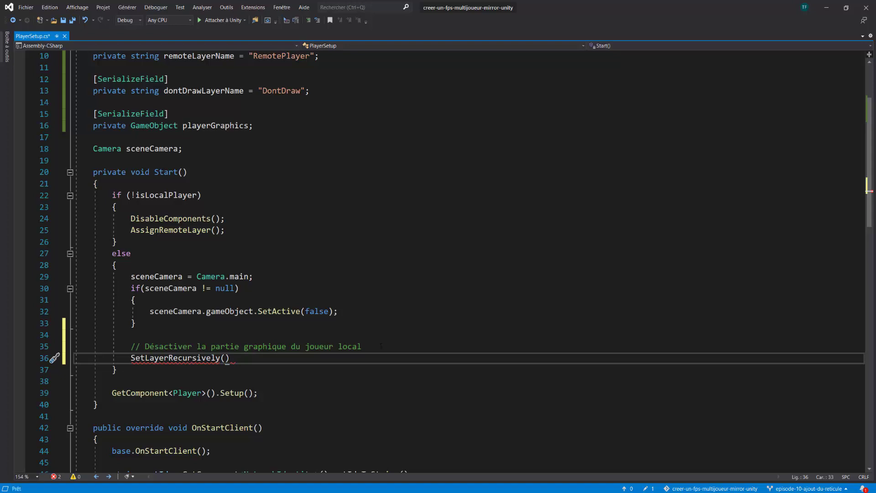
text(player)
key(Tab)
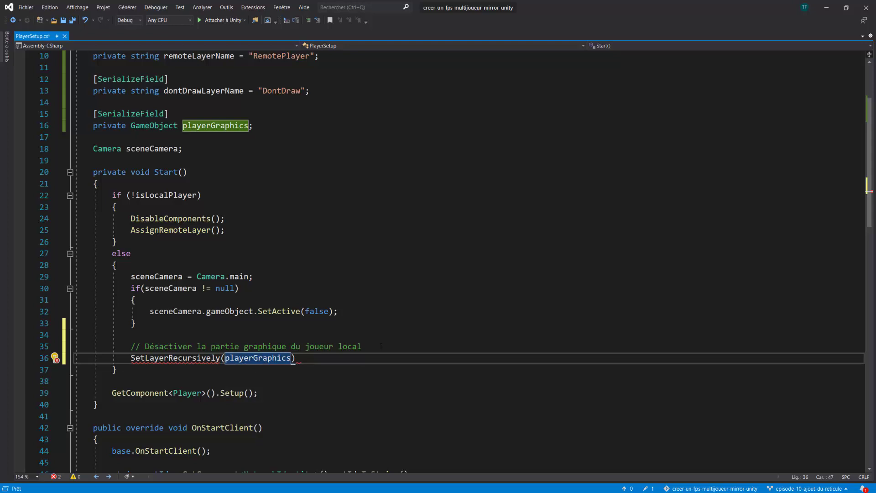
text(,)
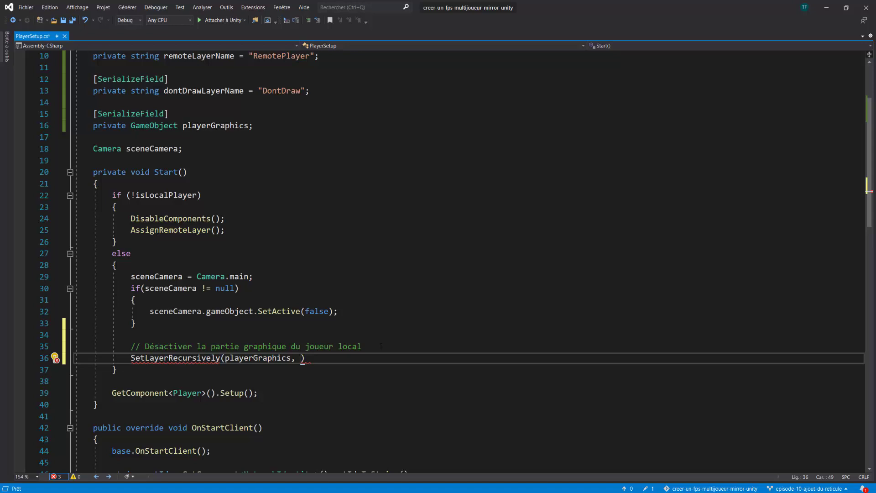
scroll(381, 346, down, 4)
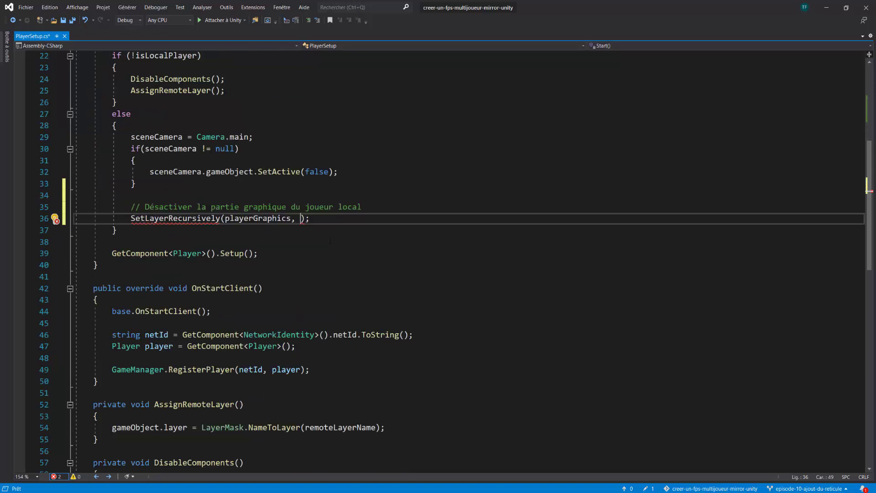
text(LayerMask)
text(.NameTo)
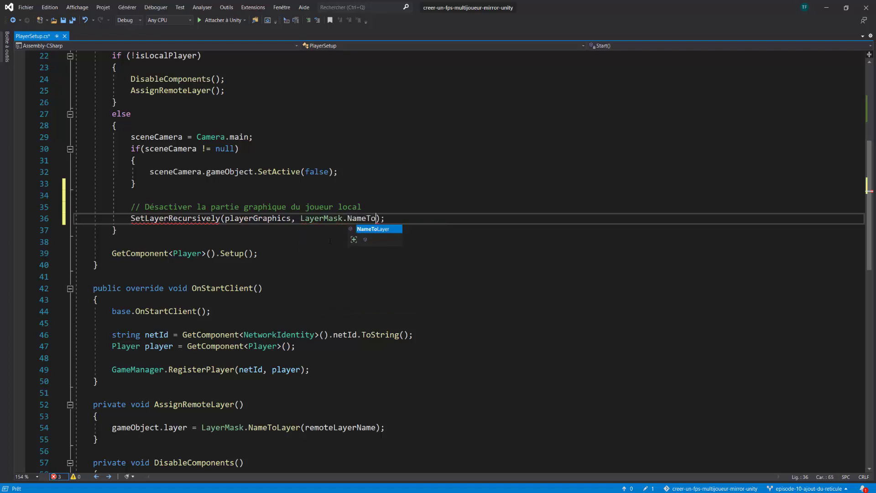
key(Tab)
text(()
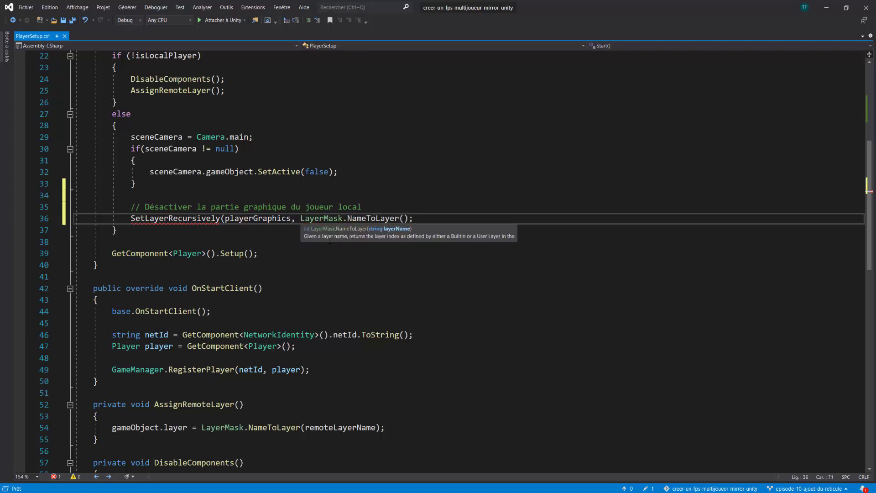
key(Escape)
text(dontdr)
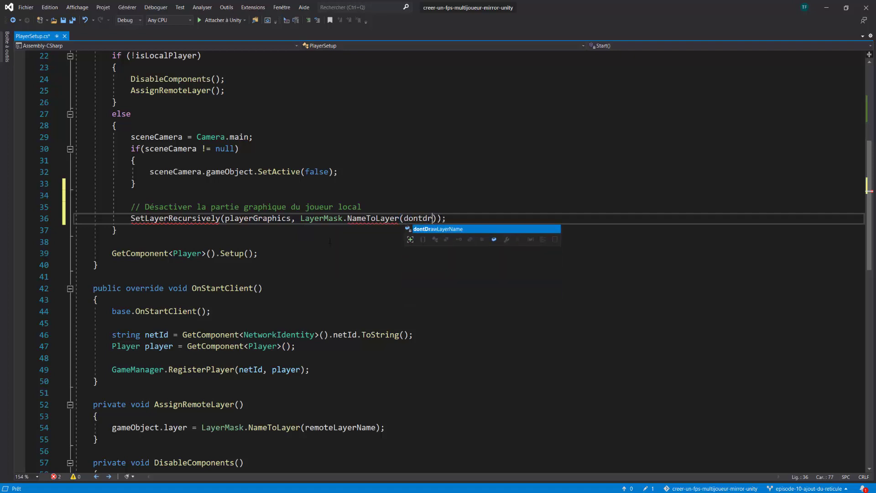
key(Tab)
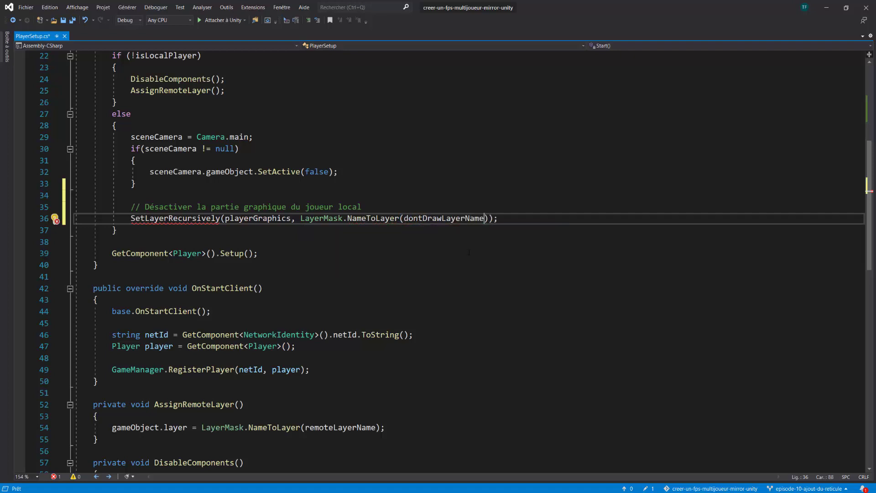
key(ctrl+s)
click(504, 219)
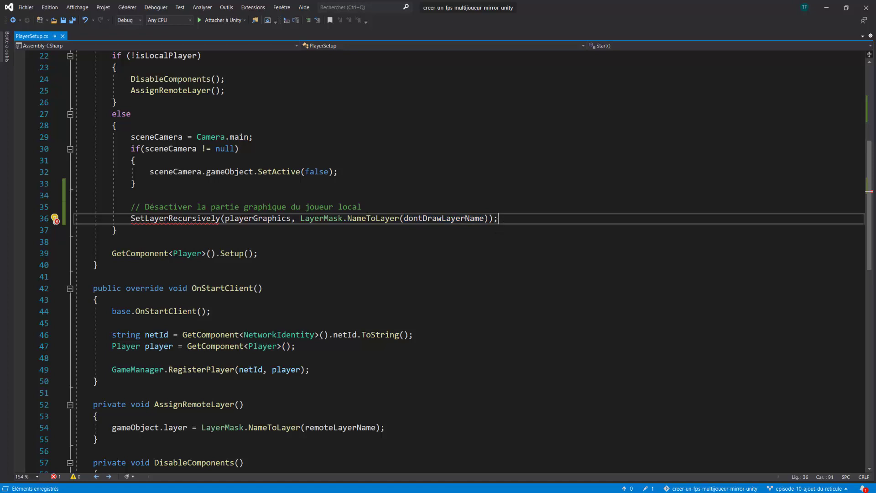
Step: Inspect the undefined SetLayerRecursively call and open blank lines below Start
scroll(403, 230, up, 1)
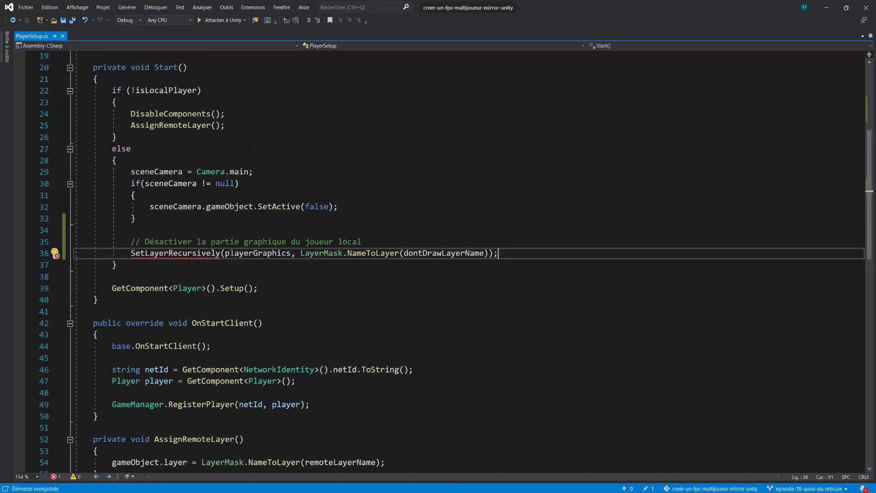
mouse_move(256, 254)
click(221, 253)
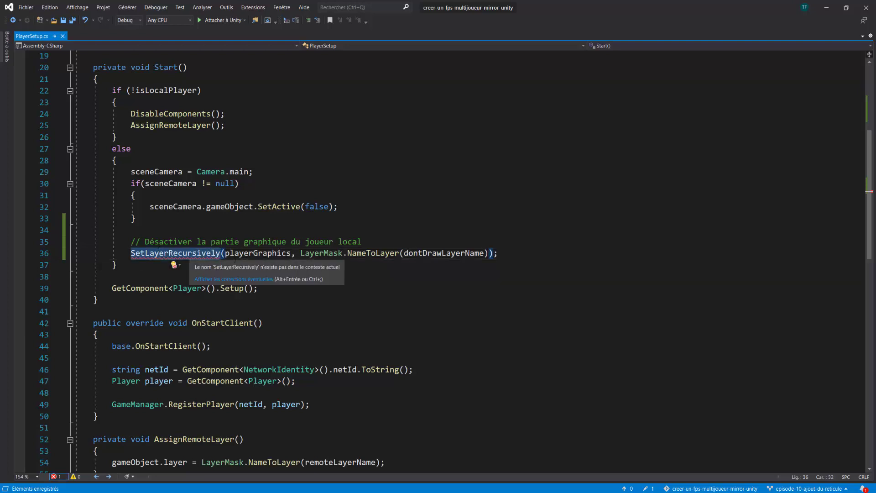
key(End)
click(154, 297)
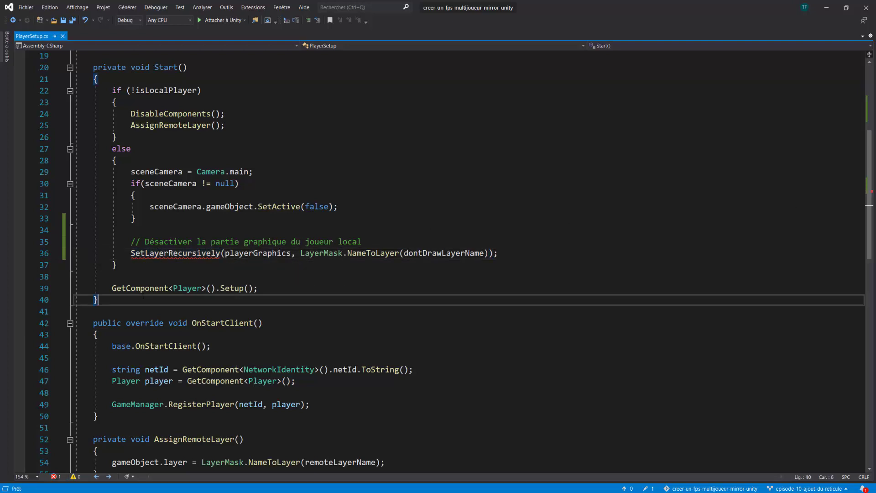
key(Return)
key(Return)
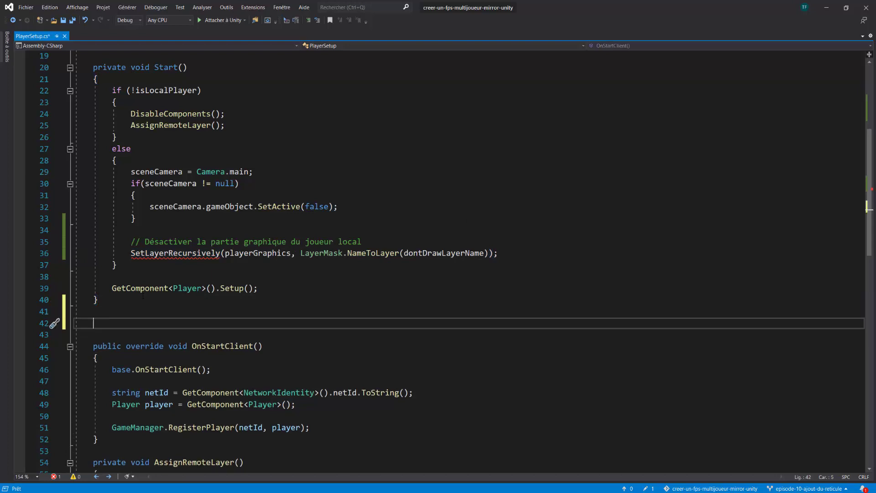
Step: Write 'private void SetLayerRecursively(GameObject obj, int newLayer)' with an empty body
text(private void )
text(SetLayer)
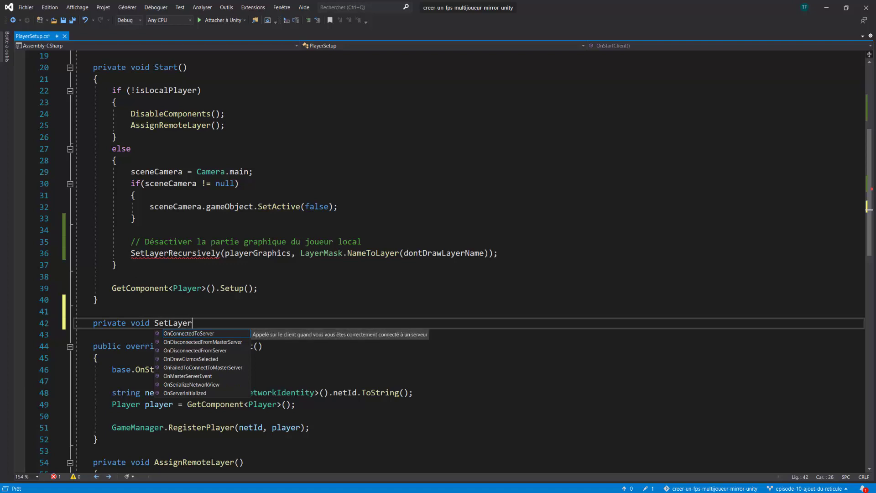
click(222, 253)
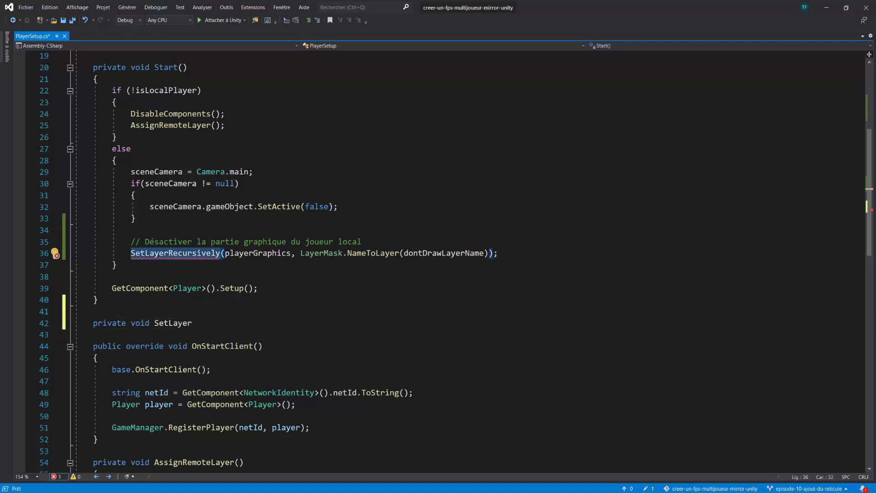
double_click(173, 323)
text(SetLayerRecursively)
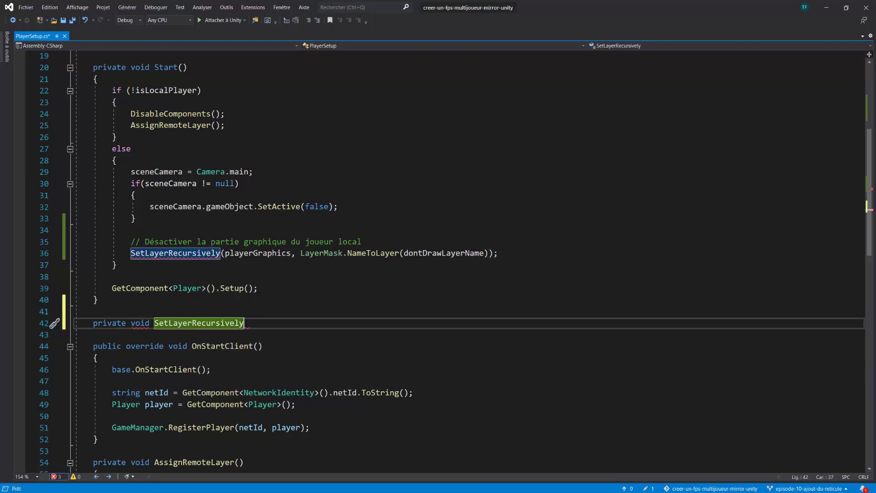
text((G)
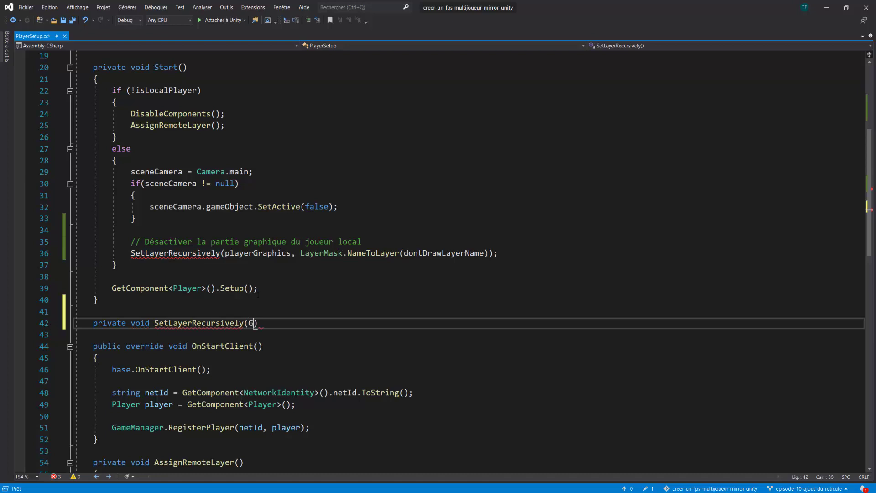
text(ameO)
key(Tab)
text(obj)
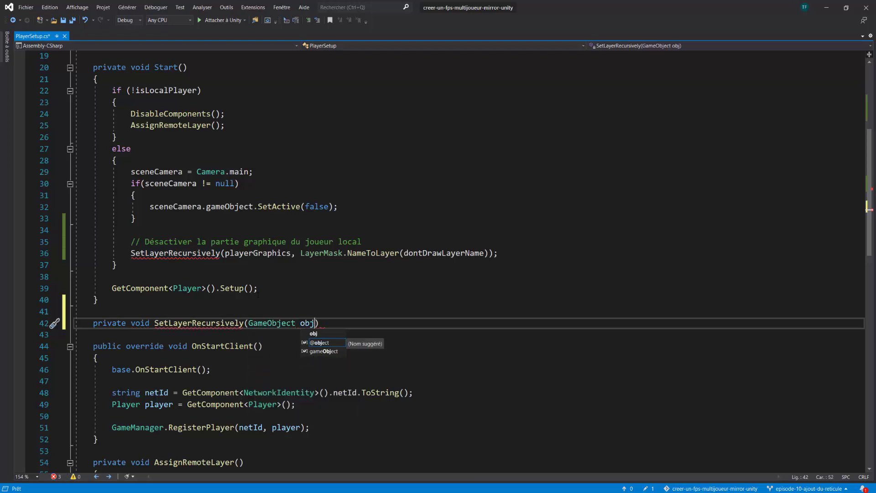
text(, int )
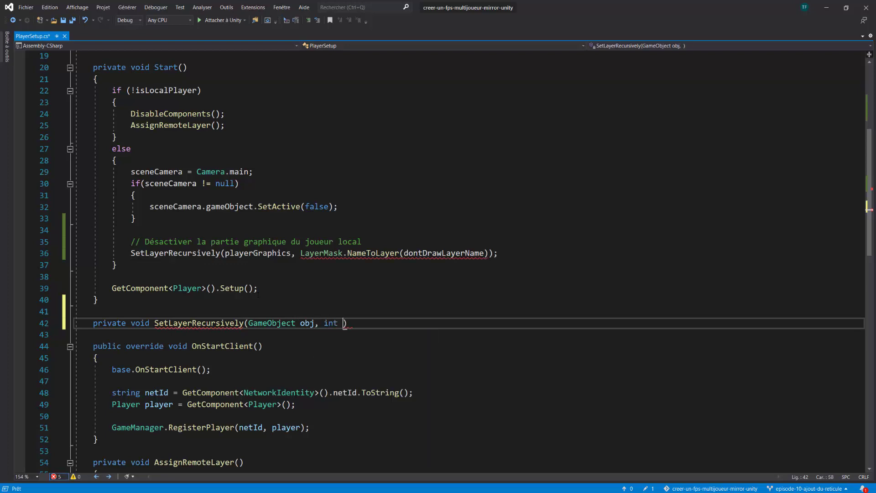
text(newLay)
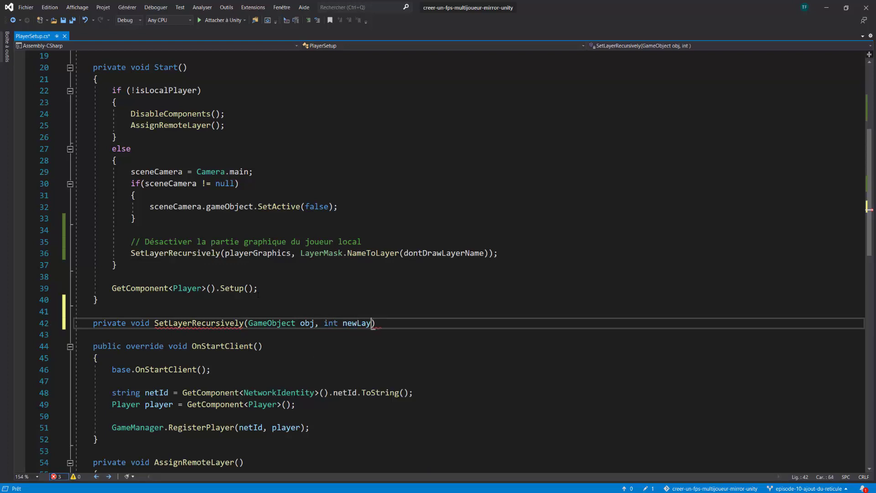
text(er)
key(Return)
text({)
key(Return)
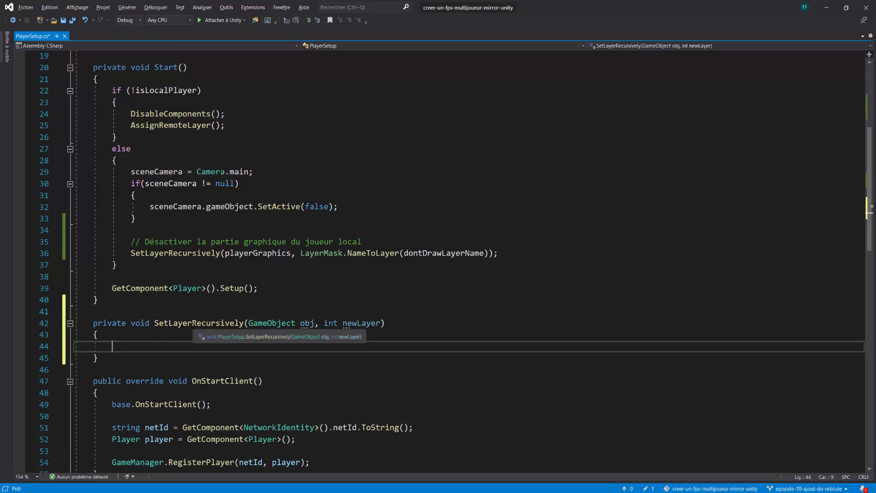
Step: Review the new method, save PlayerSetup.cs and switch back to Unity
double_click(226, 324)
click(222, 346)
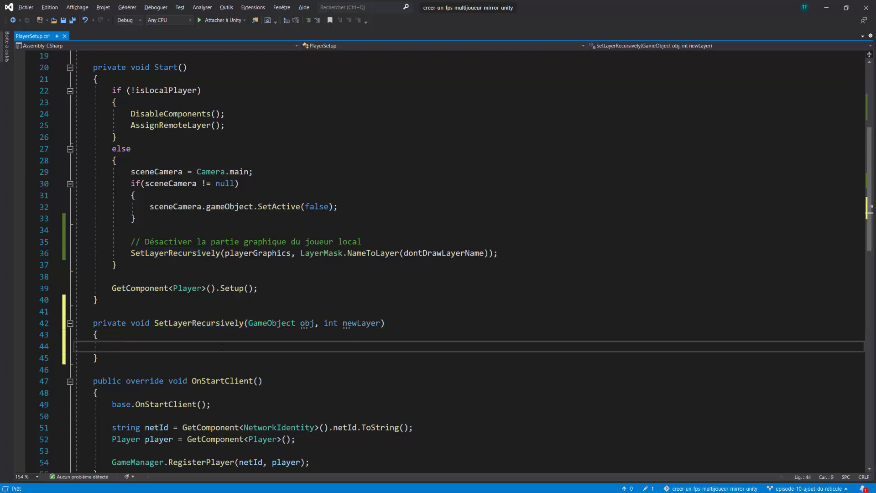
double_click(306, 323)
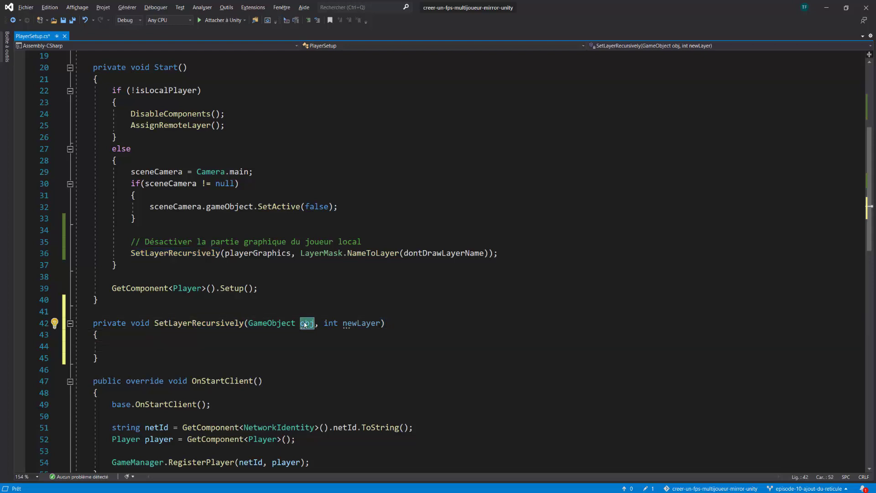
key(ctrl+s)
click(436, 347)
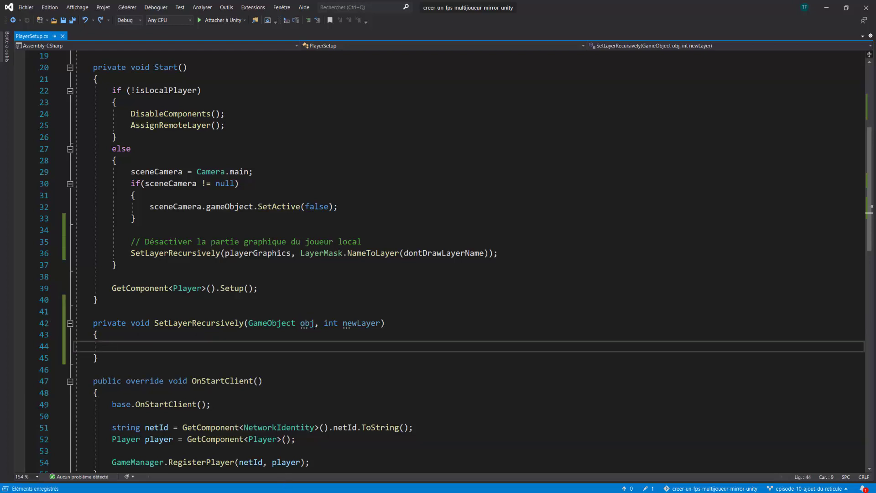
key(alt+Tab)
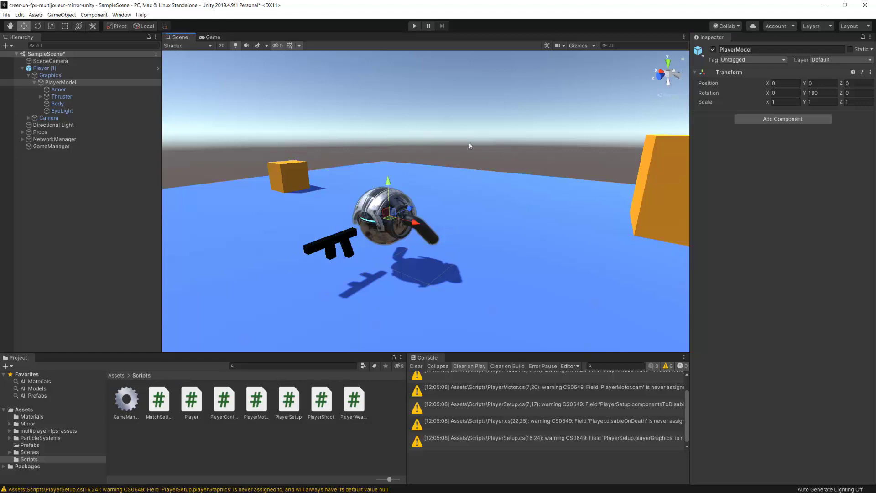
click(64, 83)
key(Down)
key(Down)
key(Down)
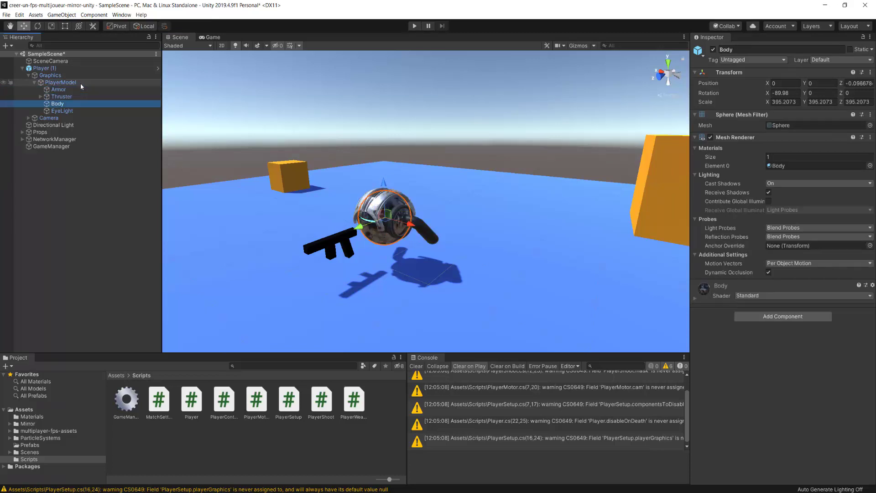
key(Down)
key(Up)
key(Up)
key(Up)
key(Up)
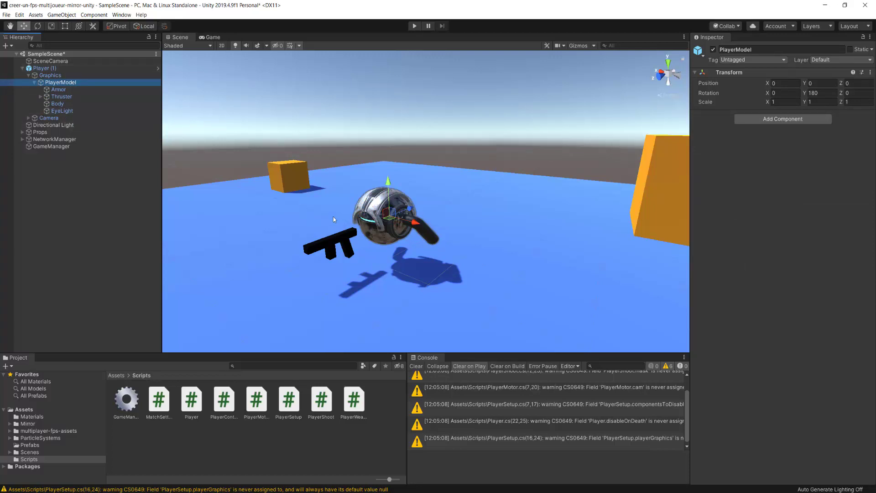
click(825, 60)
click(844, 130)
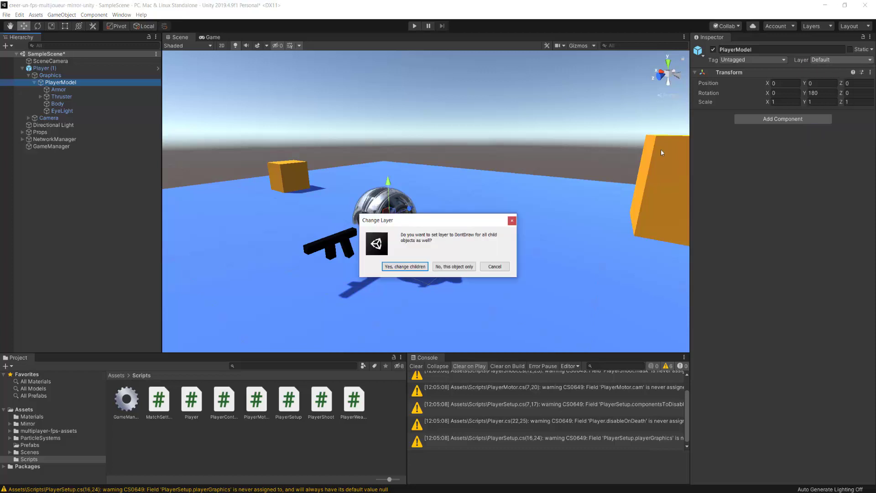
drag(398, 224, 482, 260)
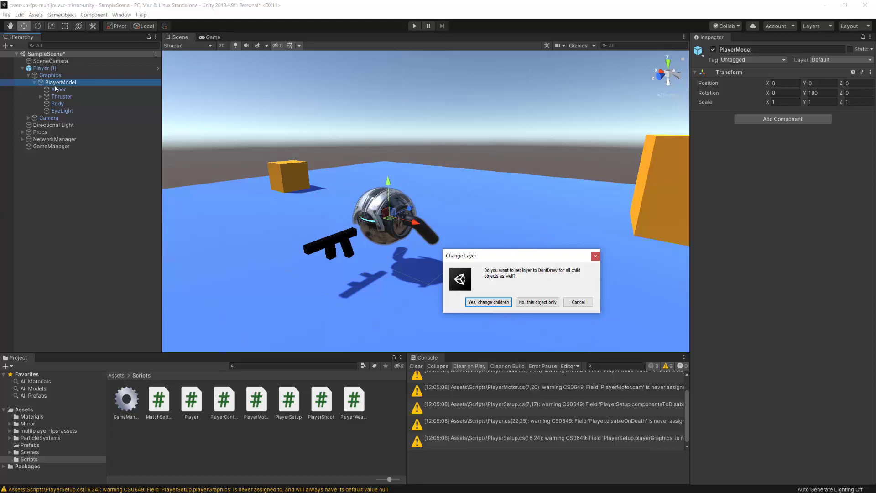
click(595, 256)
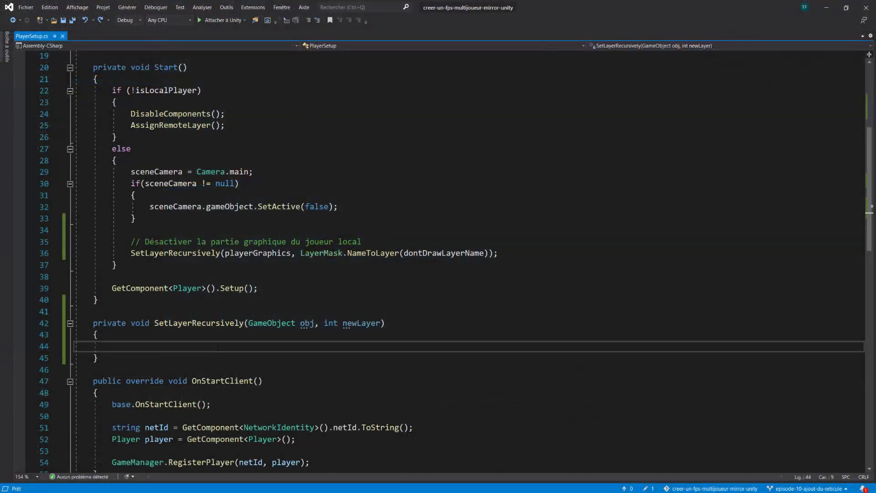
Step: Complete the line obj.layer = newLayer; and save PlayerSetup.cs
text(obj)
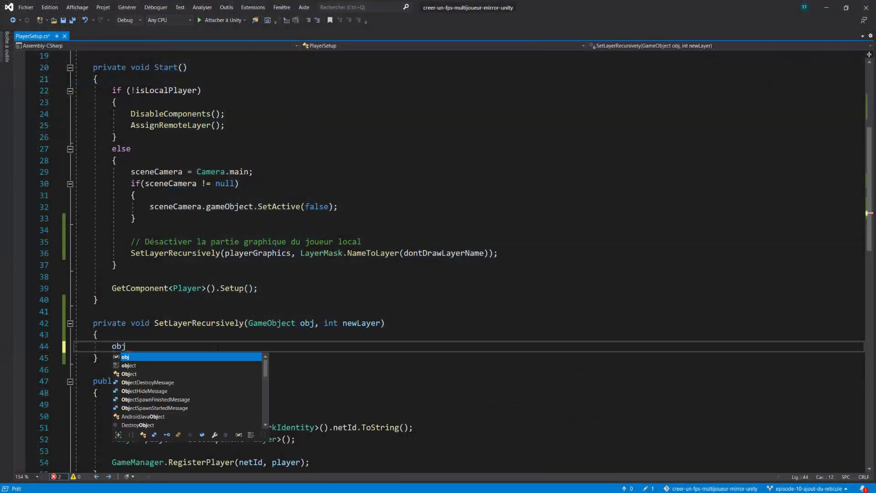
text(.layer )
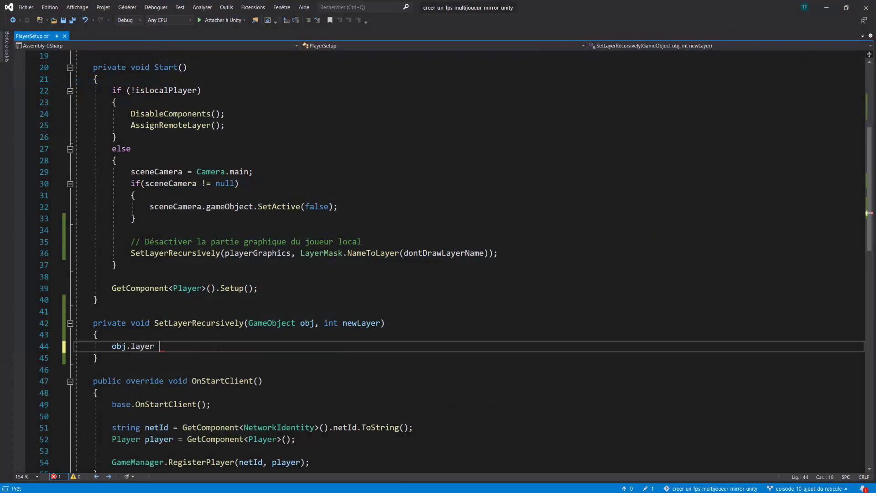
text(= new)
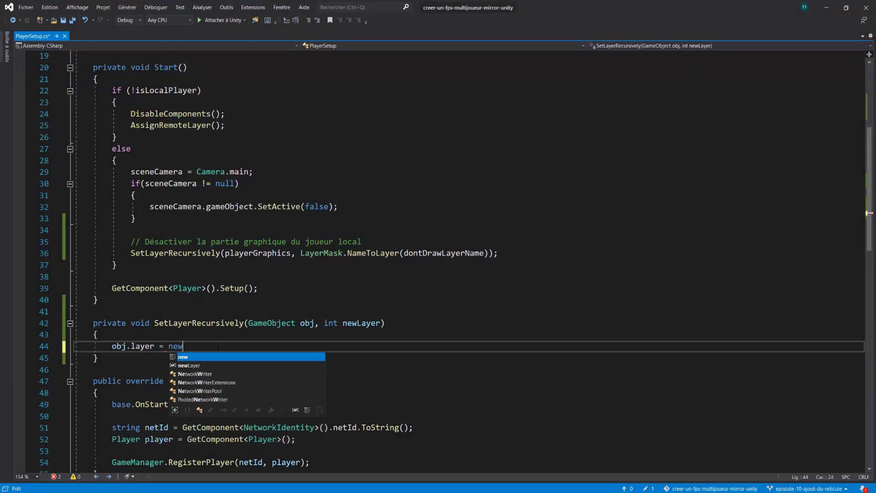
key(Escape)
text(Lay)
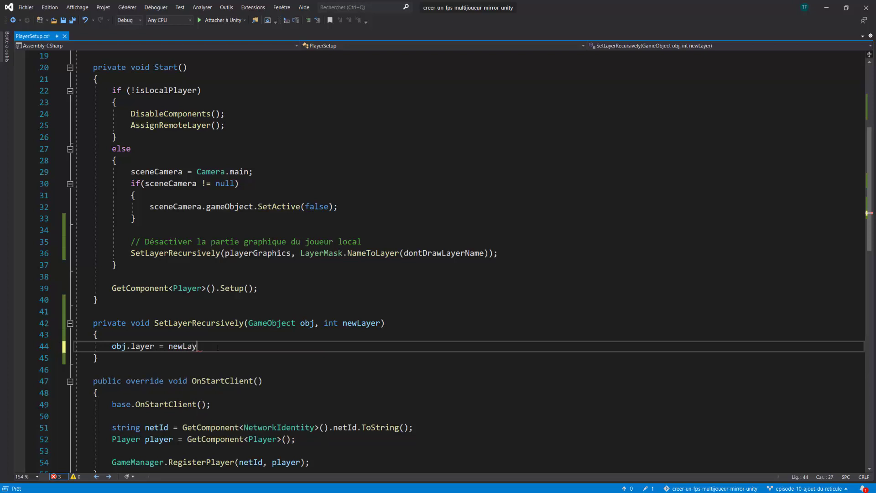
text(er;)
key(ctrl+s)
double_click(310, 324)
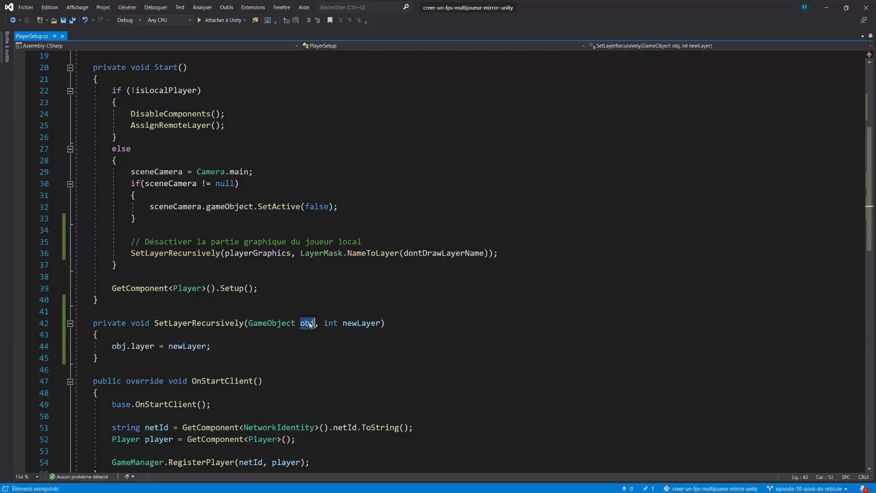
Step: Add a foreach (Transform child in obj.transform) loop below the layer assignment
click(232, 347)
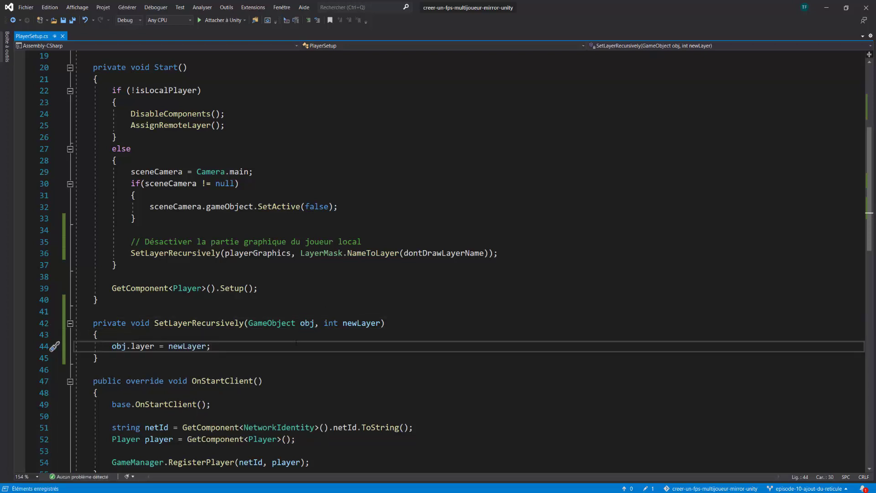
key(Return)
key(Return)
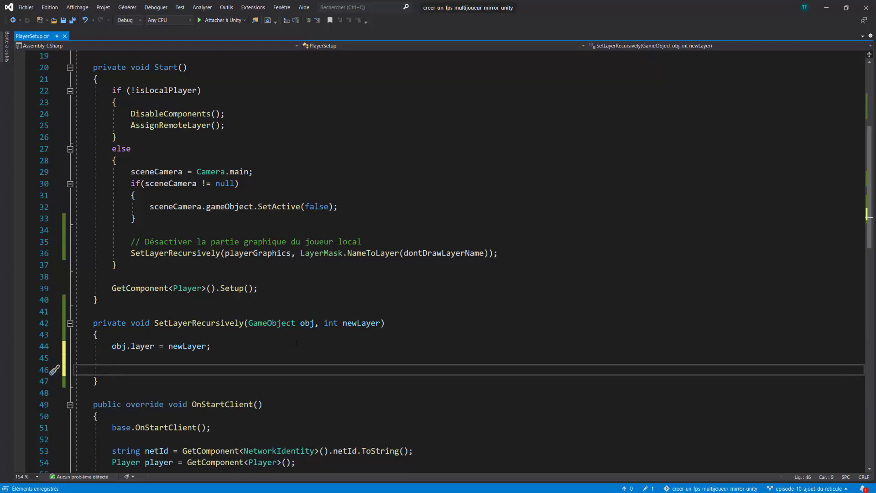
text(for)
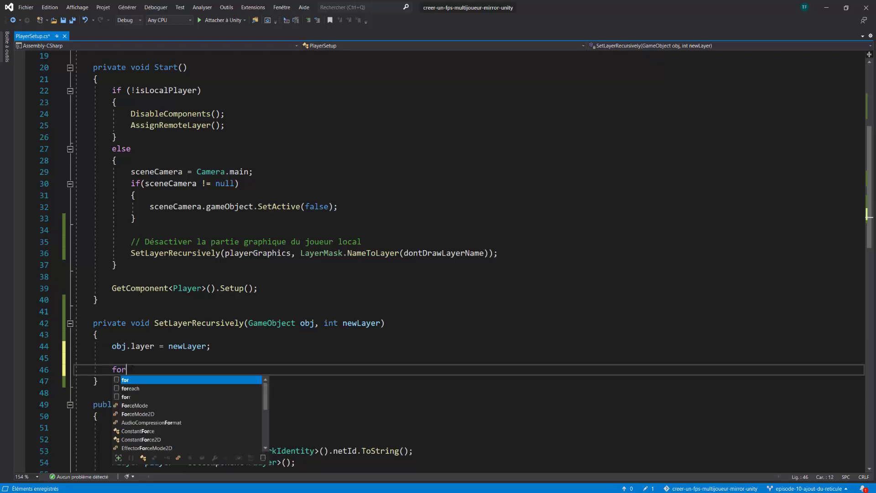
text(each)
key(Tab)
key(Tab)
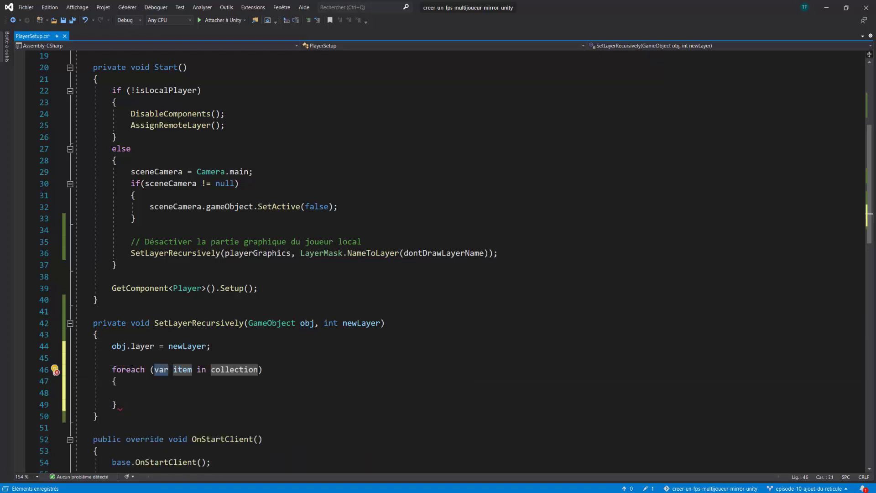
text(T)
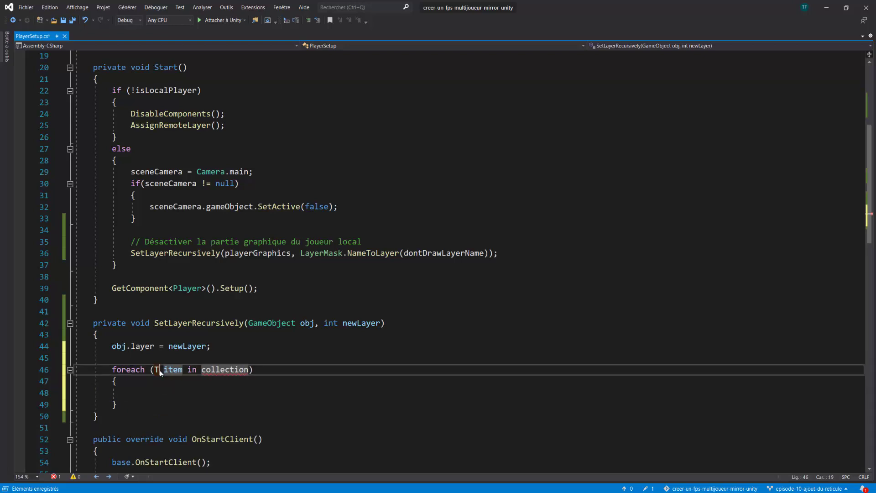
text(ransf)
key(Return)
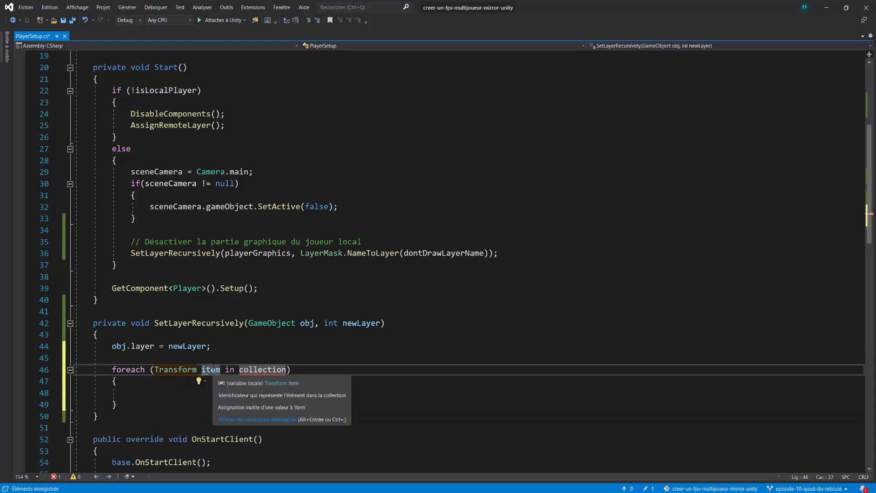
key(Tab)
text(child)
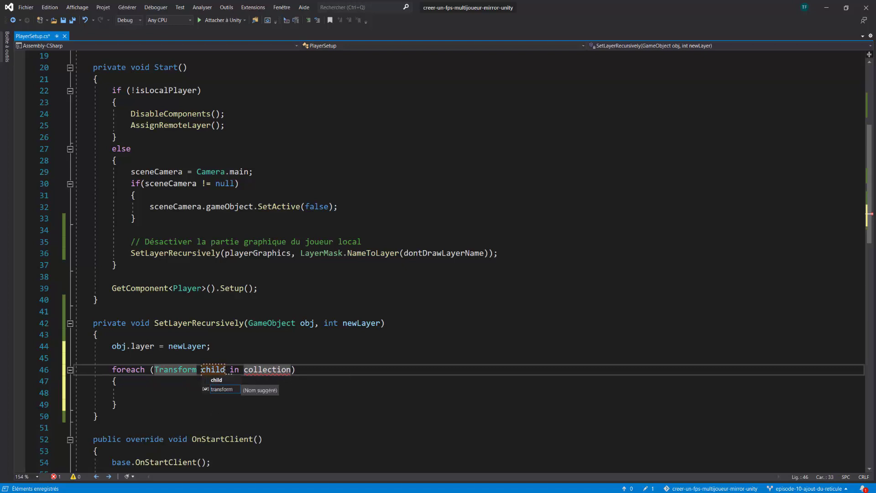
key(Tab)
text(ob)
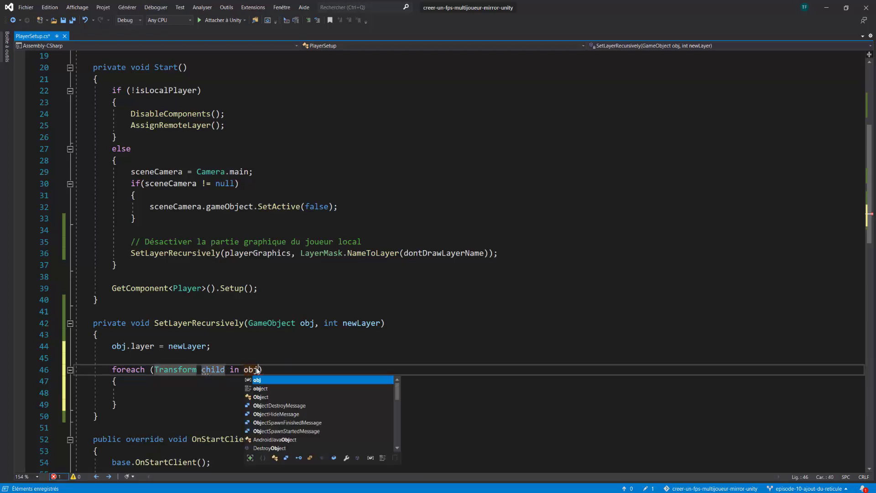
text(j.transform)
key(Return)
Step: Set child.gameObject.layer = newLayer inside the loop, save, and return to Unity
text(c)
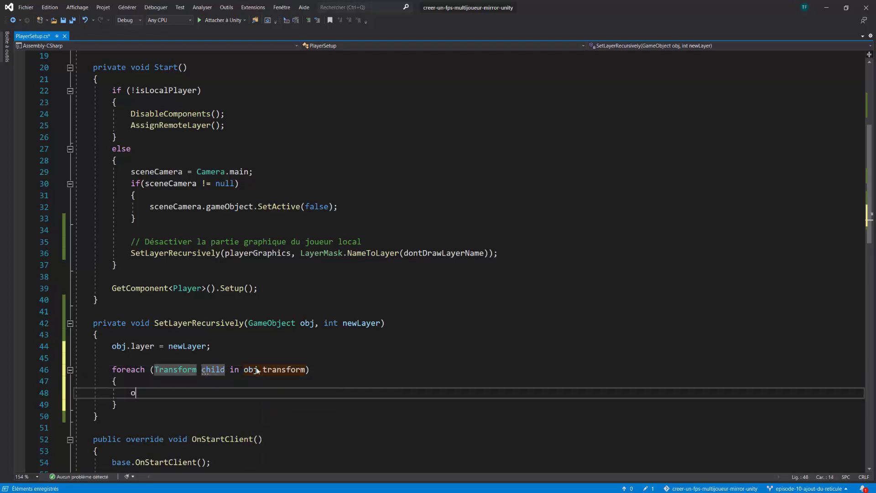
text(hild)
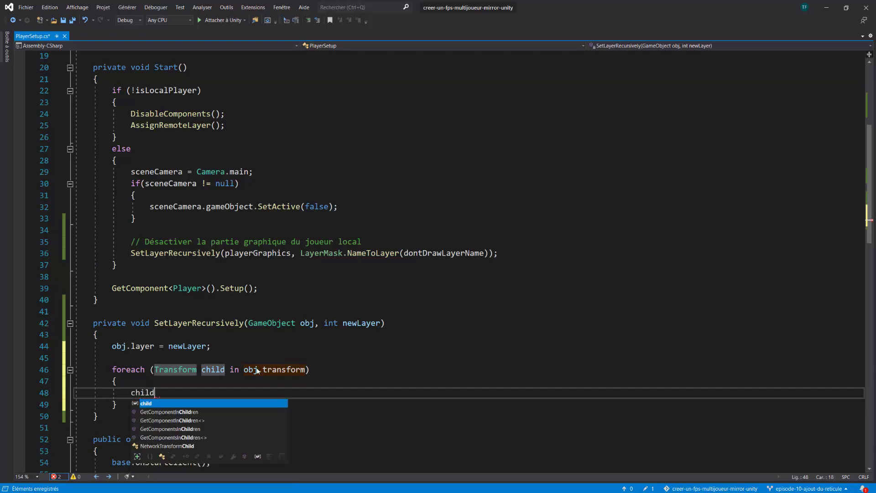
text(.gam)
key(Tab)
text(.lay)
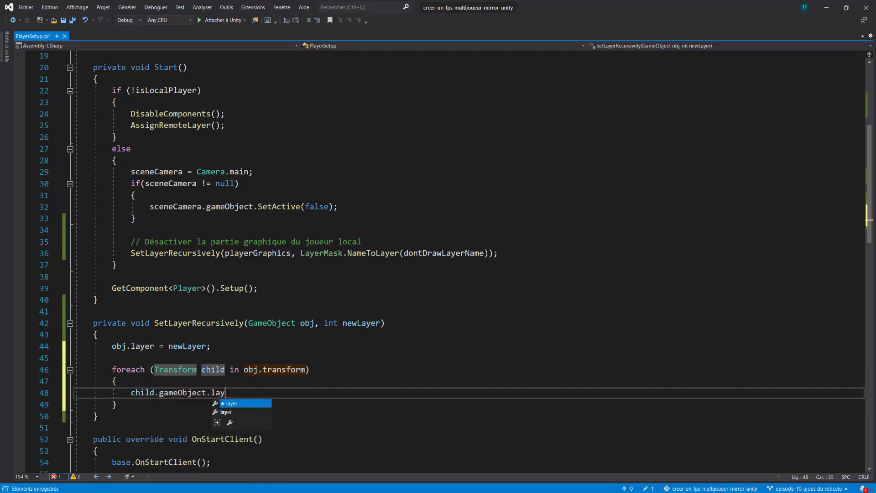
key(Tab)
text(= new)
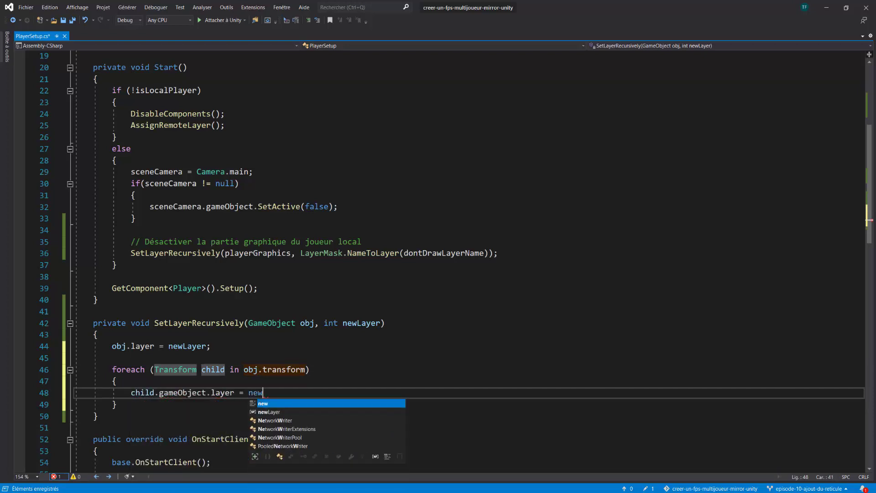
key(Tab)
text(;)
key(ctrl+s)
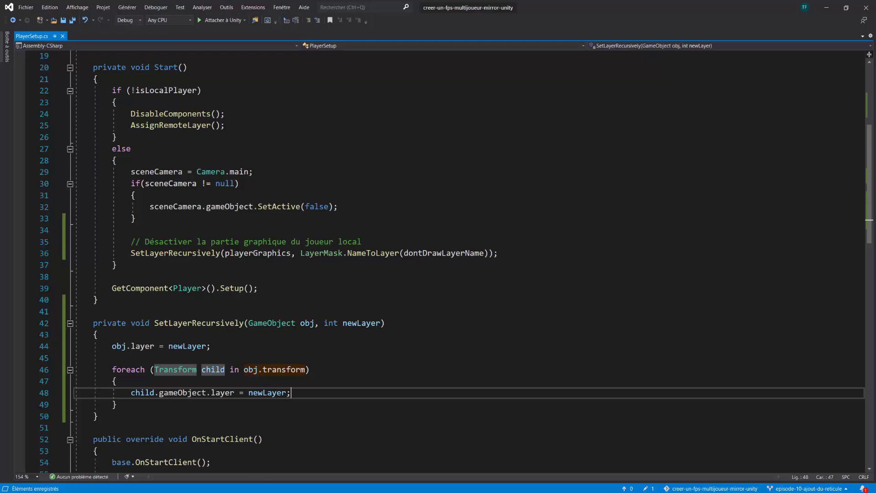
key(alt+Tab)
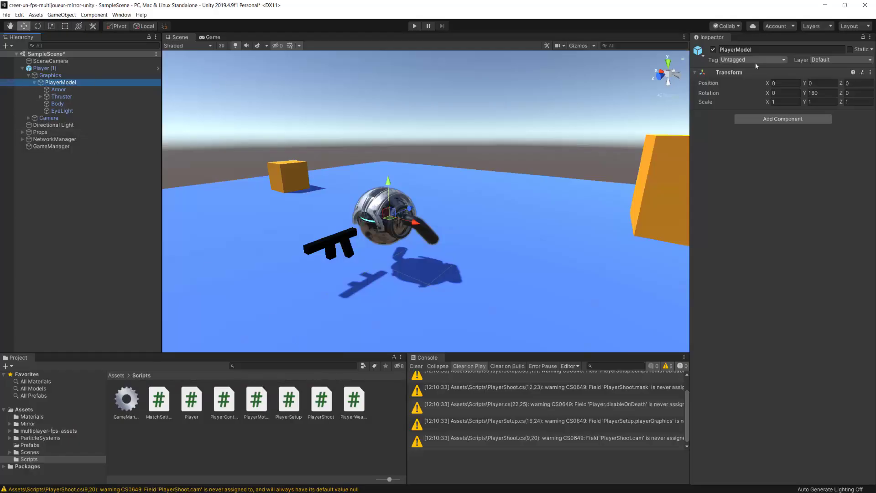
Step: Check the Layer dropdowns of PlayerModel and EyeLight without changing them
click(825, 62)
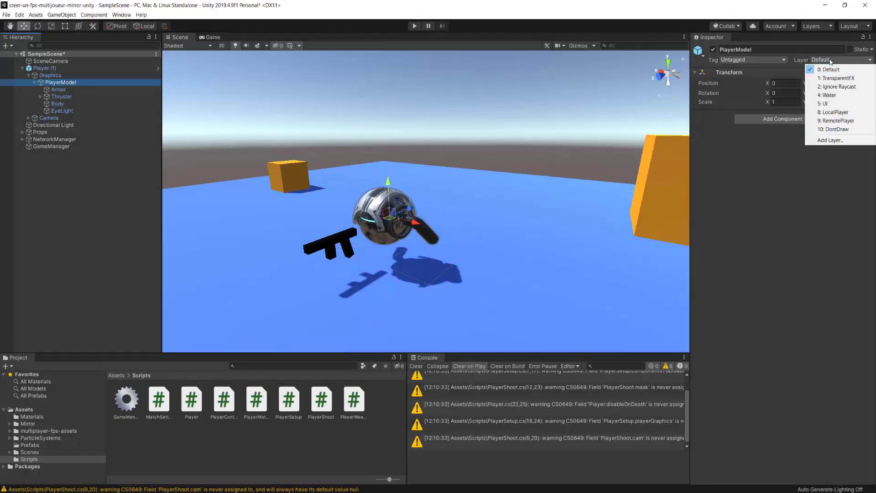
click(824, 62)
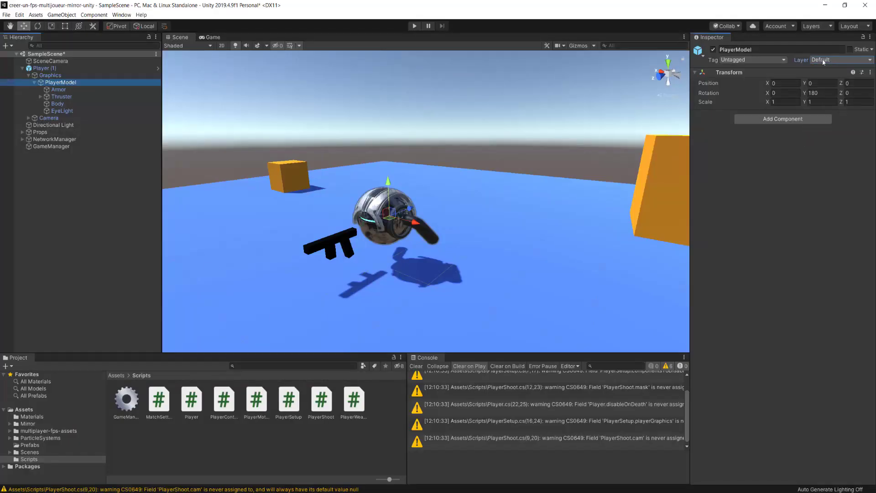
click(65, 91)
key(Down)
key(Down)
key(Down)
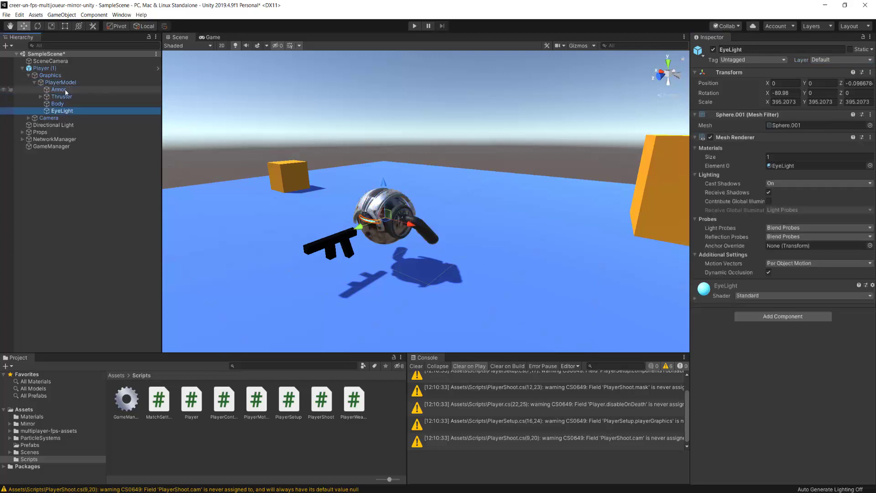
click(826, 60)
click(658, 30)
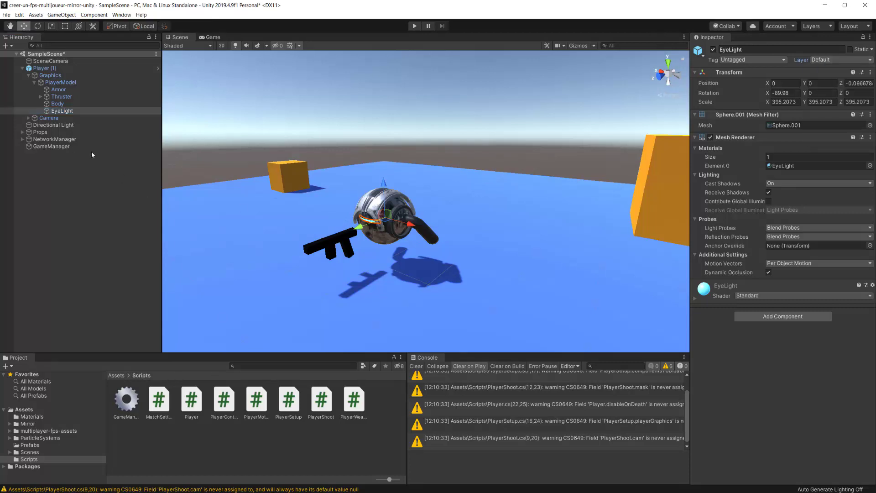
Step: Expand Thruster and both Afterburner foldouts to show their Glow children, inspecting each afterburner
click(36, 98)
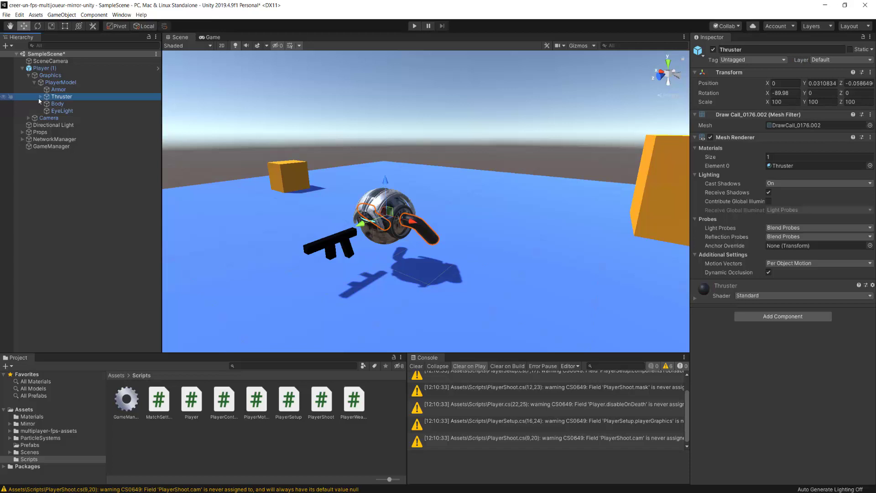
click(40, 97)
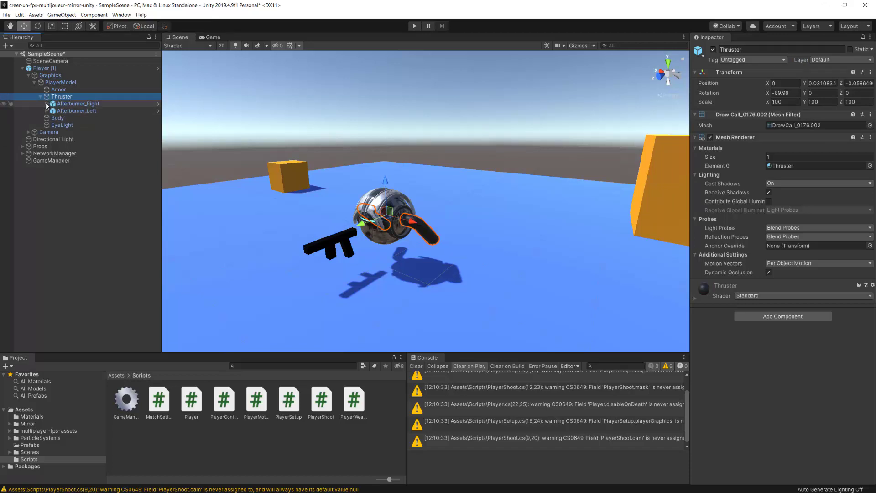
click(46, 105)
click(46, 118)
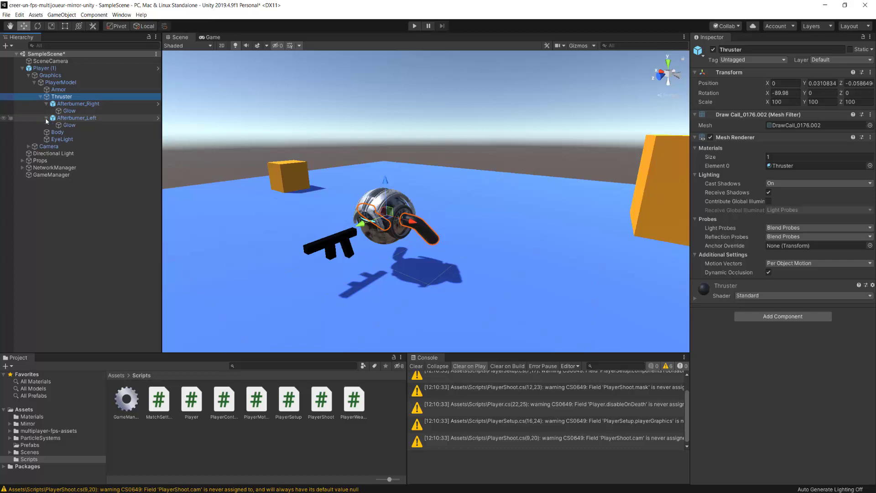
click(75, 104)
click(73, 117)
click(77, 104)
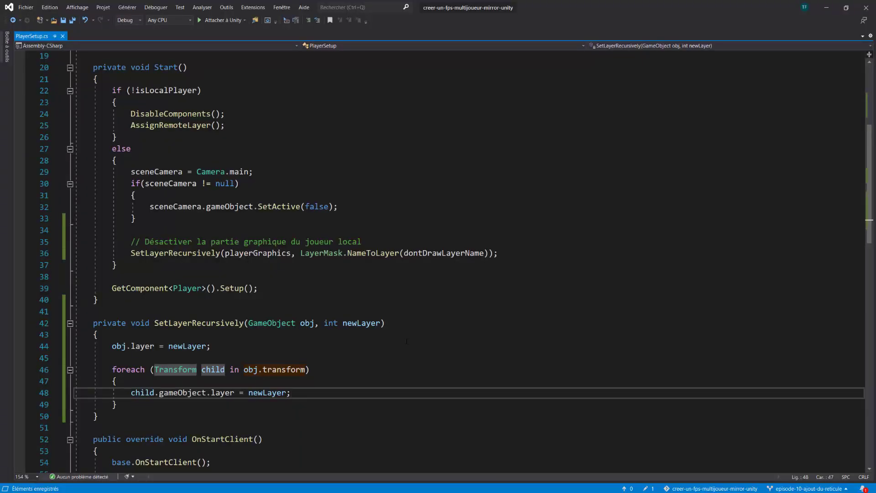
Step: Replace the child layer line with SetLayerRecursively(child.gameObject, newLayer); and save
key(shift+Home)
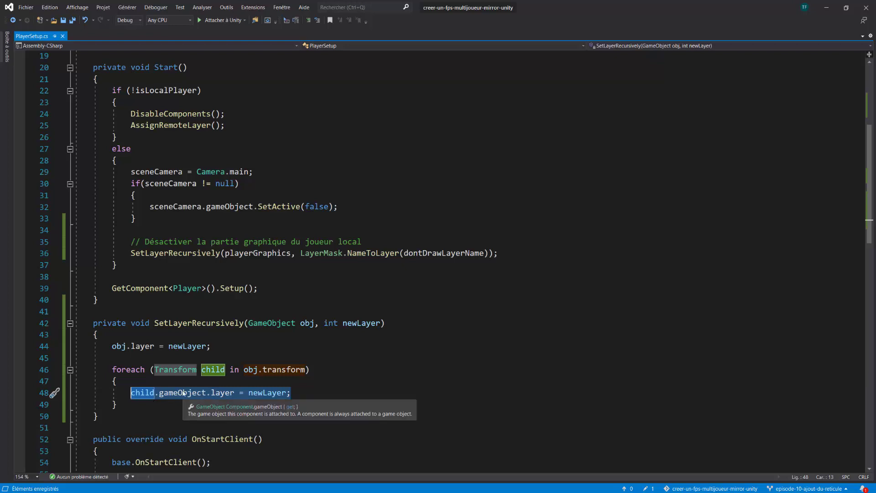
scroll(258, 346, down, 1)
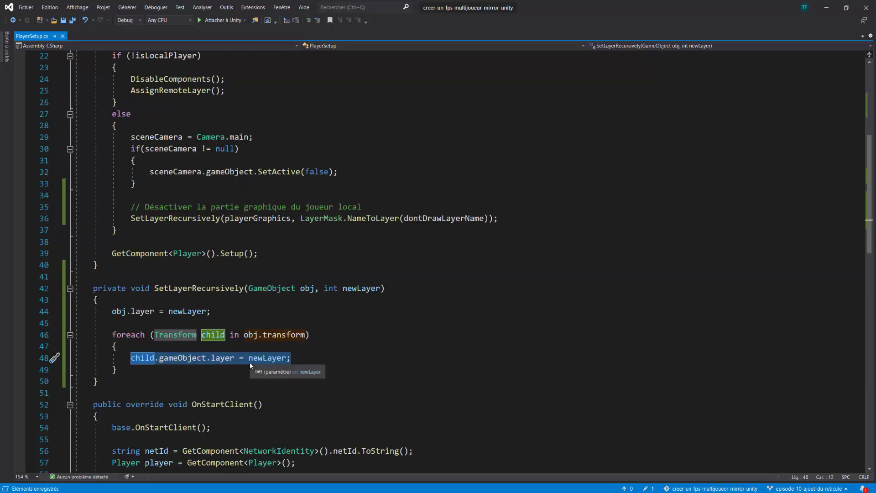
key(Delete)
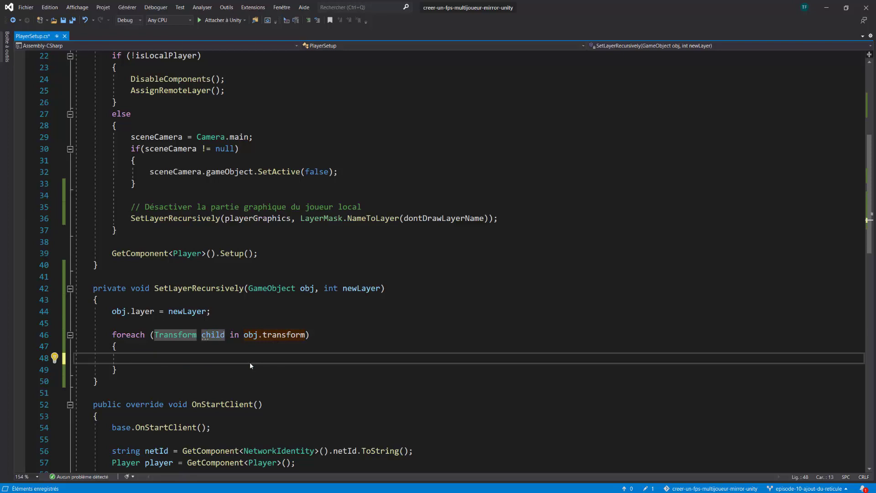
text(SetLay)
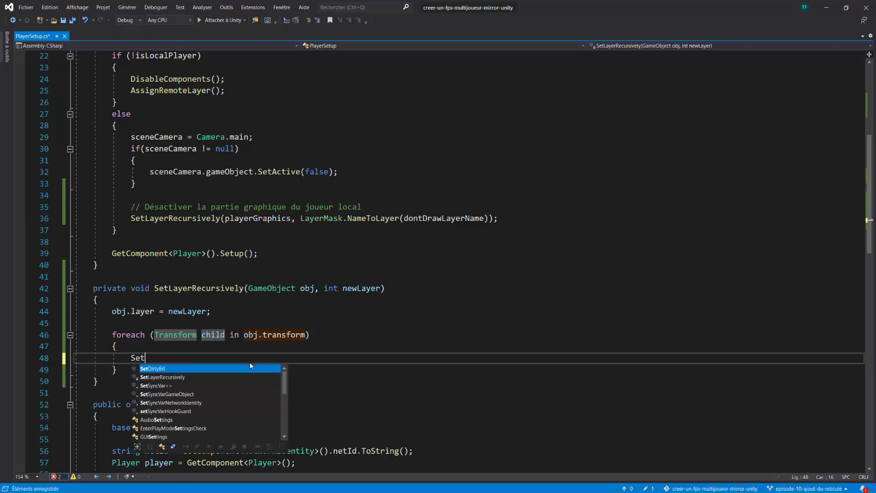
key(Tab)
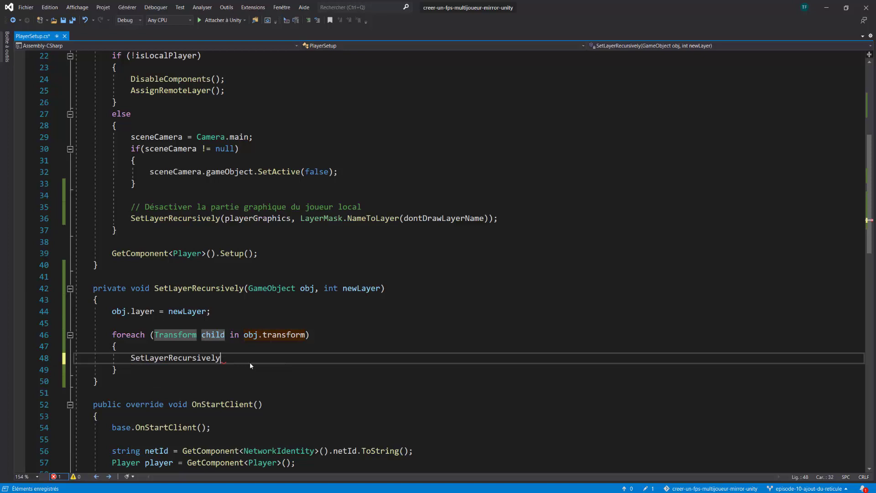
text(()
text(child)
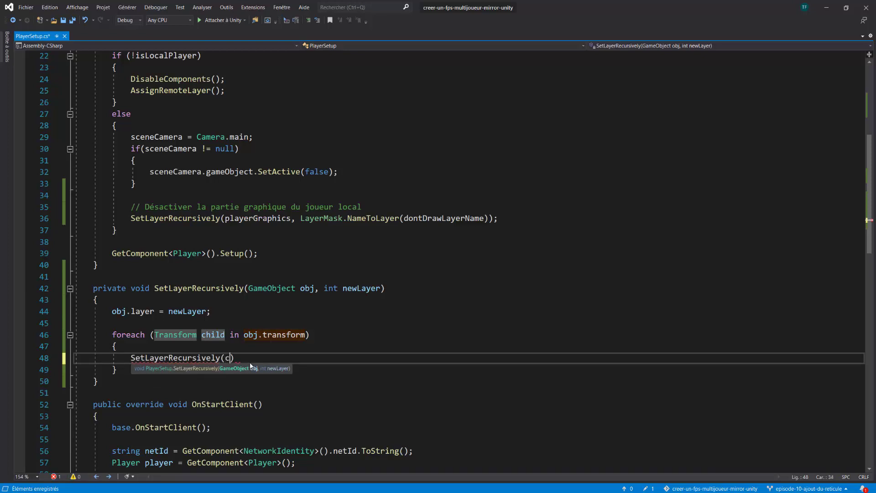
text(.gameObject, n)
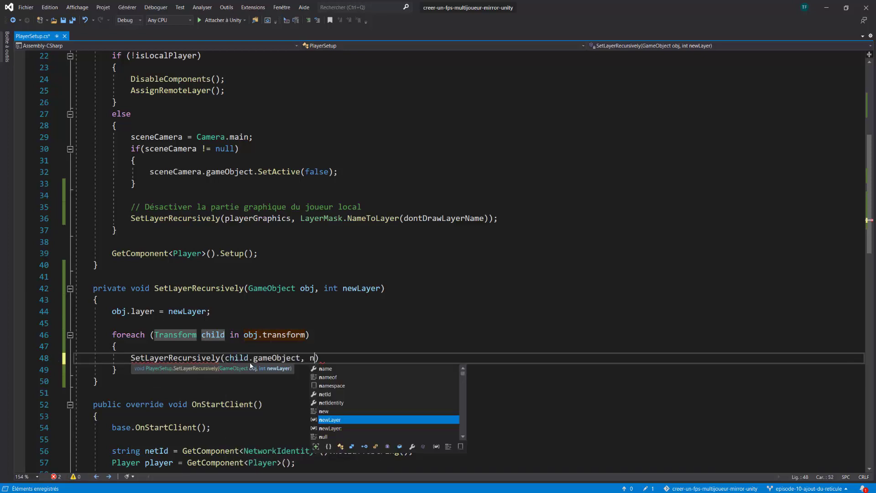
text(ewLayer);)
key(ctrl+s)
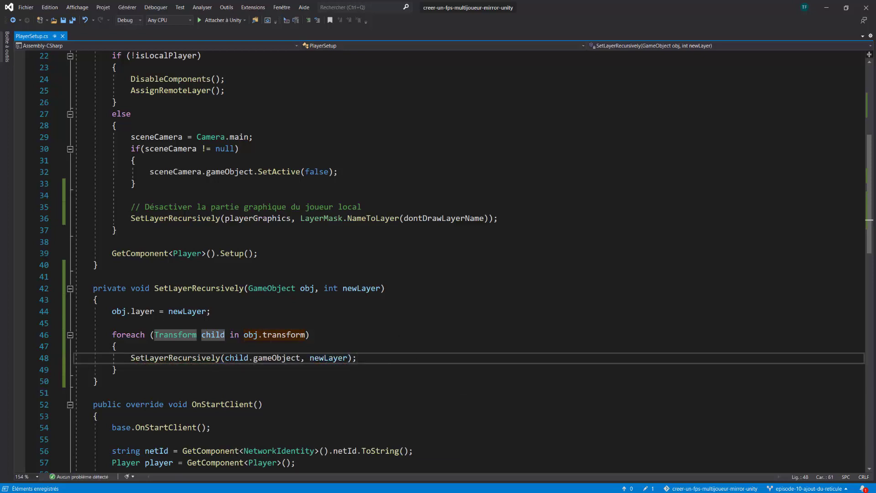
double_click(154, 218)
scroll(153, 259, up, 1)
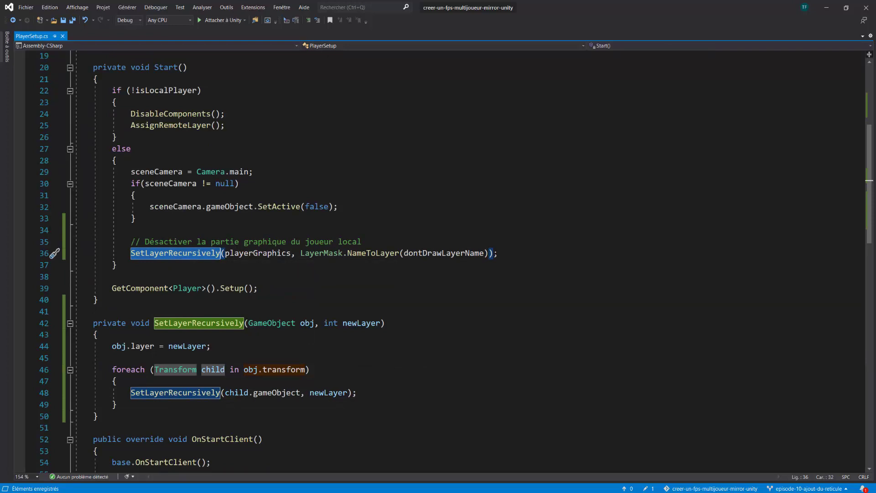
Step: Review the obj.layer assignment, the recursive call, and the line 36 call, then return to Unity
scroll(438, 263, down, 1)
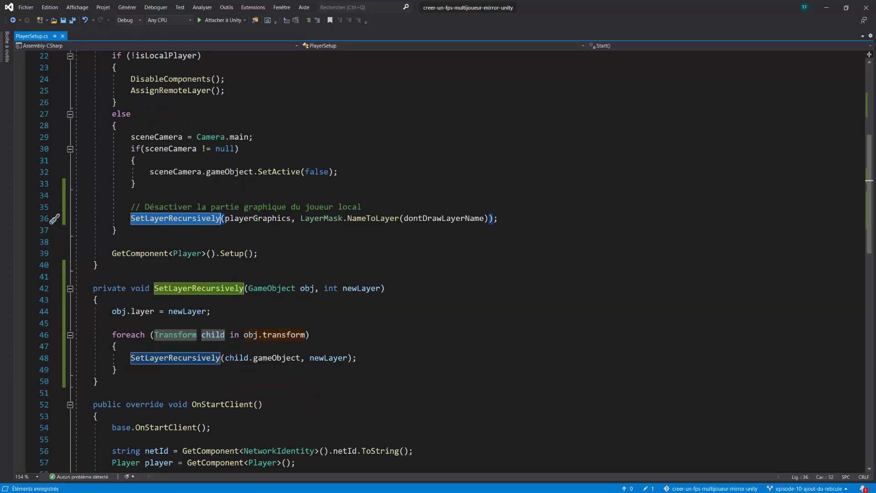
drag(112, 311, 211, 312)
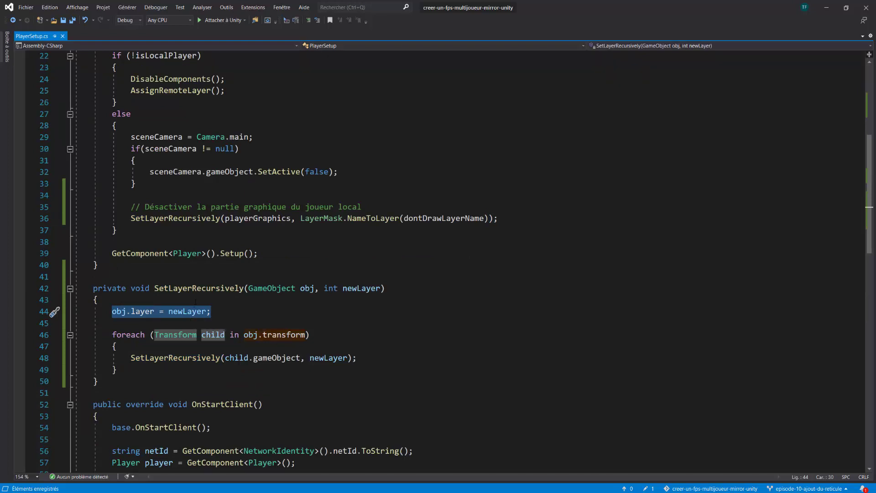
scroll(195, 302, down, 1)
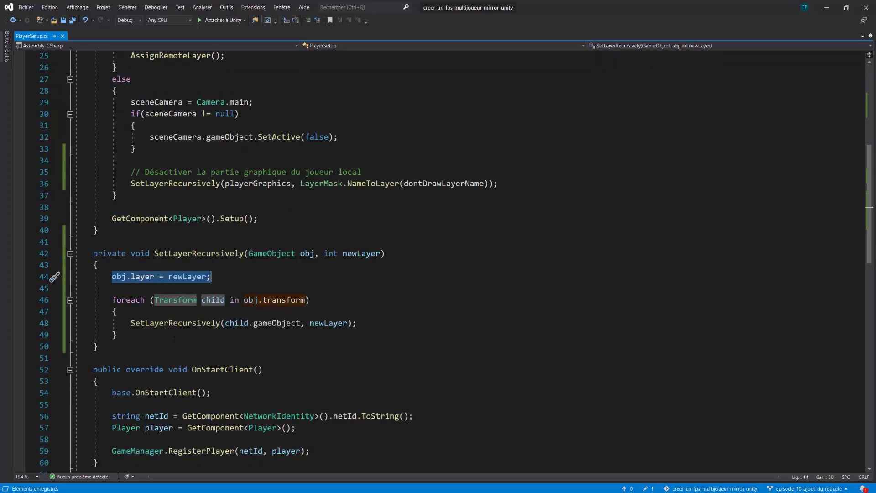
double_click(173, 324)
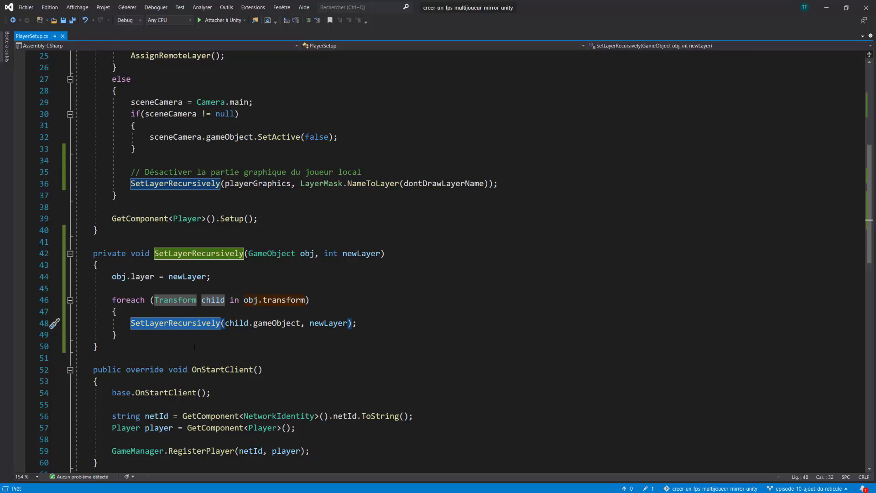
scroll(368, 367, up, 1)
click(367, 369)
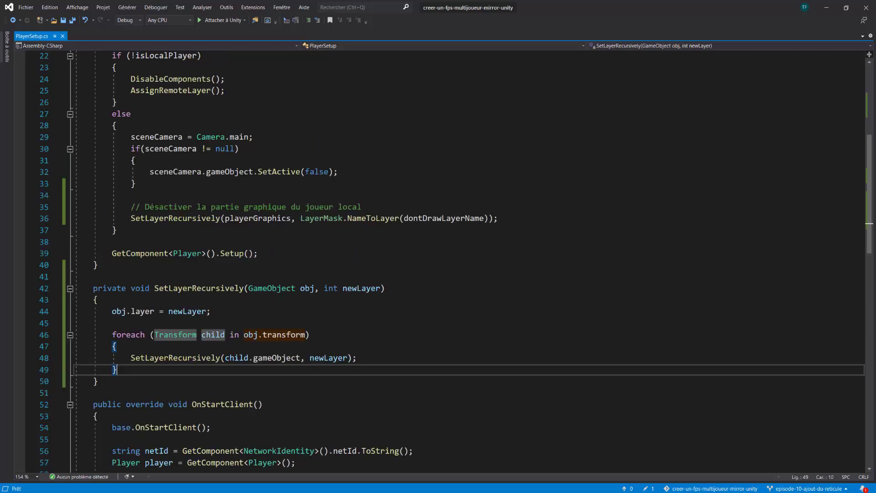
drag(131, 218, 499, 218)
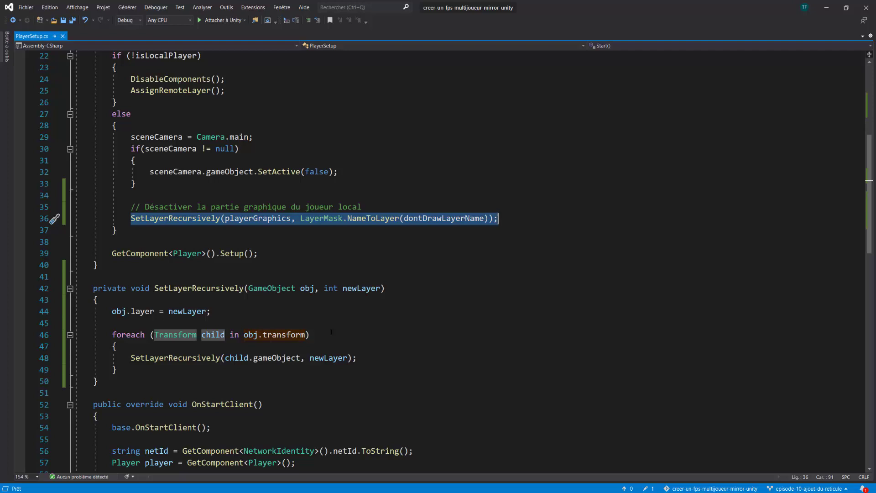
click(409, 358)
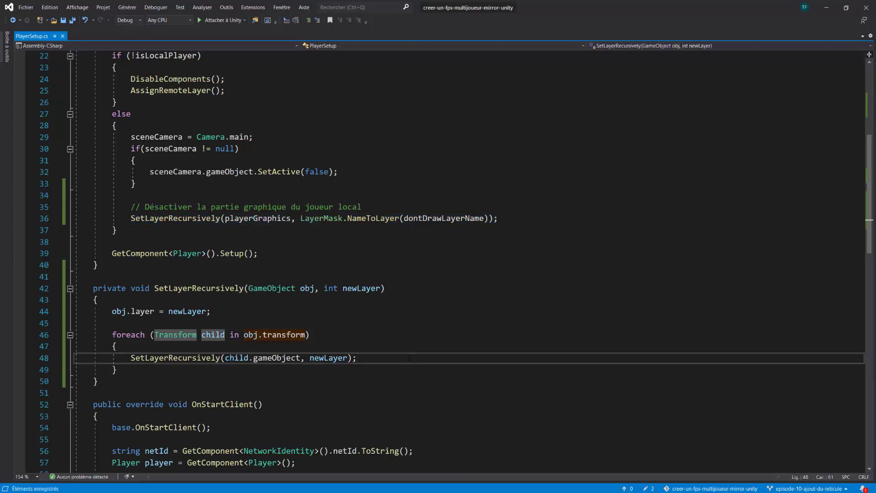
key(alt+Tab)
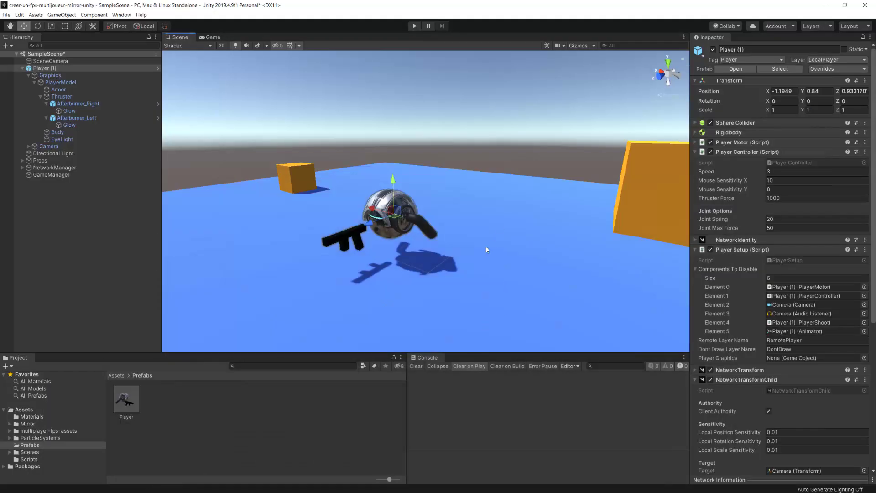
Step: Drag Graphics from the Hierarchy into Player Setup's Player Graphics field
scroll(500, 224, up, 1)
scroll(500, 224, up, 2)
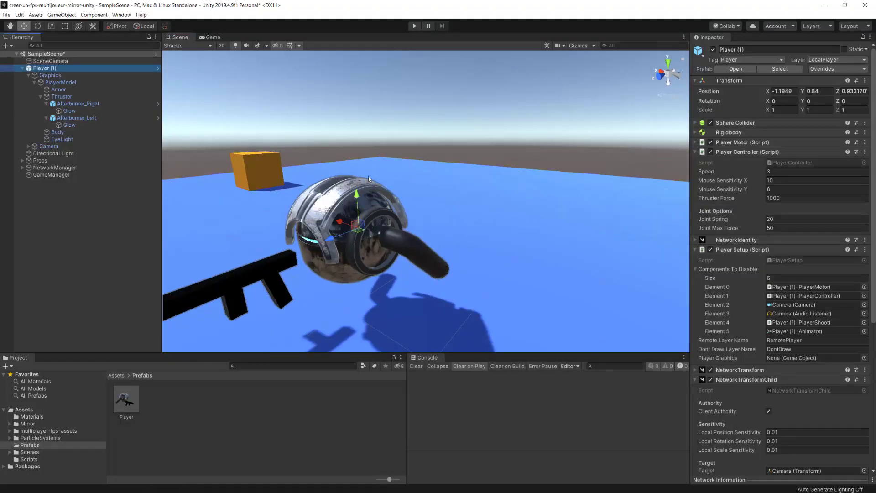
scroll(457, 206, down, 3)
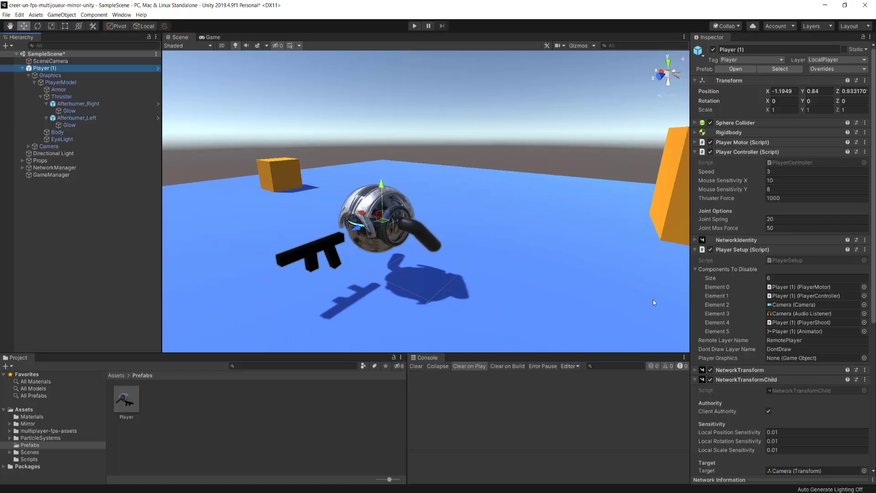
click(773, 358)
drag(62, 83, 782, 361)
click(813, 361)
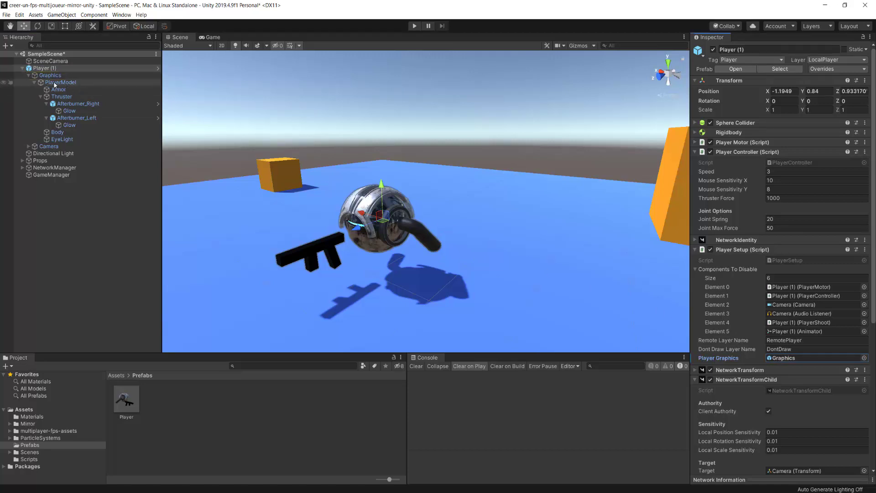
click(34, 82)
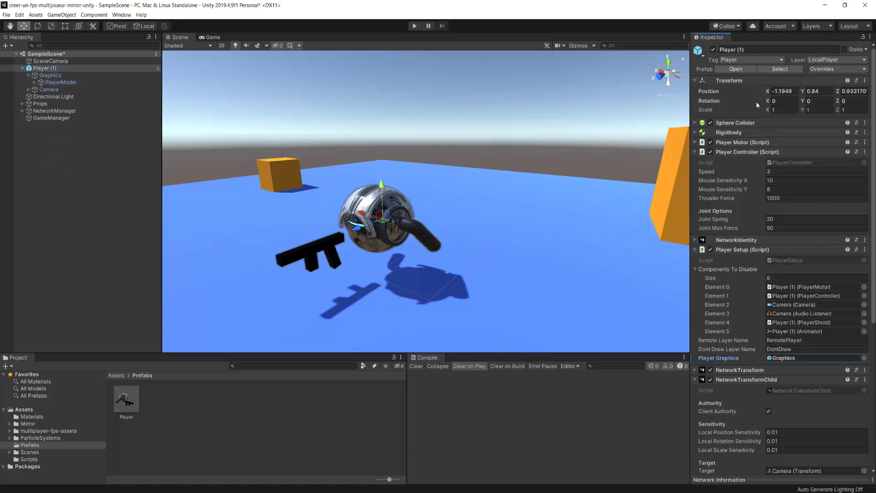
Step: Apply all overrides to the Player prefab and delete Player (1) from the scene
click(829, 70)
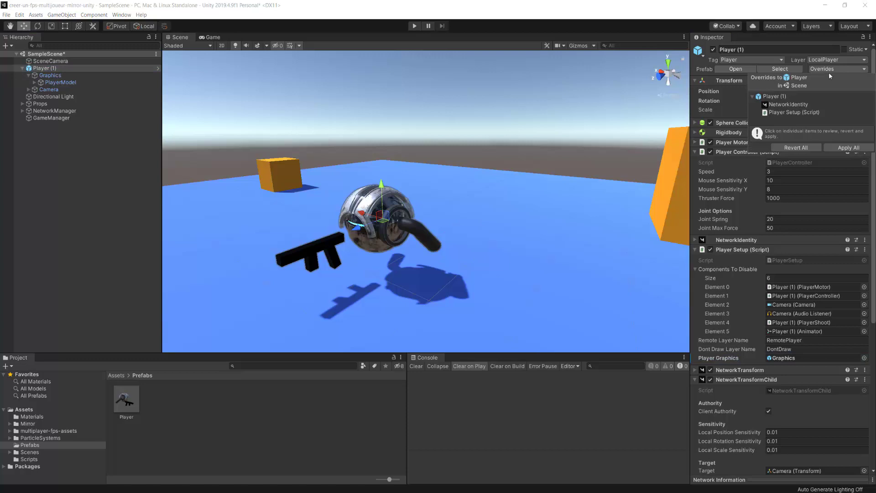
click(841, 148)
scroll(383, 188, down, 4)
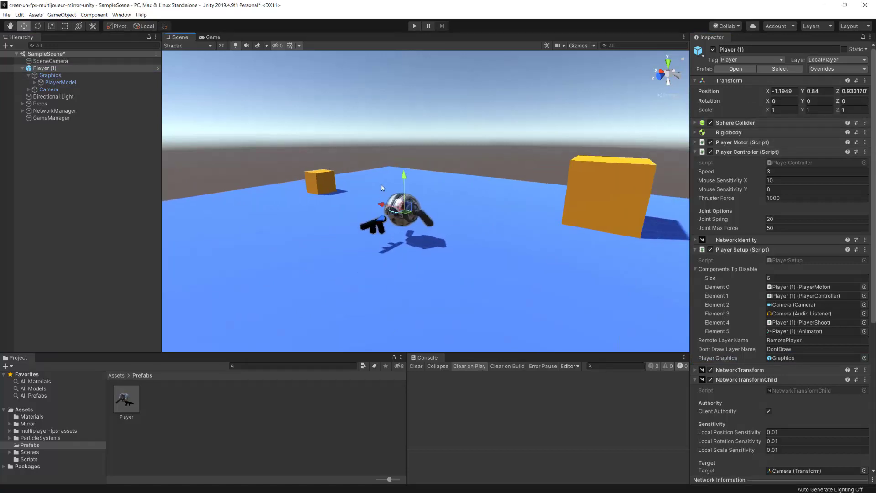
scroll(383, 188, up, 2)
key(Delete)
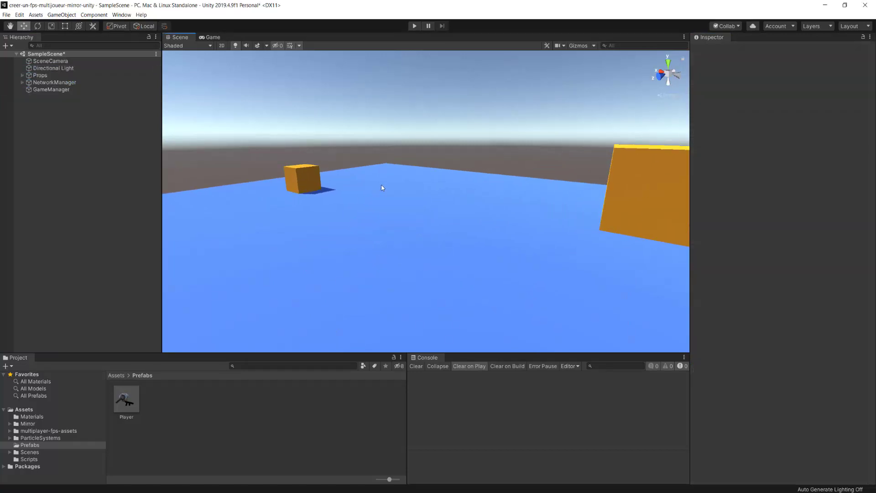
Step: Play as Host (Server + Client), then orbit the Scene view close to the spawned Player1
mouse_move(390, 222)
alt+mouse_down()
mouse_move(486, 181)
mouse_move(419, 203)
alt+mouse_up()
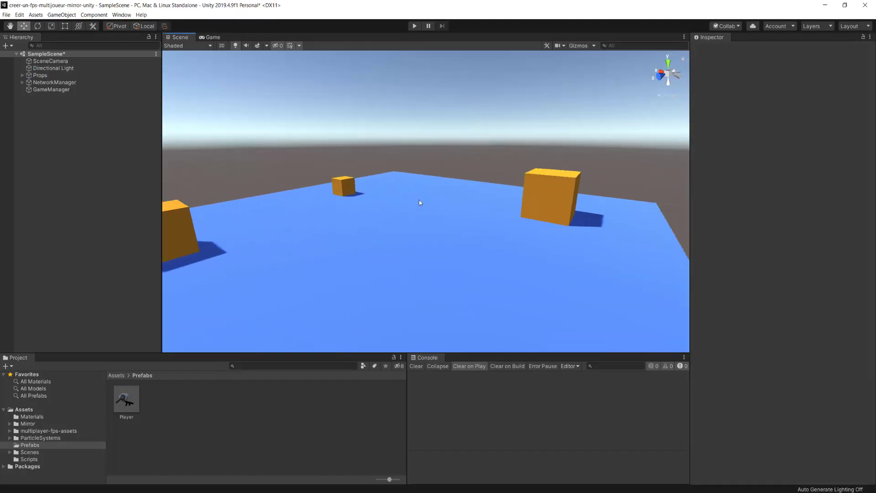
click(413, 26)
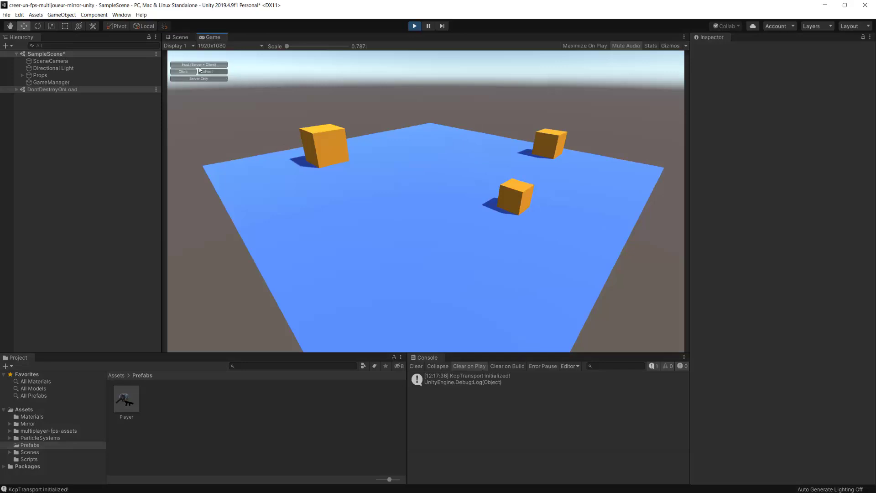
click(198, 65)
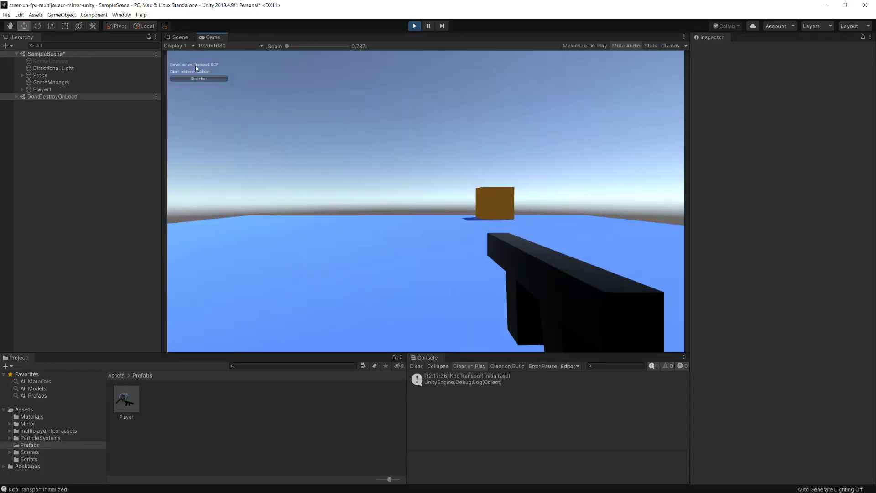
mouse_move(372, 85)
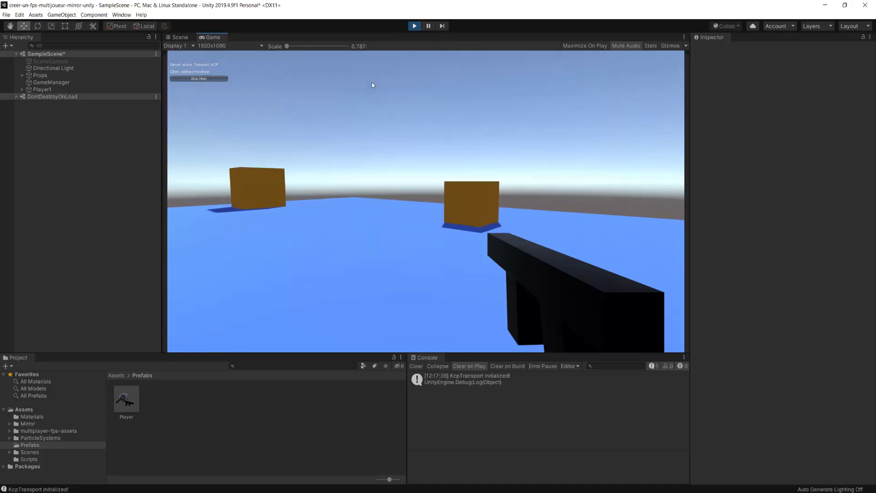
mouse_move(185, 92)
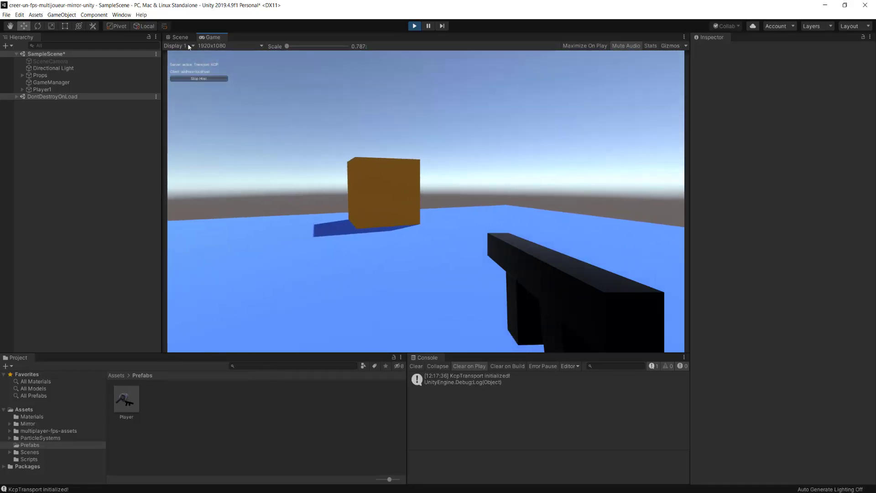
click(182, 38)
mouse_move(347, 155)
right_down()
mouse_move(436, 274)
mouse_move(449, 195)
right_up()
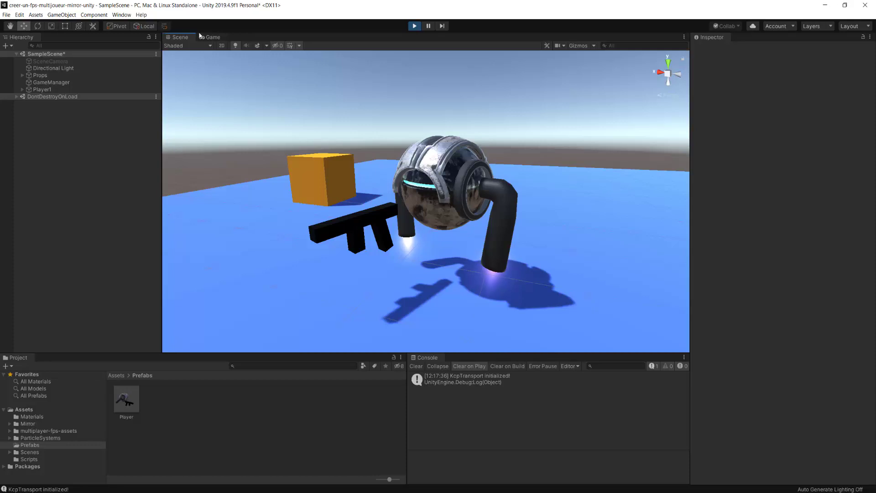
Step: Frame Player1's Camera and move it up and back, checking the first-person Game view
click(213, 37)
click(181, 38)
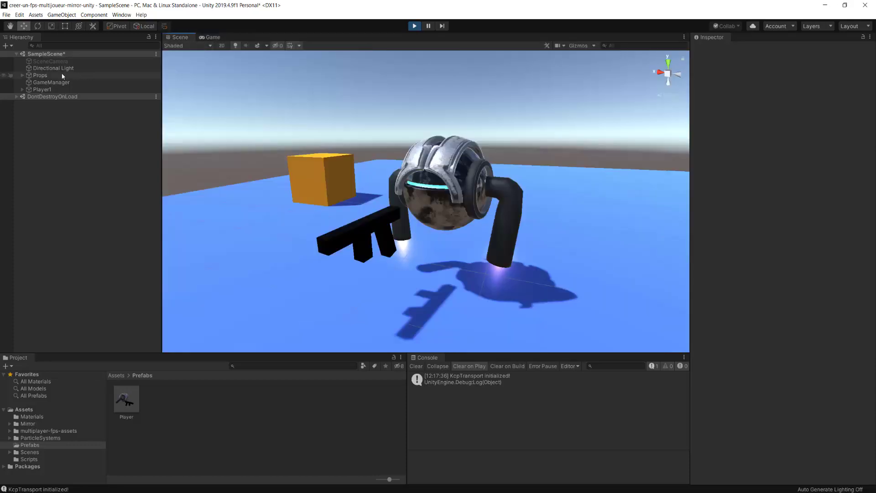
click(22, 90)
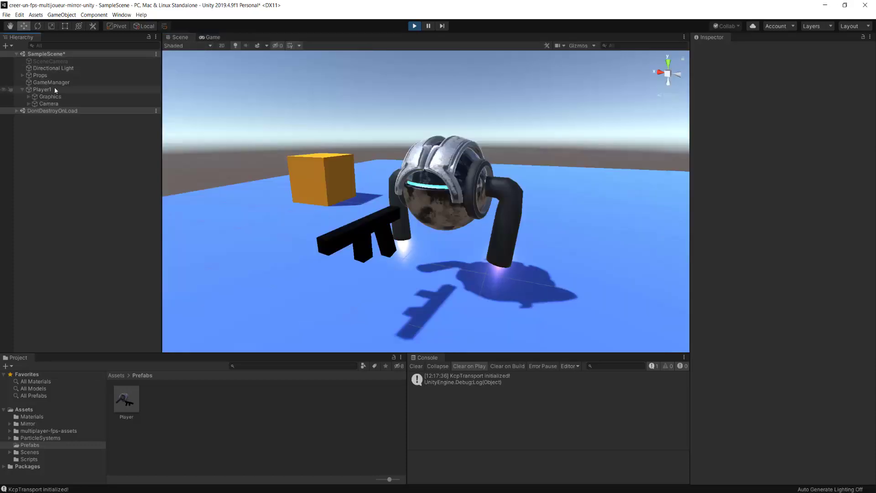
click(49, 104)
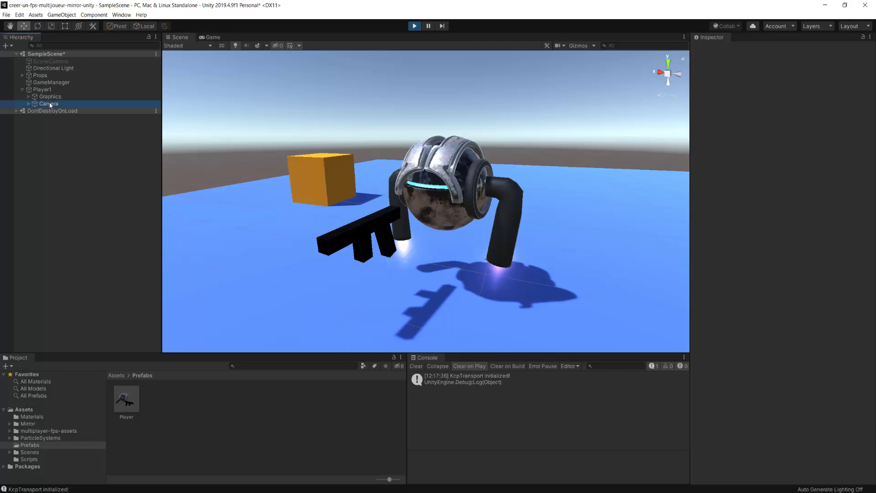
key(f)
mouse_move(447, 189)
mouse_down()
mouse_move(483, 170)
mouse_move(440, 180)
mouse_up()
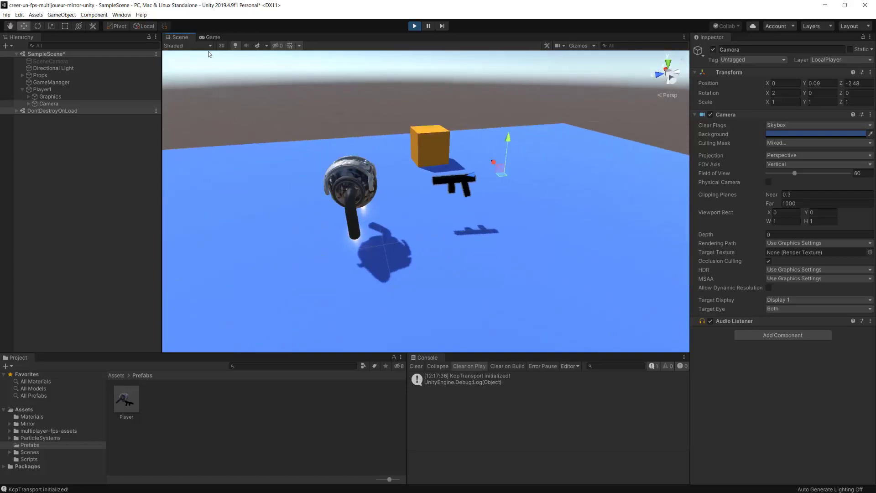
click(207, 38)
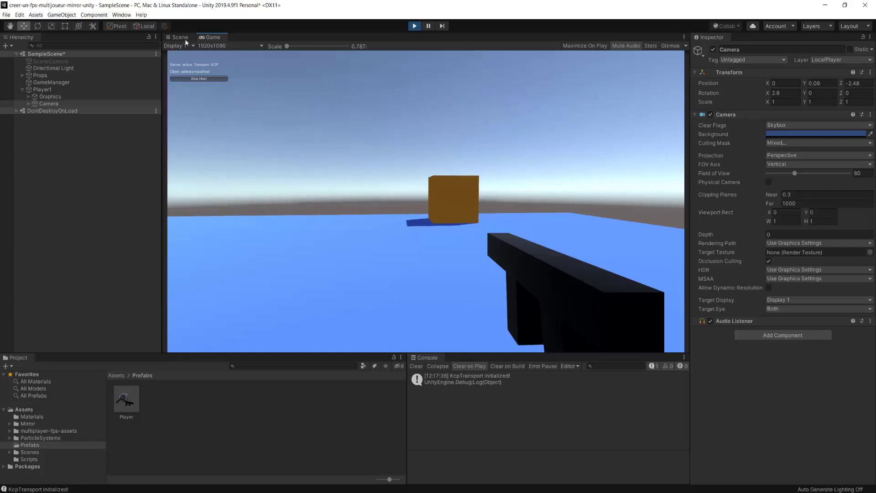
click(185, 39)
scroll(363, 182, up, 3)
Step: Confirm Player1's Graphics object is on the DontDraw layer and select PlayerModel
click(332, 170)
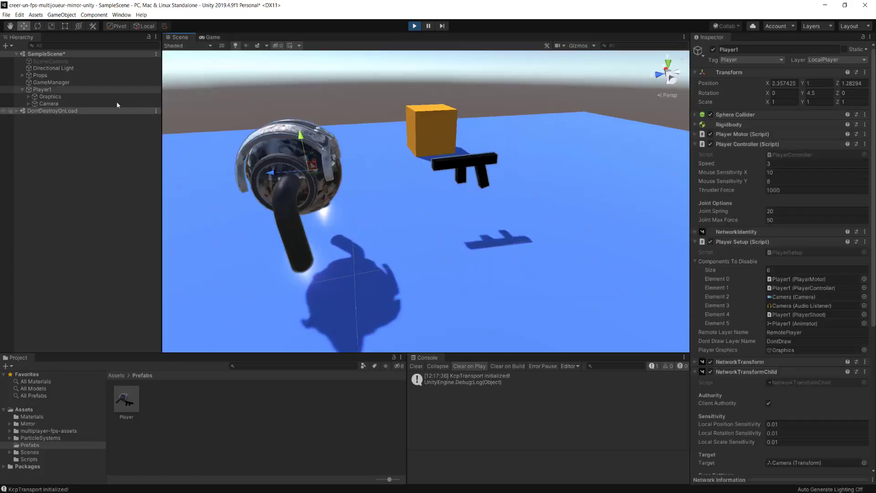
click(53, 96)
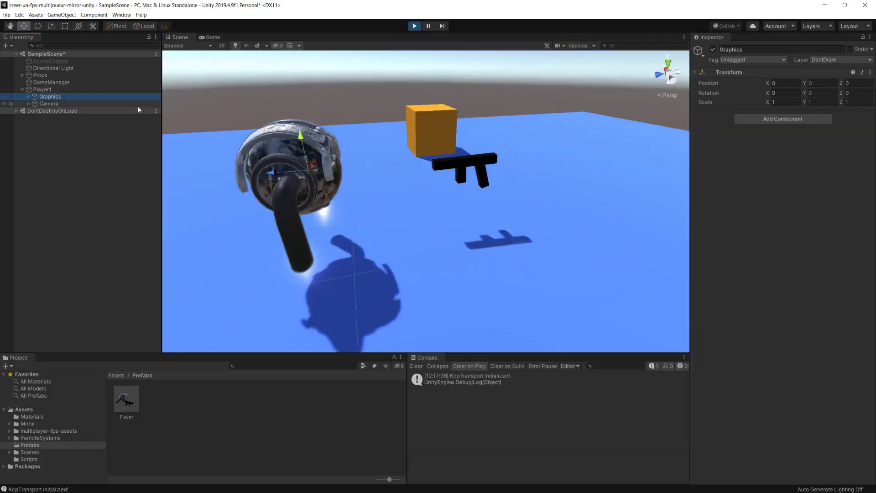
click(825, 61)
click(220, 111)
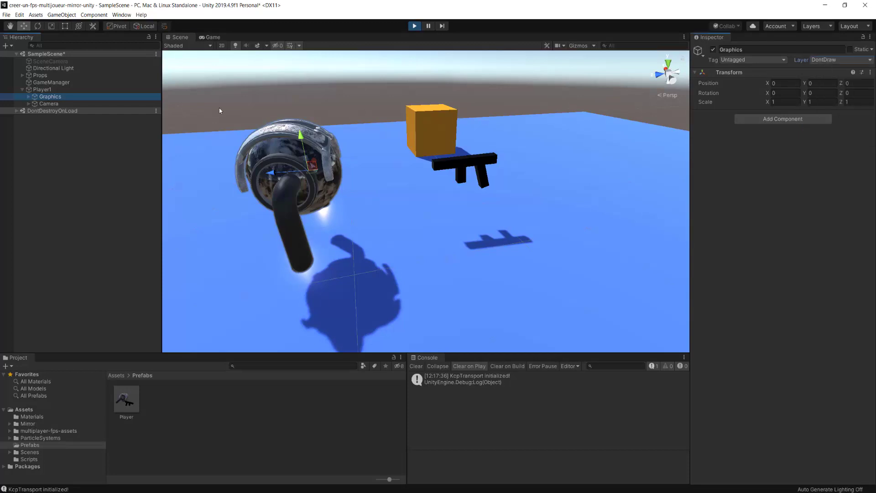
click(29, 96)
click(59, 104)
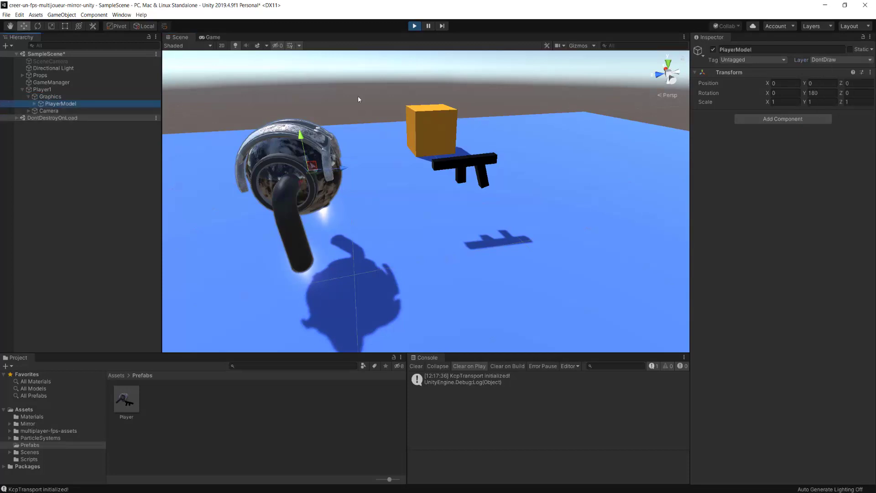
Step: Expand PlayerModel down to Afterburner_Right's Glow, then dock the Game view beside Scene
key(Right)
key(Down)
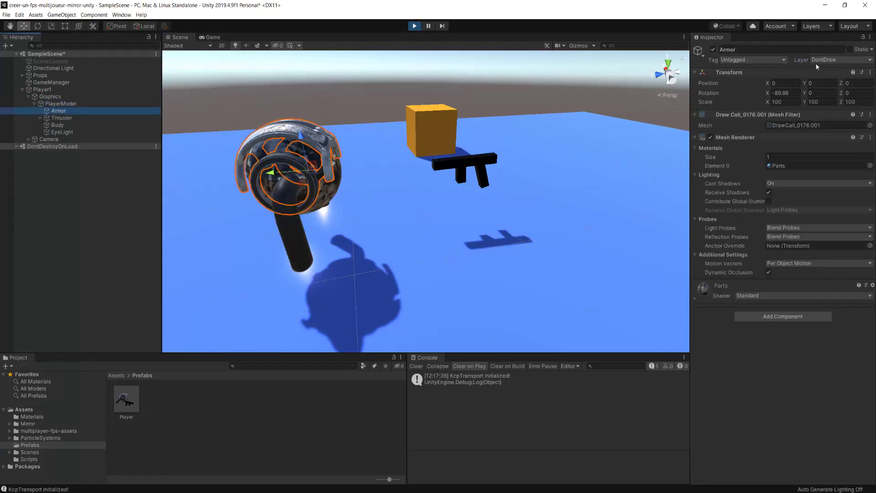
key(Down)
key(Right)
key(Down)
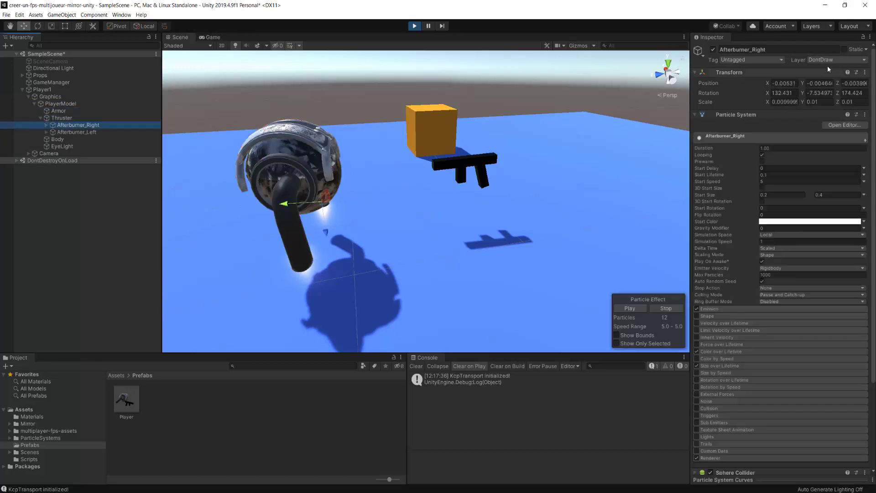
key(Right)
key(Down)
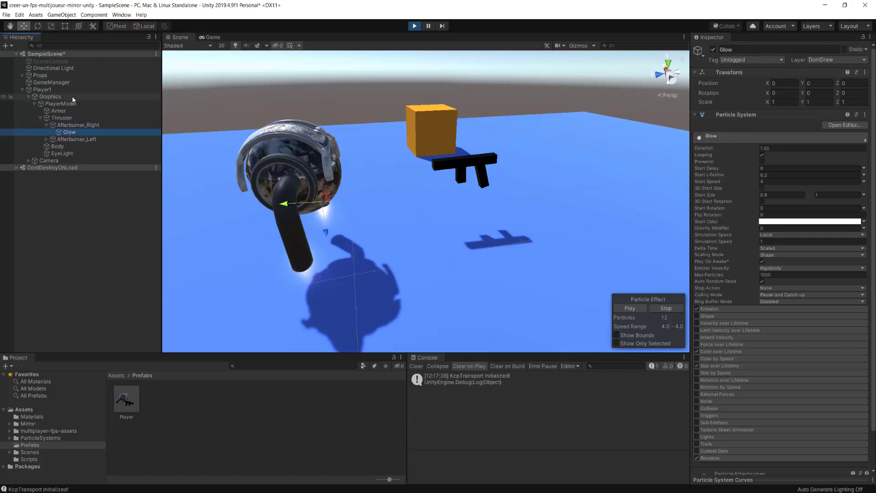
drag(211, 37, 562, 201)
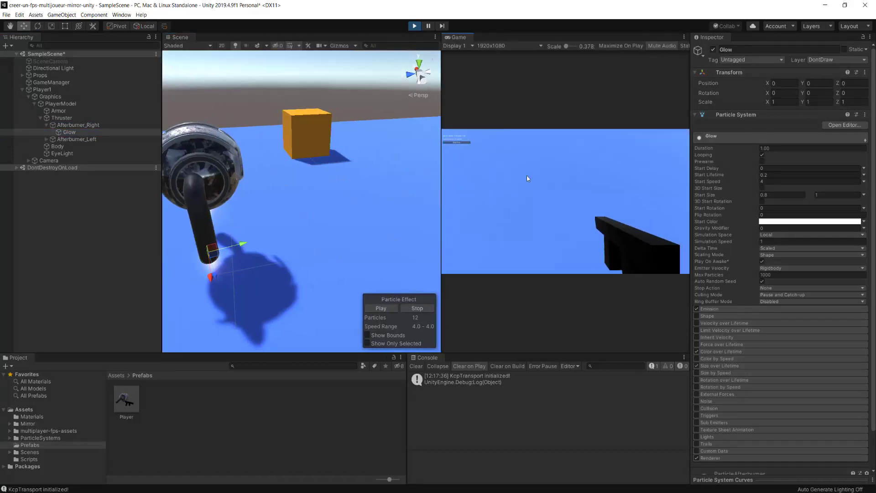
Step: Tick DontDraw in the player Camera's Culling Mask, stop play mode, and regroup Game with Scene
click(47, 160)
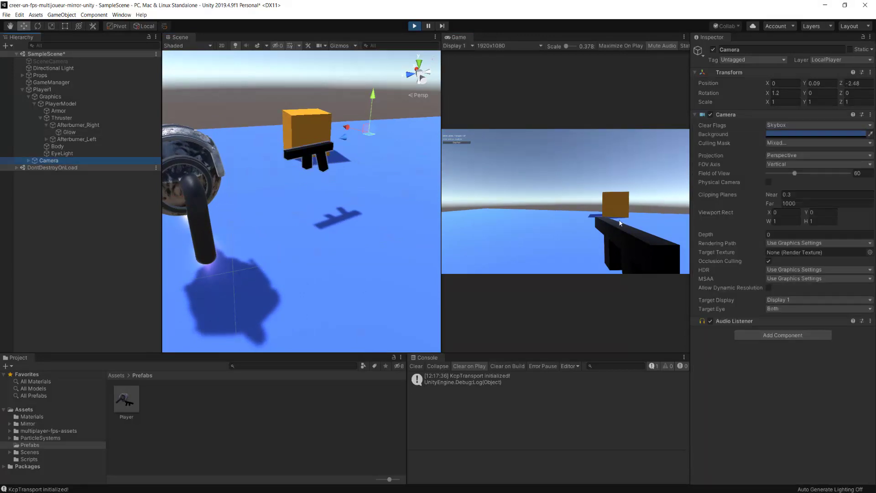
click(781, 144)
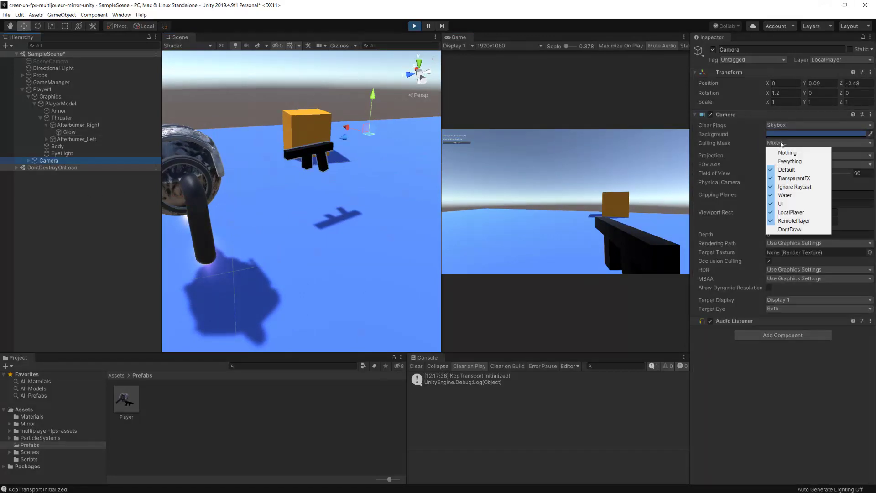
click(793, 230)
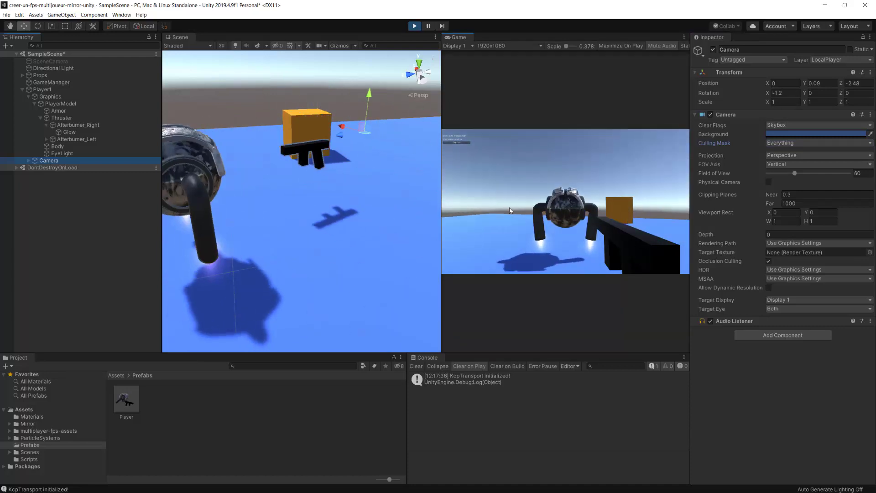
click(415, 26)
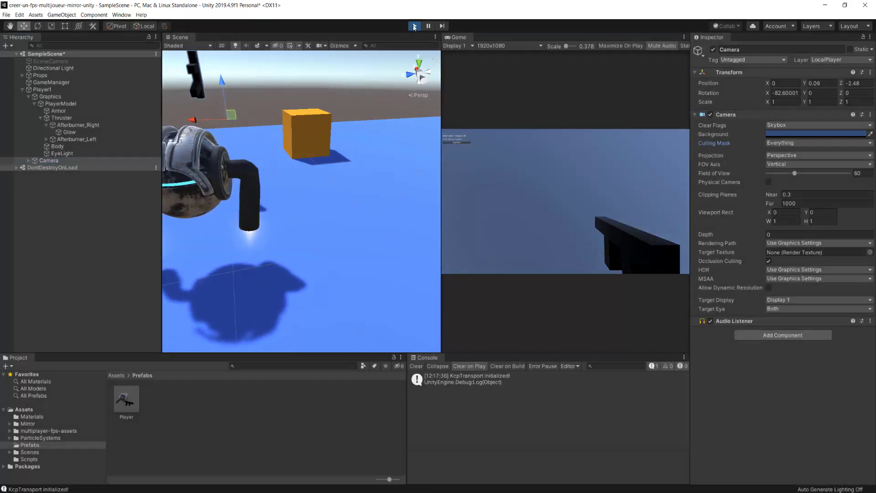
mouse_move(457, 37)
mouse_down()
mouse_move(250, 43)
mouse_move(250, 73)
mouse_up()
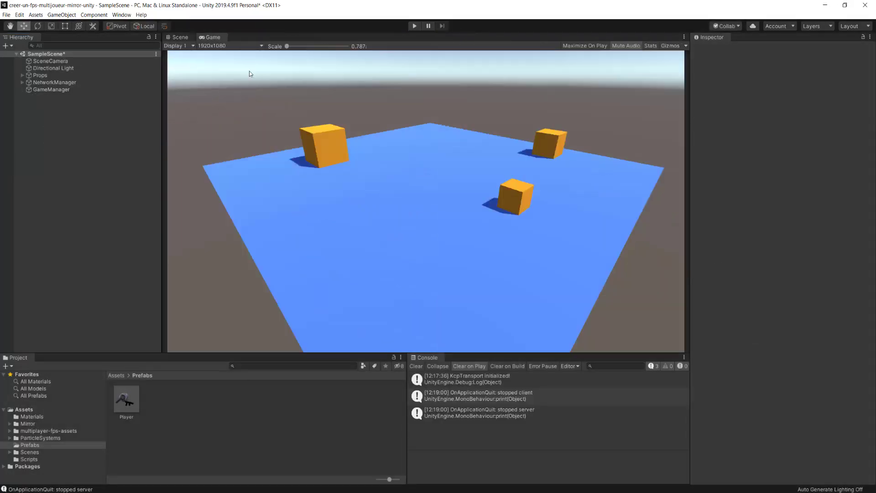
Step: Browse multiplayer-fps-assets to the GUI folder, preview the icons, and select the Crosshair texture
click(180, 37)
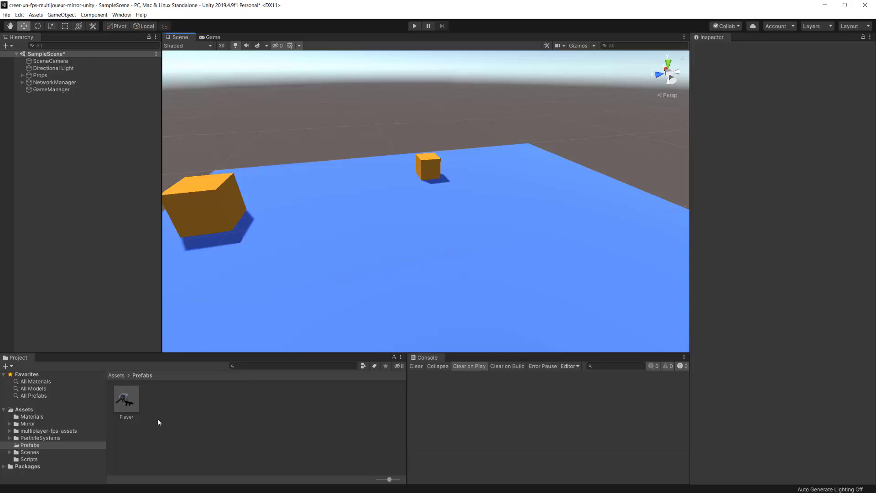
click(46, 430)
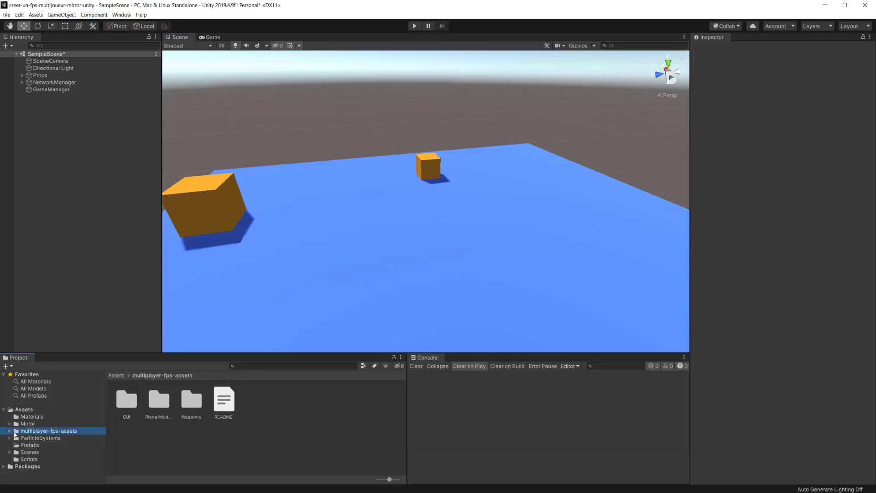
click(10, 431)
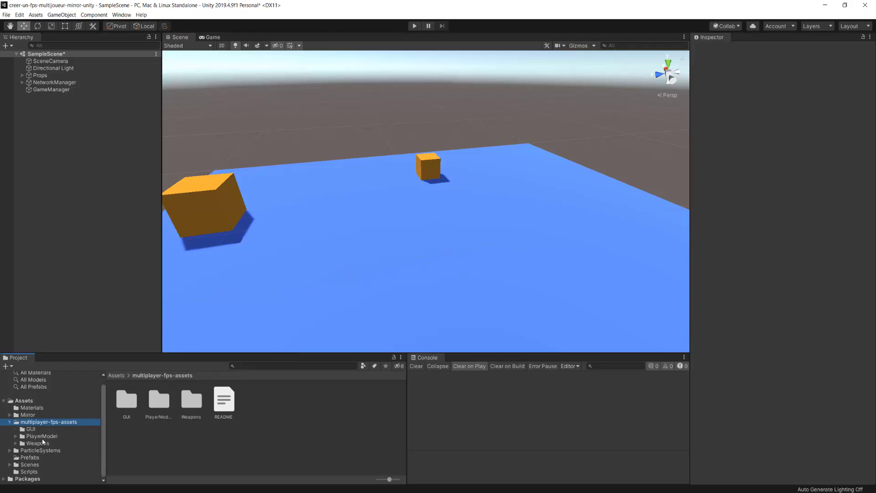
click(43, 437)
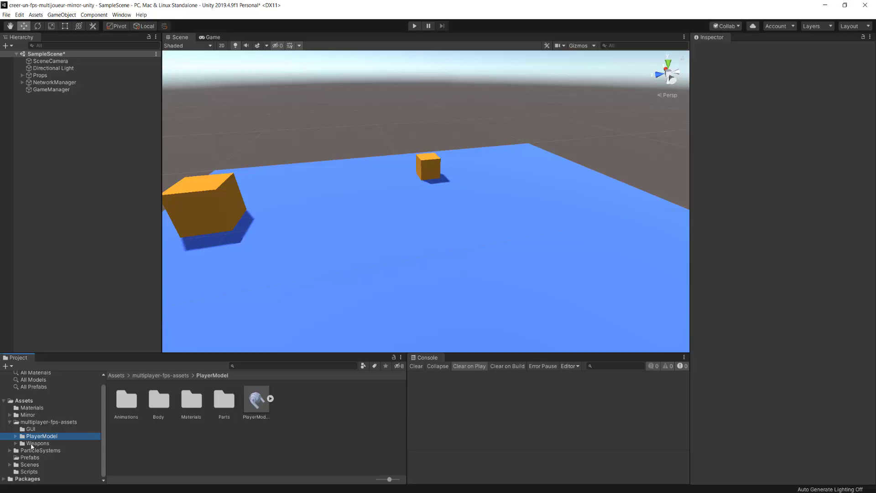
click(34, 445)
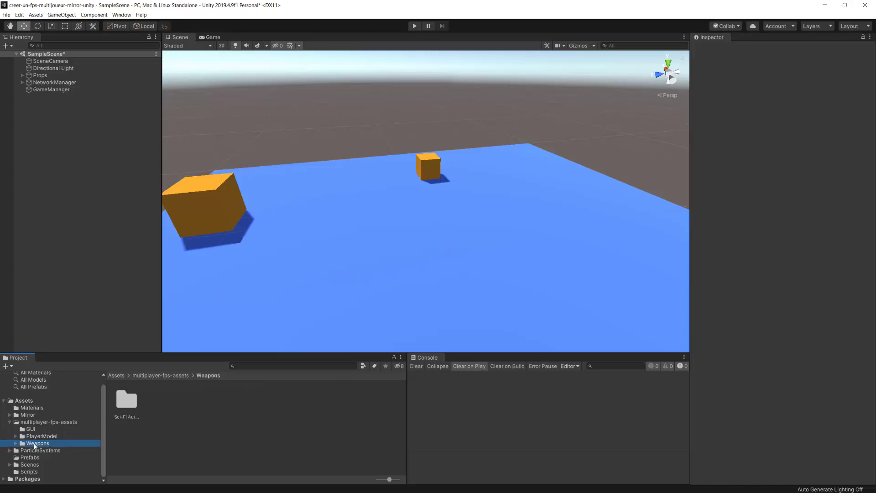
click(30, 430)
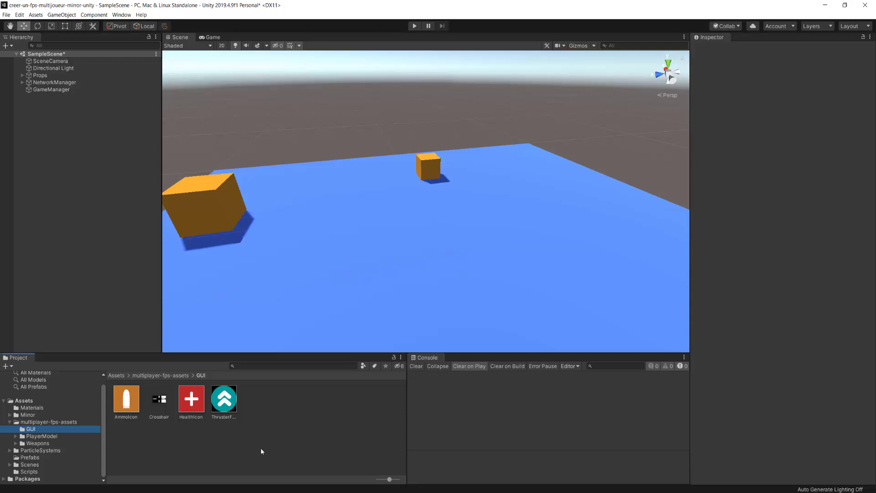
click(131, 397)
click(193, 390)
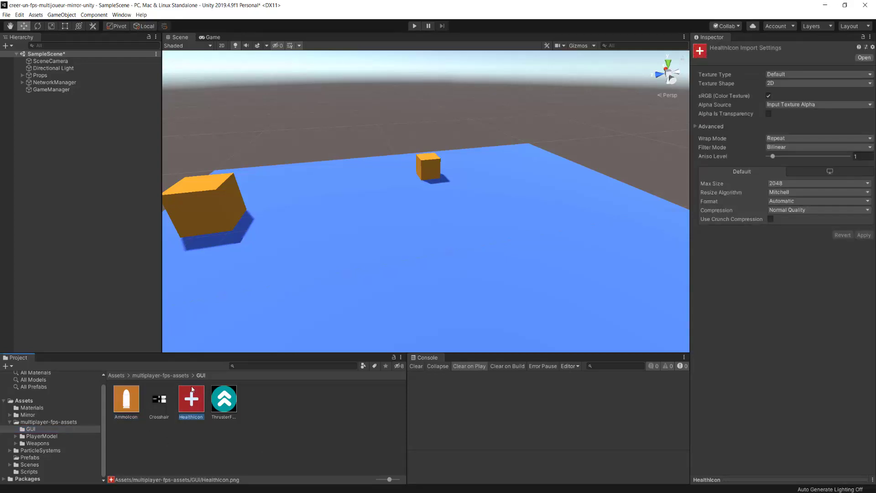
click(228, 396)
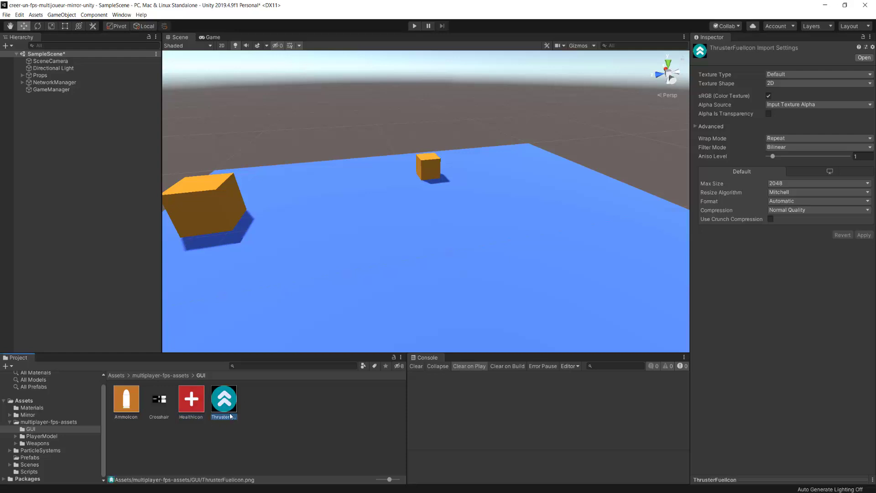
click(160, 399)
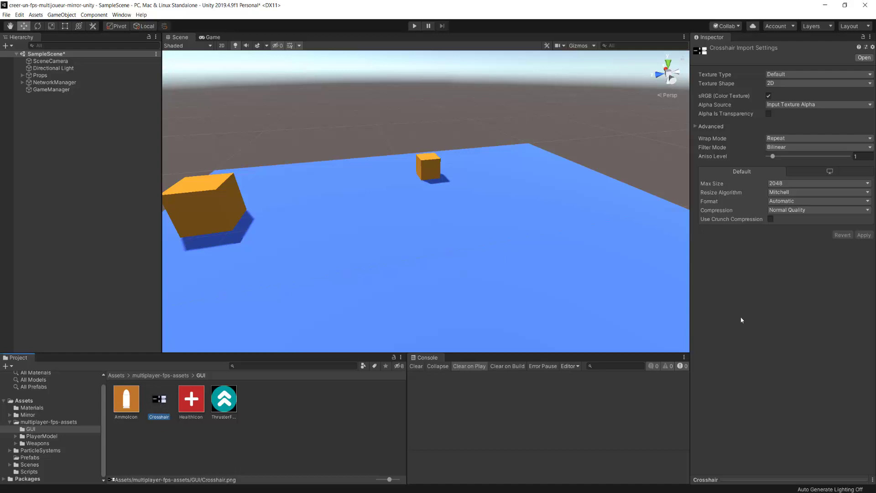
Step: Change Crosshair's Texture Type to Sprite (2D and UI), apply it, and reselect the sprite
click(782, 312)
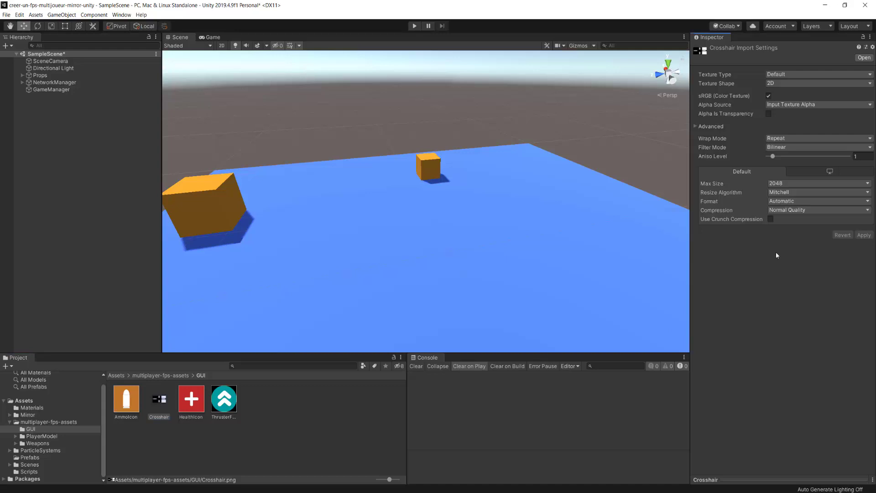
click(778, 74)
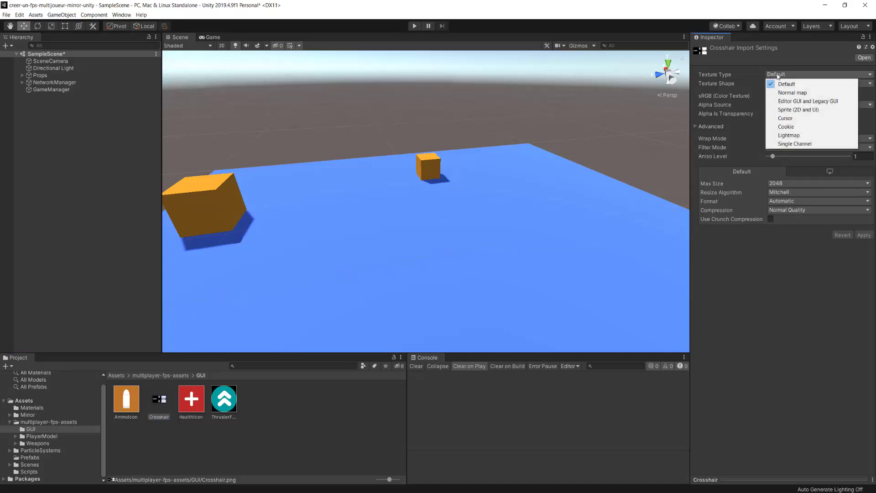
click(794, 111)
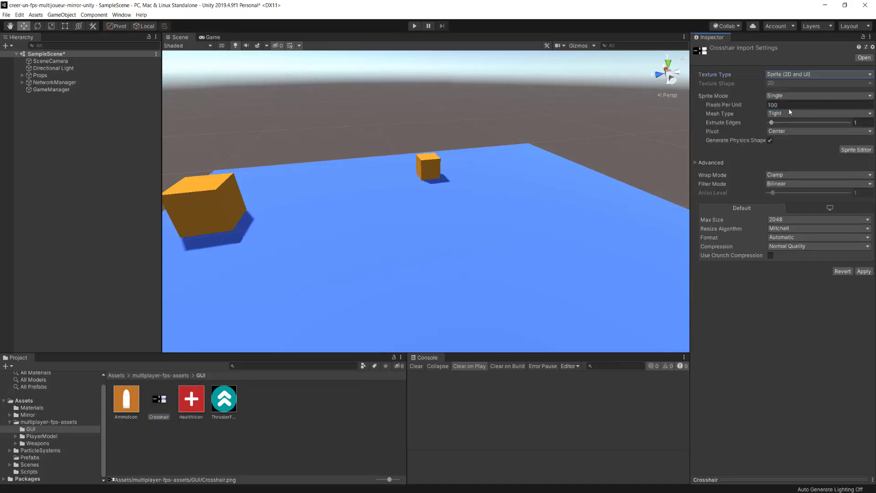
click(864, 272)
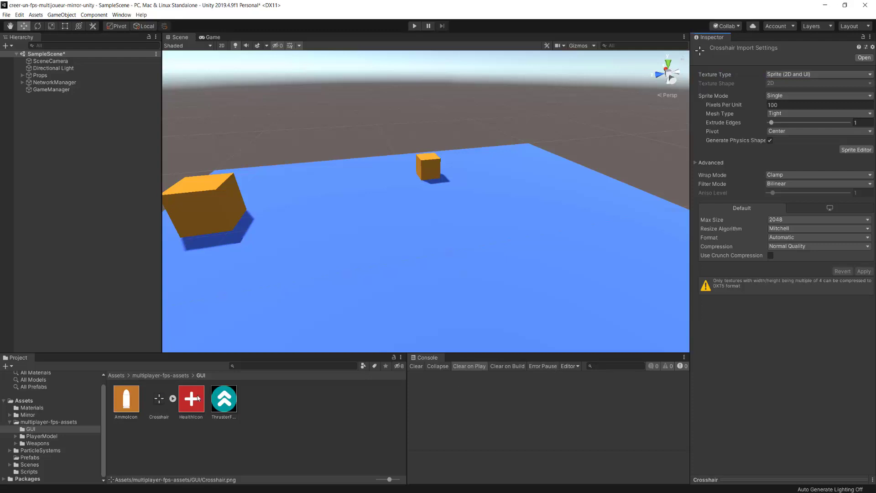
click(160, 403)
alt+drag(297, 196, 249, 188)
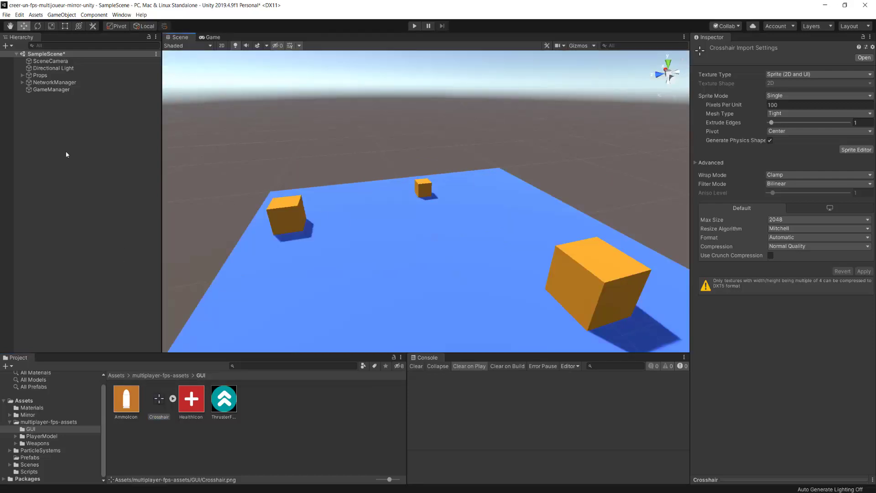
Step: Add a UI Image, which also creates a Canvas and EventSystem, and frame it in the Scene view
right_click(66, 186)
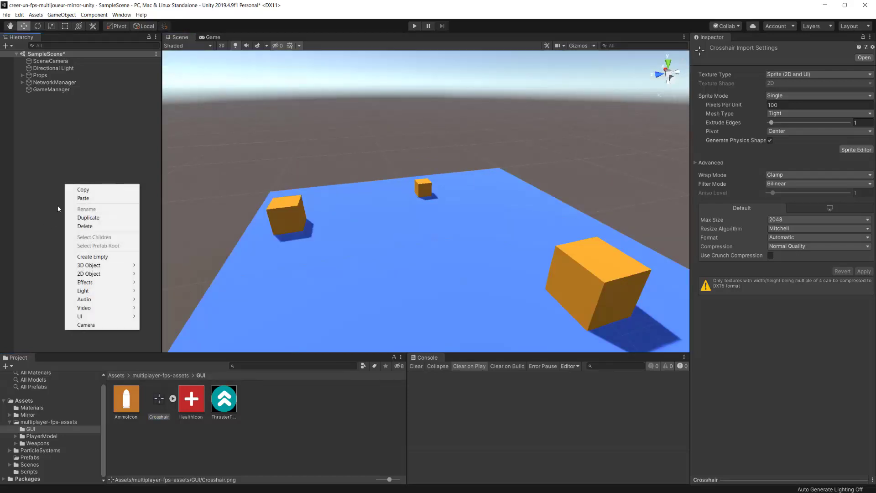
mouse_move(105, 316)
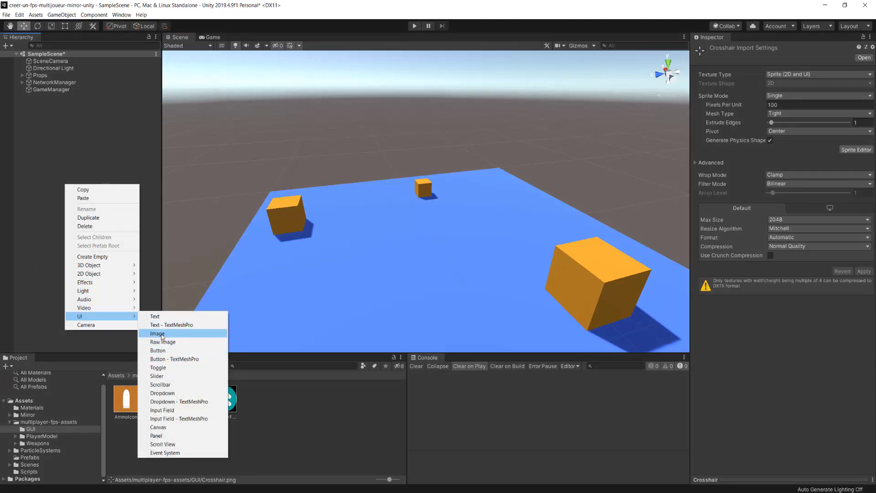
click(164, 334)
scroll(401, 260, down, 2)
scroll(411, 191, down, 3)
scroll(410, 192, down, 2)
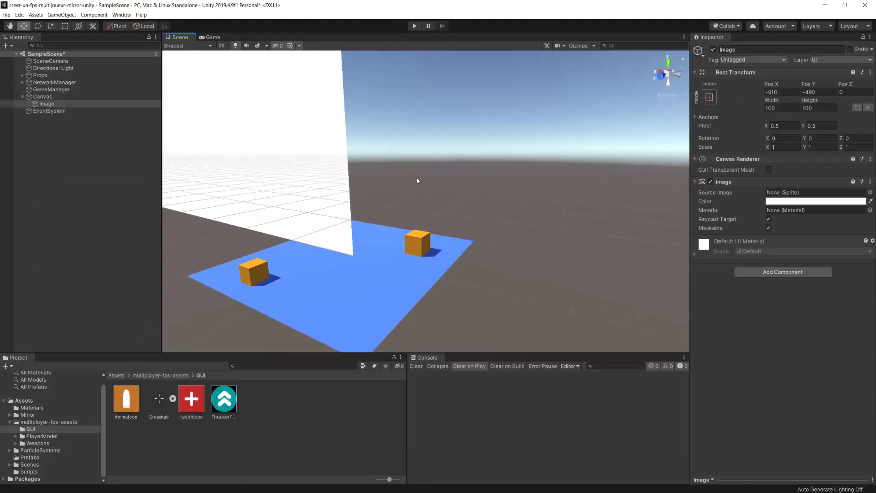
scroll(407, 200, down, 2)
scroll(406, 199, down, 3)
key(f)
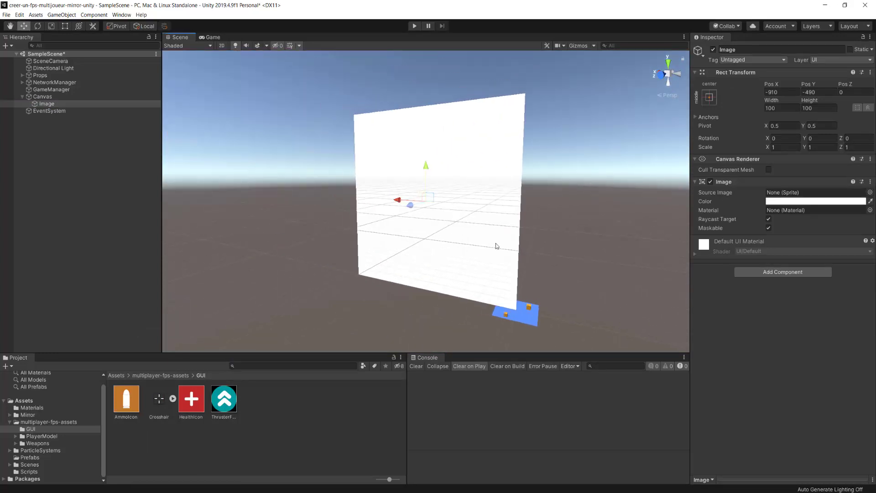
Step: Select the Canvas and frame it in the 2D Scene view with the Rect tool
click(43, 96)
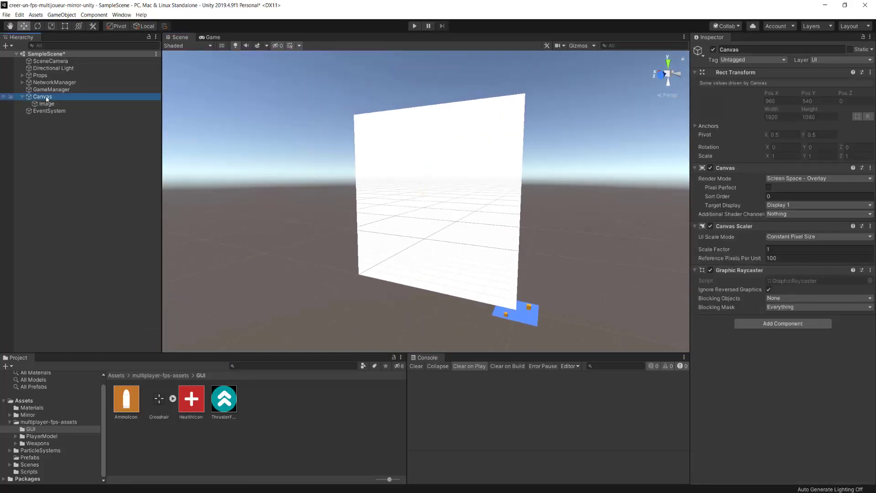
scroll(316, 209, down, 5)
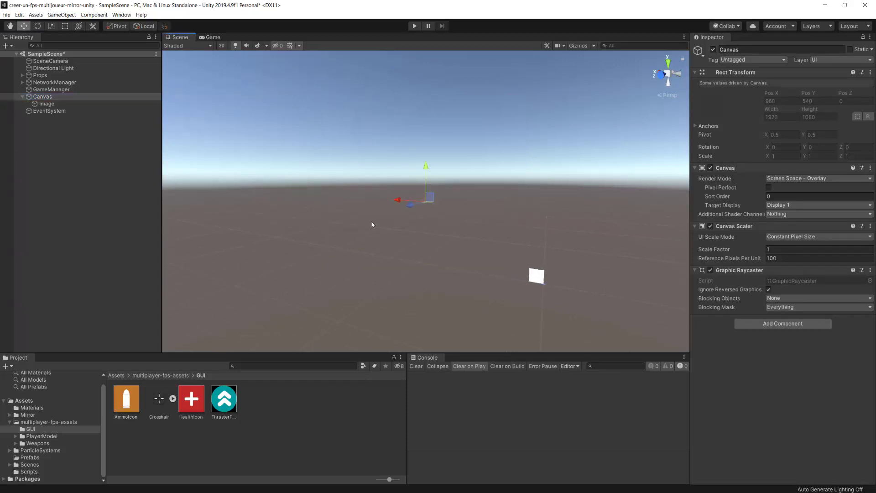
scroll(386, 217, down, 2)
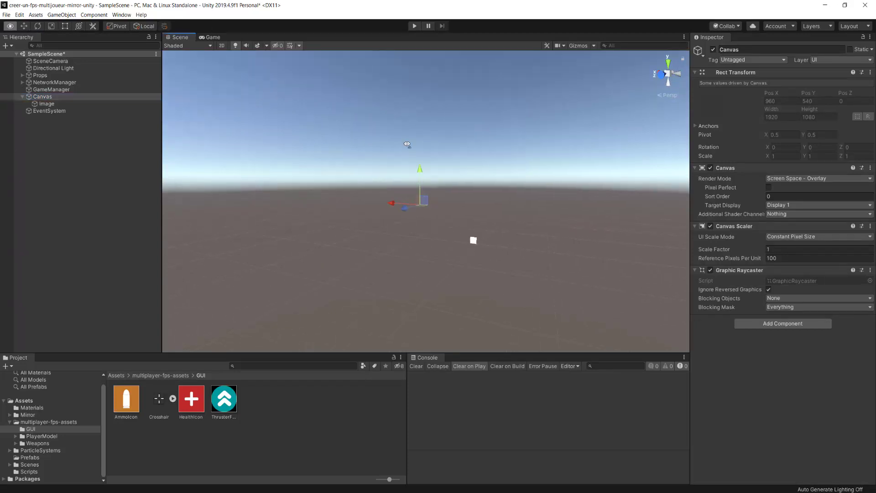
right_drag(352, 166, 387, 170)
key(t)
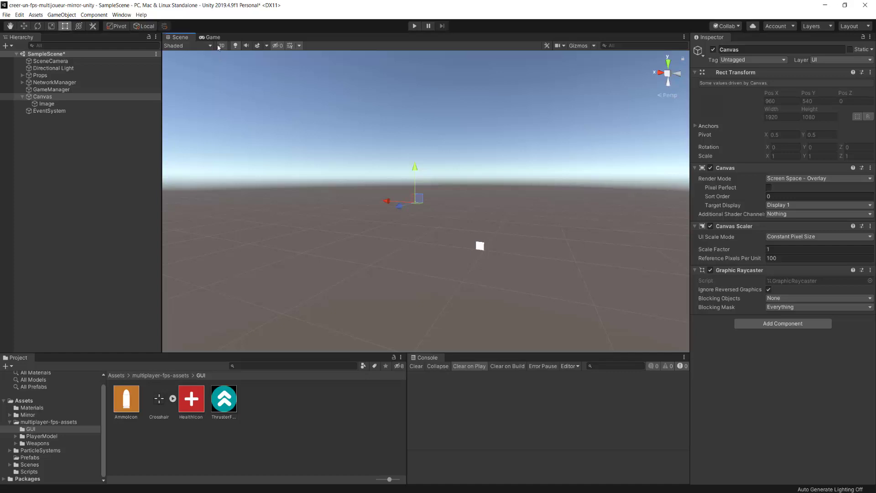
key(f)
scroll(498, 169, up, 2)
scroll(430, 218, up, 2)
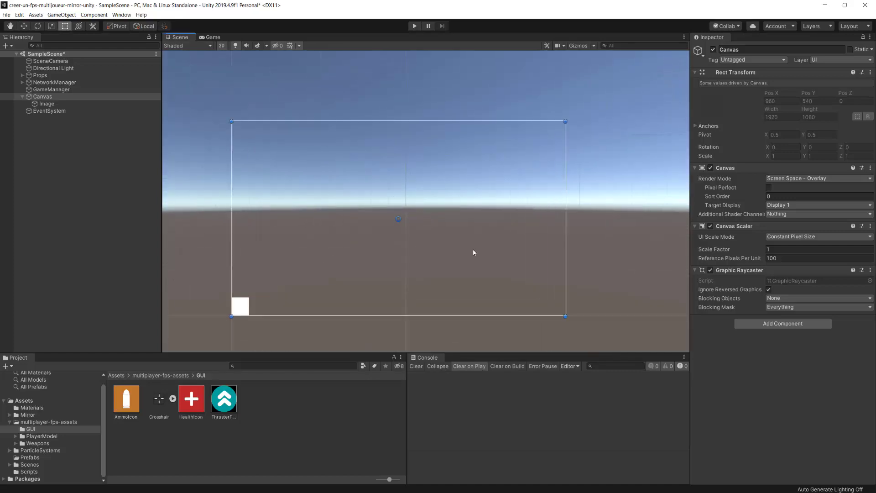
scroll(473, 248, up, 1)
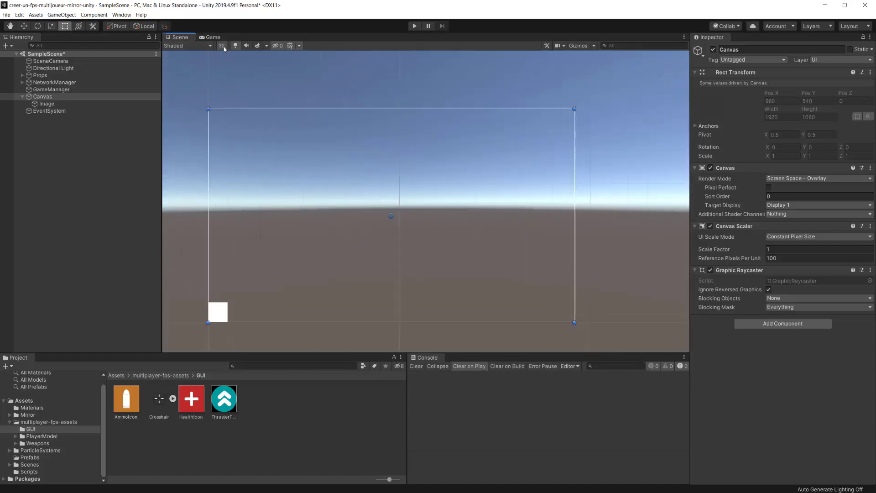
click(222, 46)
click(222, 46)
scroll(367, 153, up, 2)
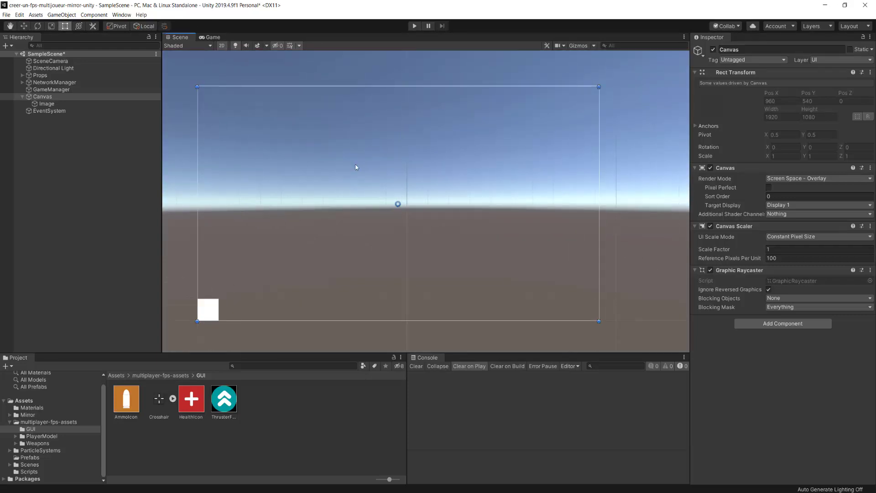
scroll(366, 164, up, 1)
scroll(231, 208, up, 1)
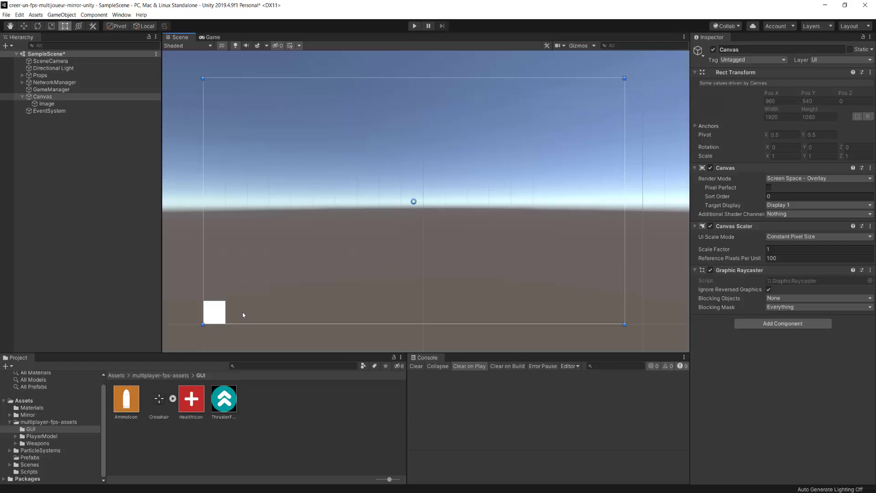
Step: Preview the Game view, enable Pixel Perfect on the Canvas, and select the Image
click(210, 37)
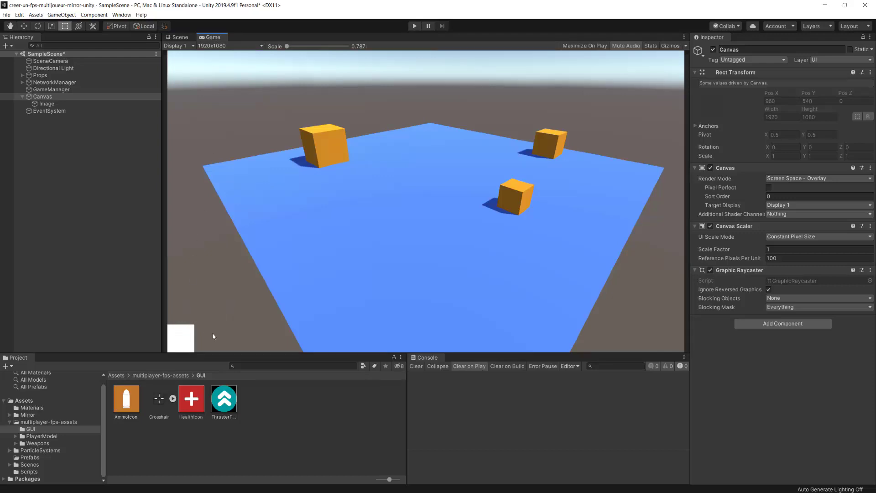
click(179, 37)
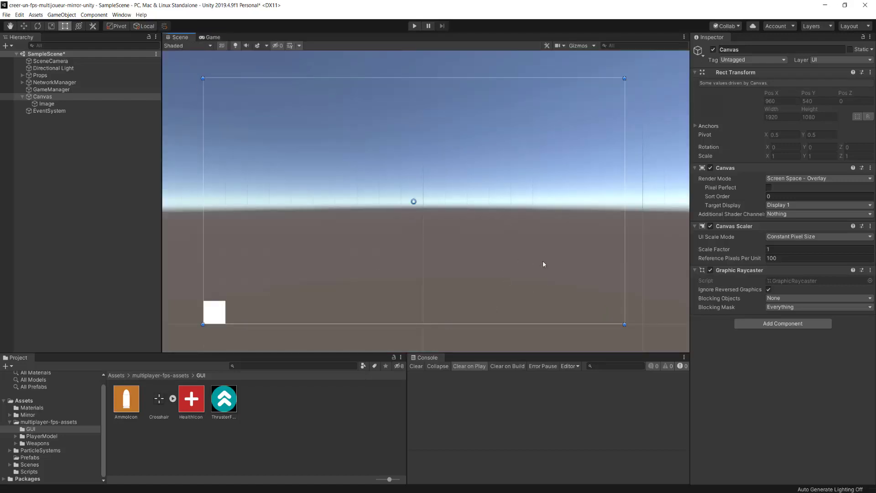
click(769, 187)
click(769, 187)
click(46, 104)
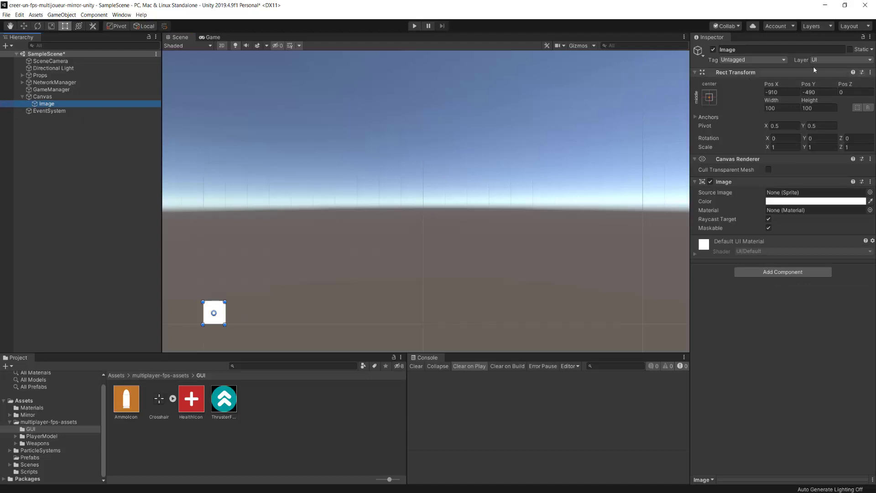
Step: Reset the Image's Rect Transform so it sits at the canvas centre
click(871, 73)
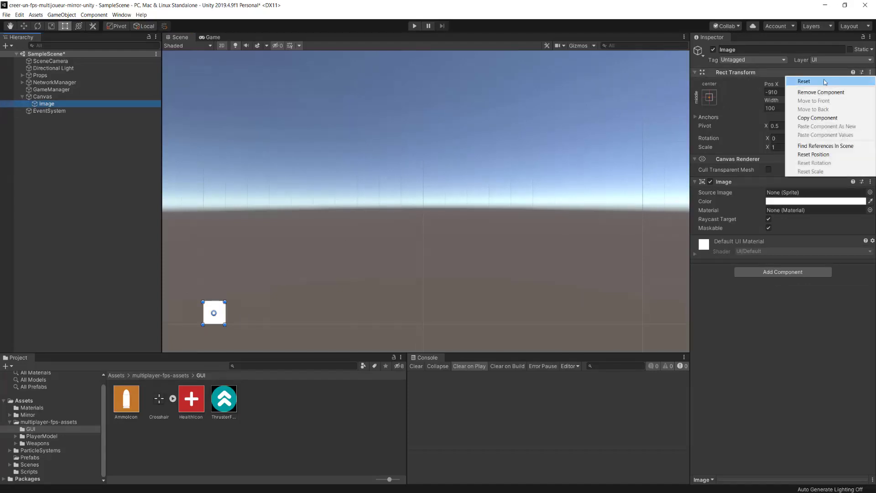
click(807, 83)
mouse_move(537, 141)
right_down()
mouse_move(509, 138)
mouse_move(483, 162)
right_up()
click(45, 97)
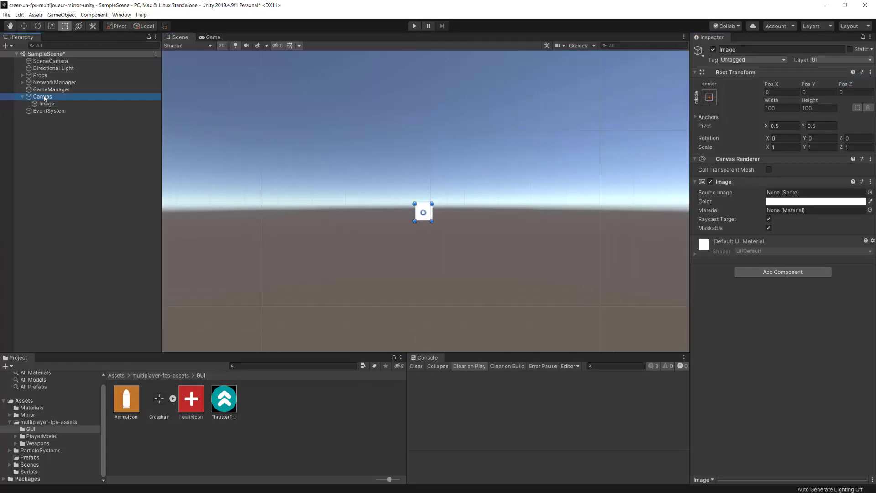
click(47, 104)
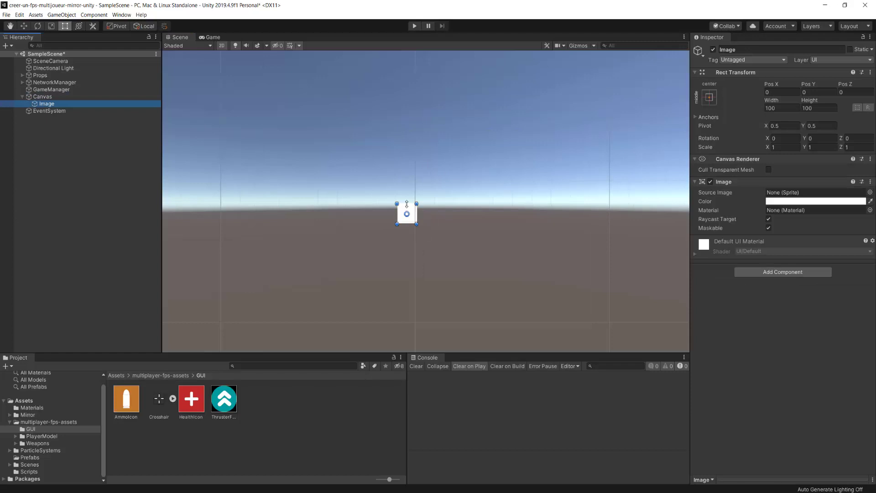
Step: Assign the Crosshair sprite as Source Image and set it to its native 24×23 size
mouse_move(159, 400)
mouse_down()
mouse_move(160, 390)
mouse_move(785, 190)
mouse_up()
scroll(562, 186, up, 1)
scroll(553, 203, up, 1)
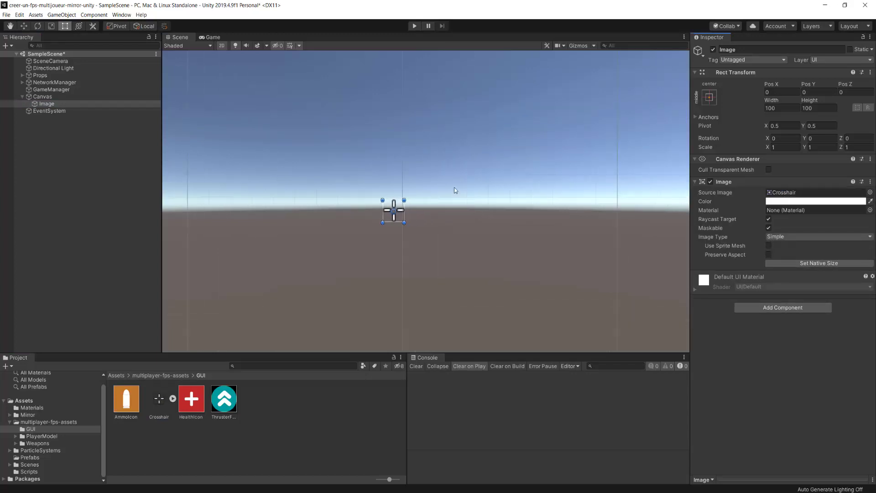
click(211, 37)
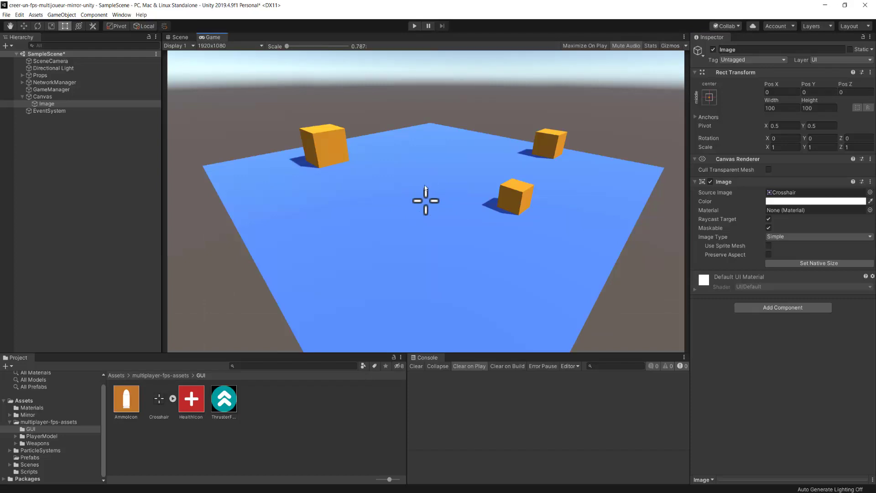
click(185, 37)
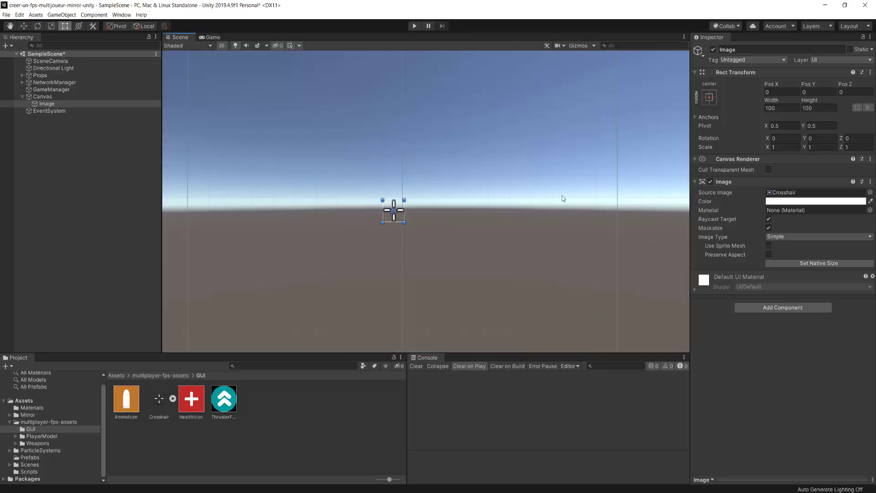
click(809, 265)
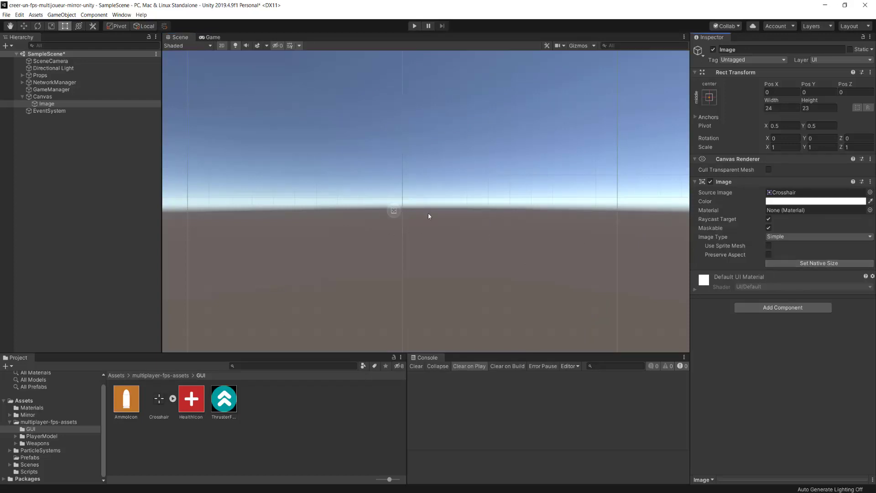
click(209, 37)
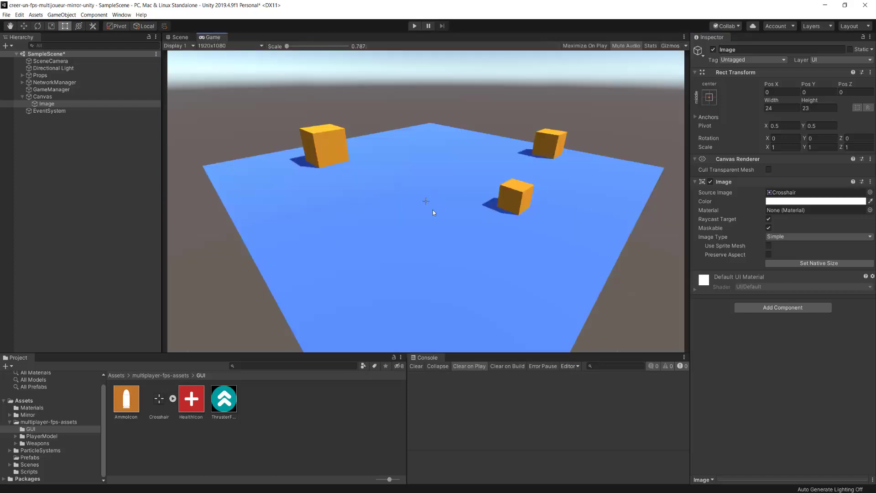
key(ctrl+1)
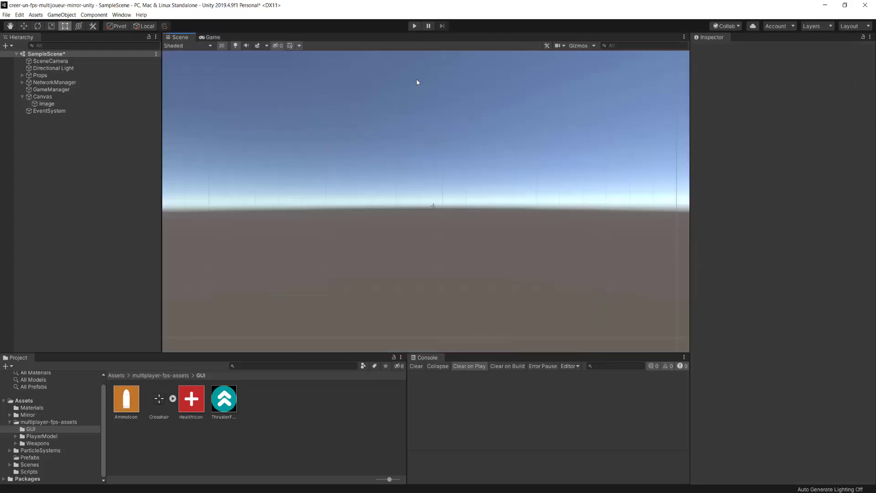
click(415, 26)
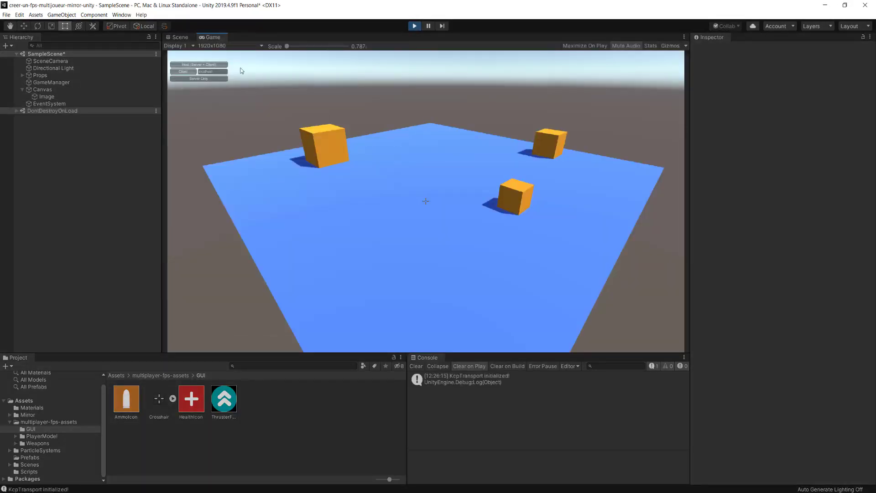
click(199, 64)
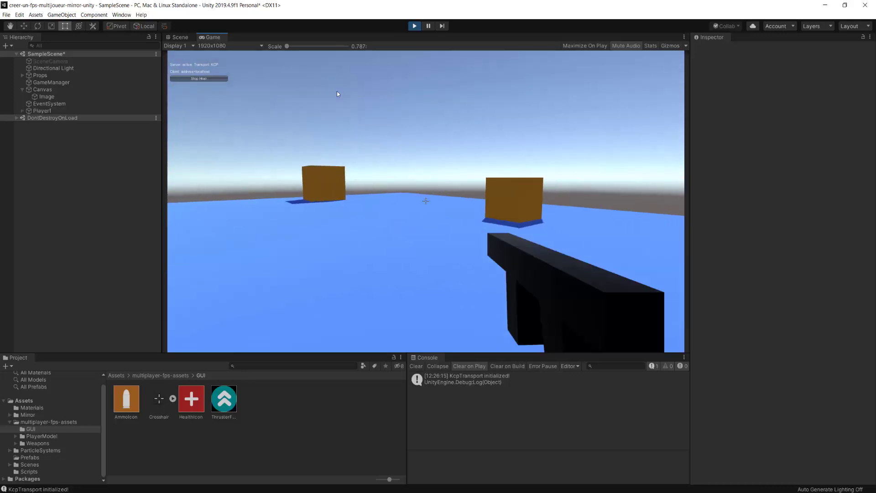
key(w)
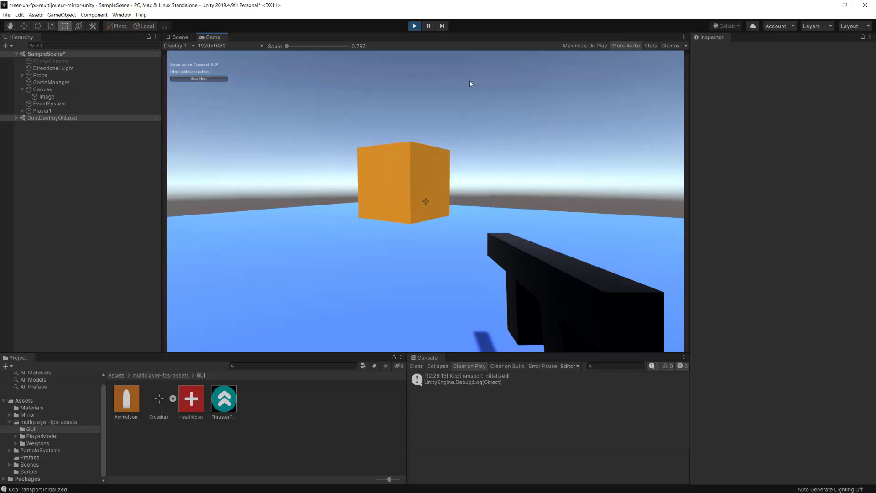
click(415, 27)
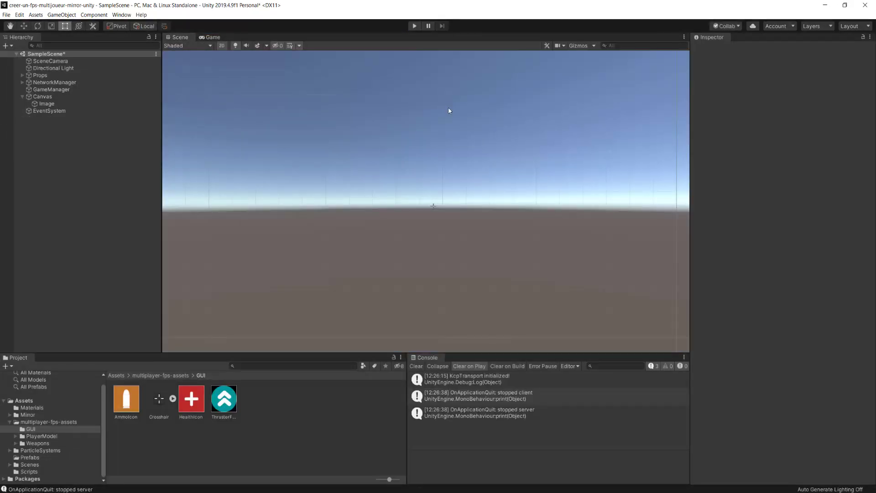
click(416, 366)
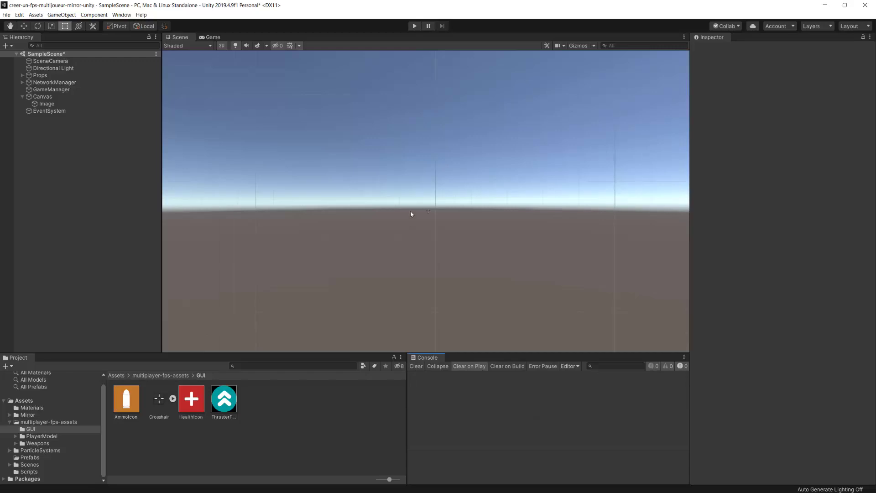
Step: Try a width of 35 for the crosshair Image and check it in the Game view
click(51, 103)
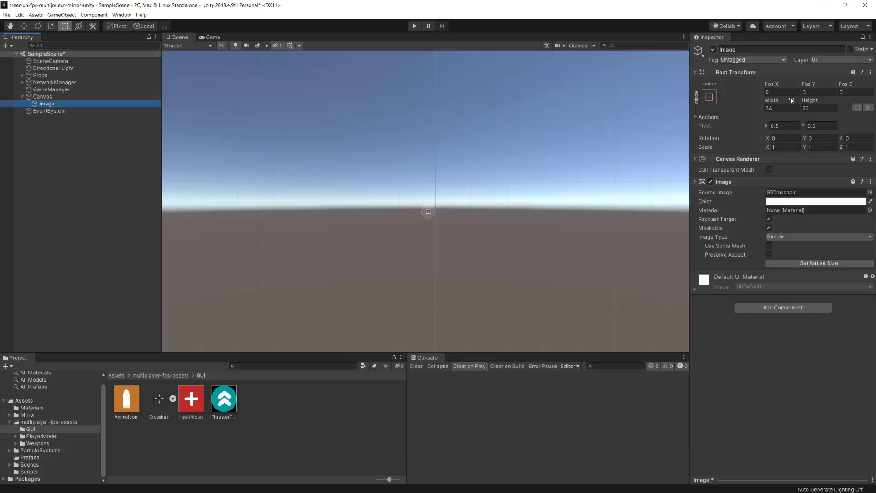
click(785, 110)
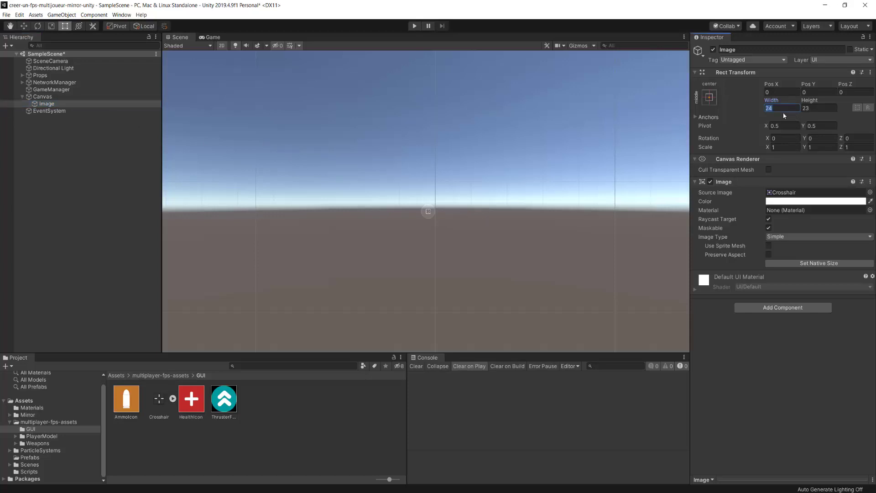
text(35)
click(817, 108)
text(34)
click(781, 92)
key(Tab)
click(210, 37)
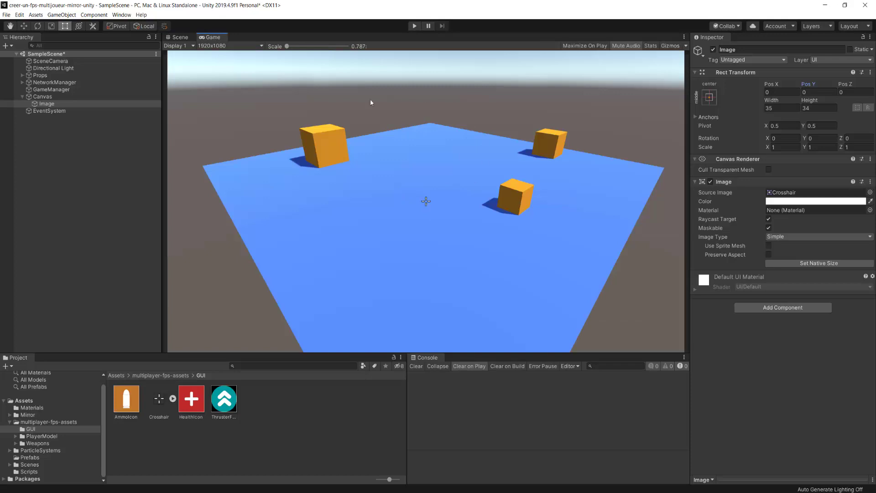
Step: Set the crosshair Image's Width to 30 and Height to 29
click(774, 106)
text(30)
click(812, 108)
text(29)
click(59, 104)
Step: Rename the Image object to Crosshair
click(744, 49)
text(Crosshai)
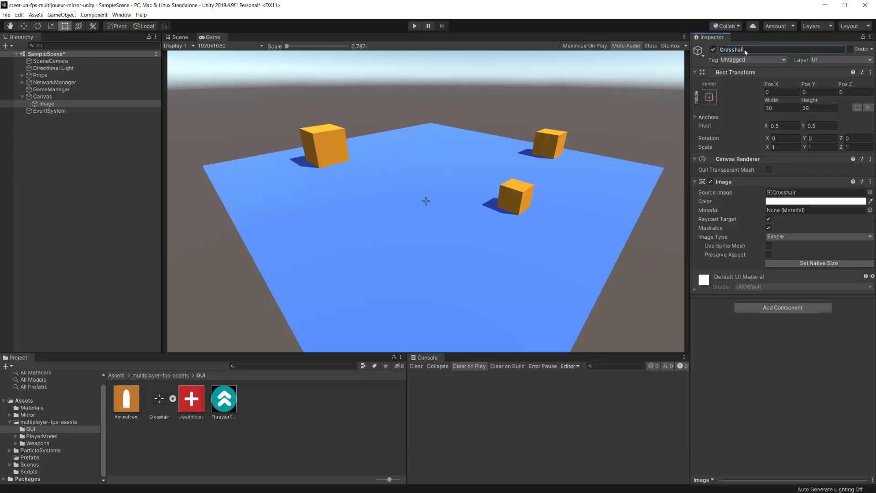
text(r)
key(Return)
Step: Rename the Canvas to PlayerUI, collapse it in the Hierarchy, and enter Play mode
click(42, 96)
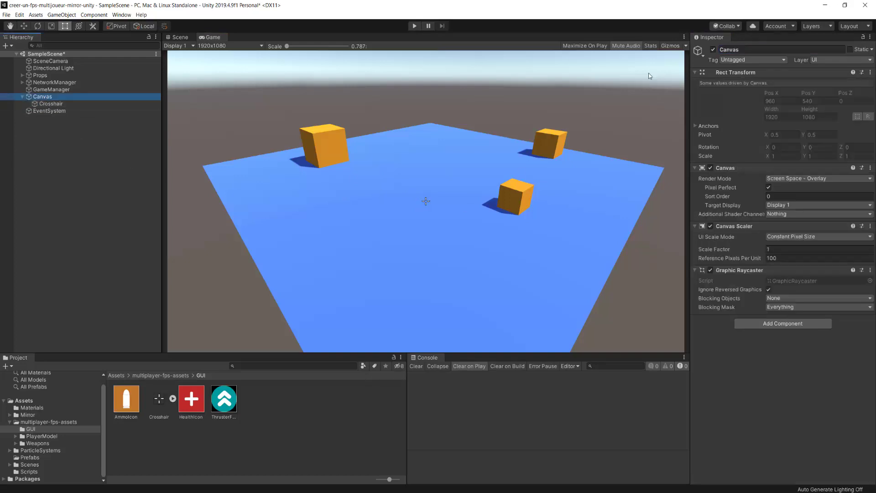
click(729, 50)
text(Pla)
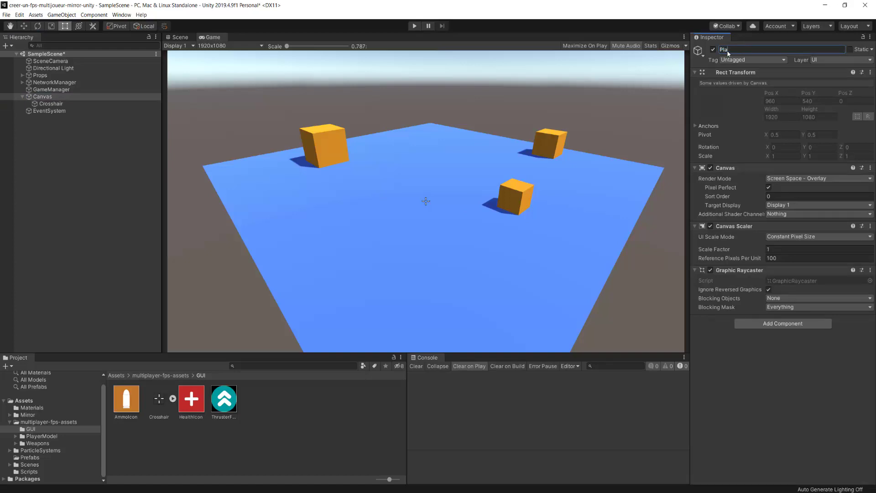
text(yerUI)
key(Return)
click(22, 97)
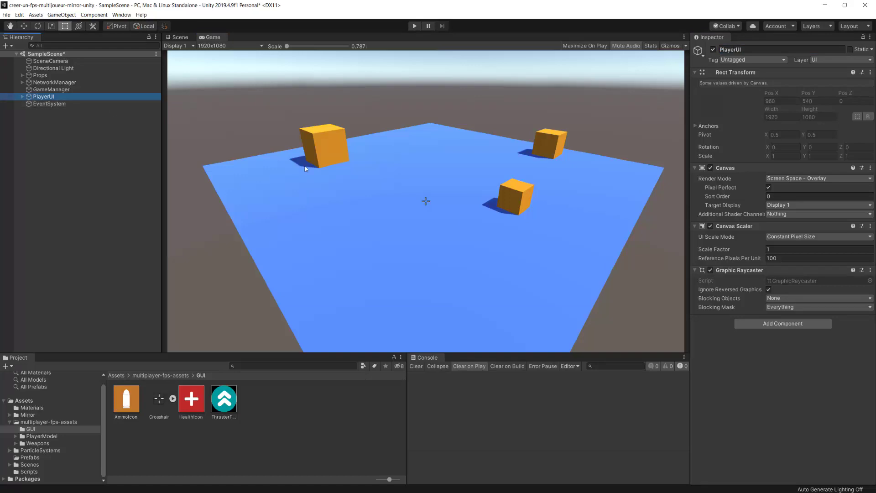
click(414, 26)
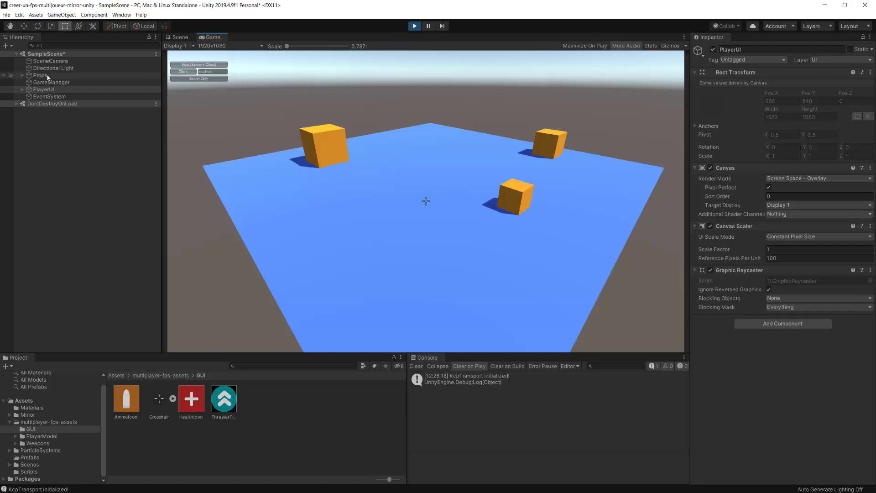
Step: Select PlayerUI in the Hierarchy, then stop Play mode
click(46, 91)
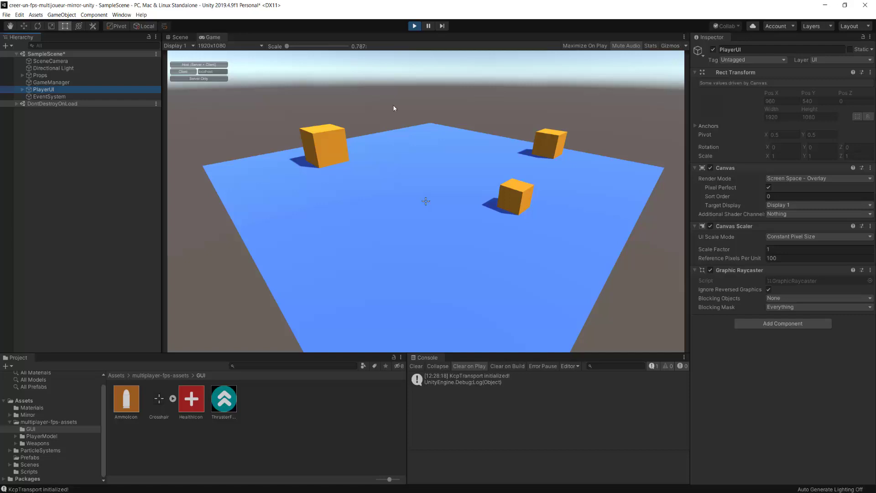
click(414, 26)
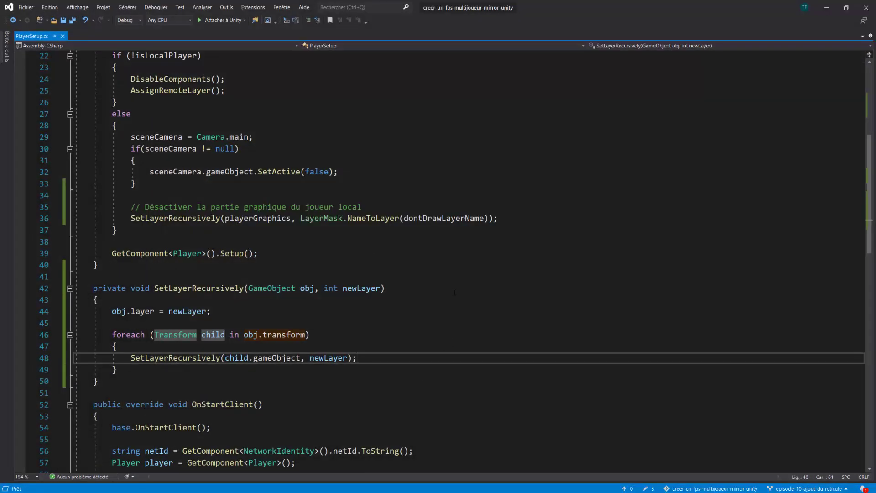
Step: Add a [SerializeField] private GameObject playerUIPrefab field below playerGraphics
scroll(402, 331, down, 2)
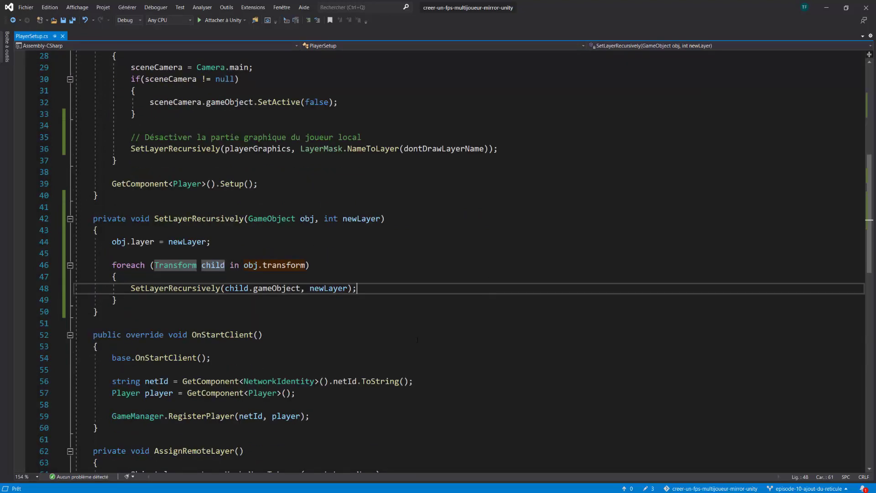
scroll(417, 339, up, 6)
scroll(420, 335, up, 4)
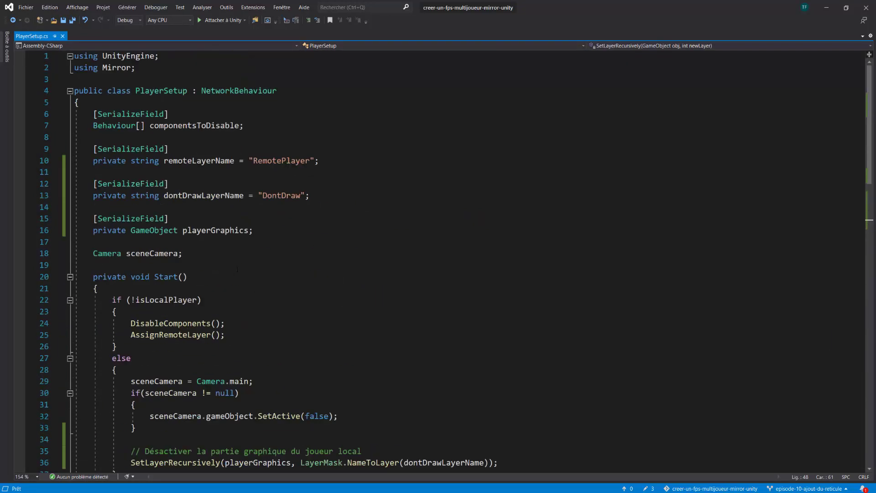
click(221, 245)
key(Return)
key(Return)
key(Up)
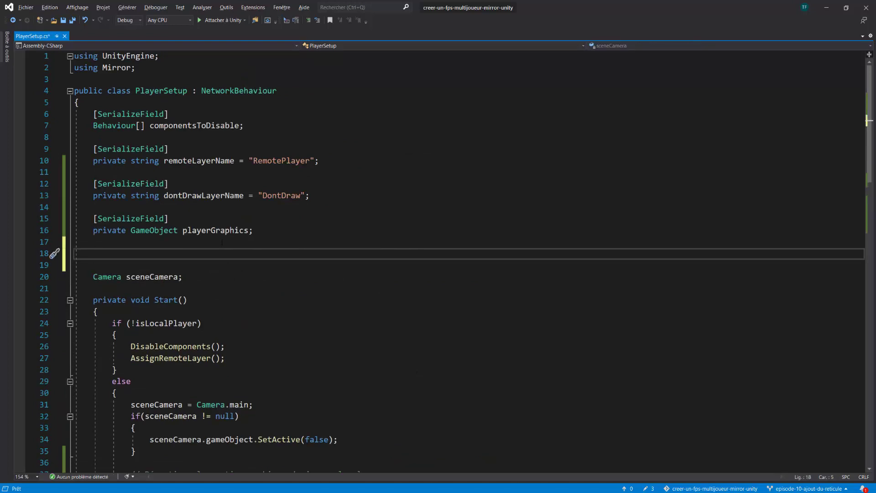
text([seria)
key(Tab)
text(])
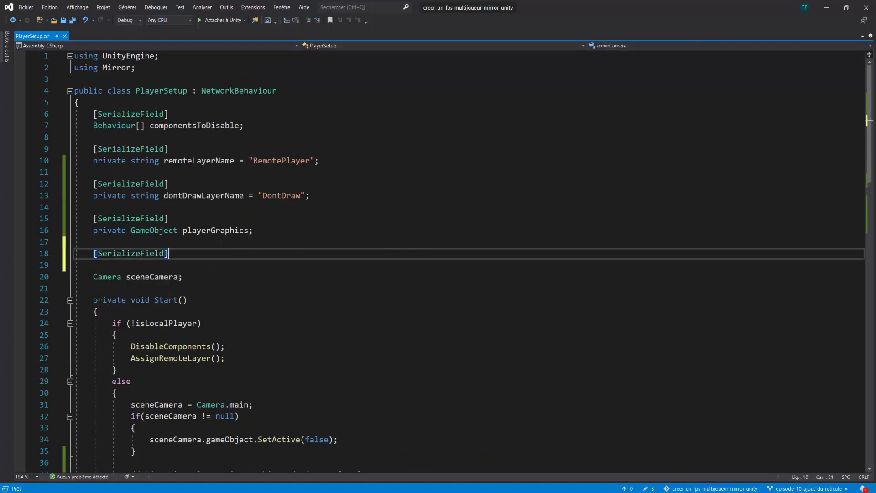
key(Return)
text(pr)
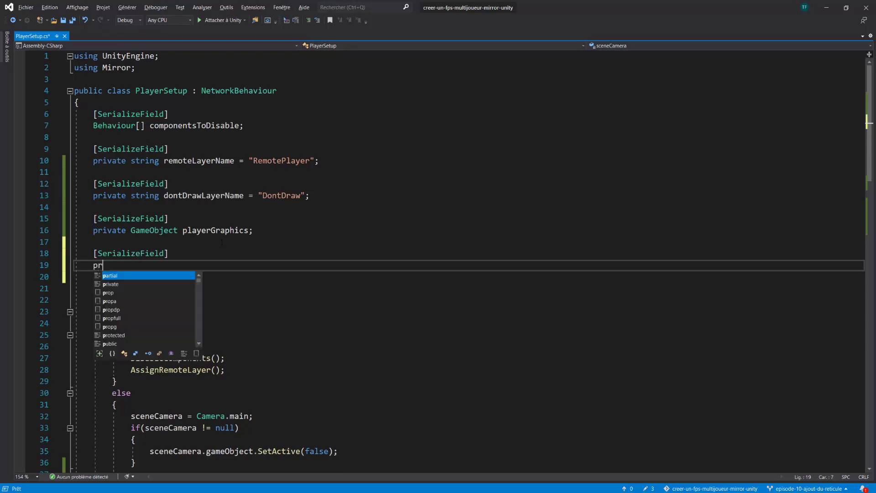
text(ivate Game)
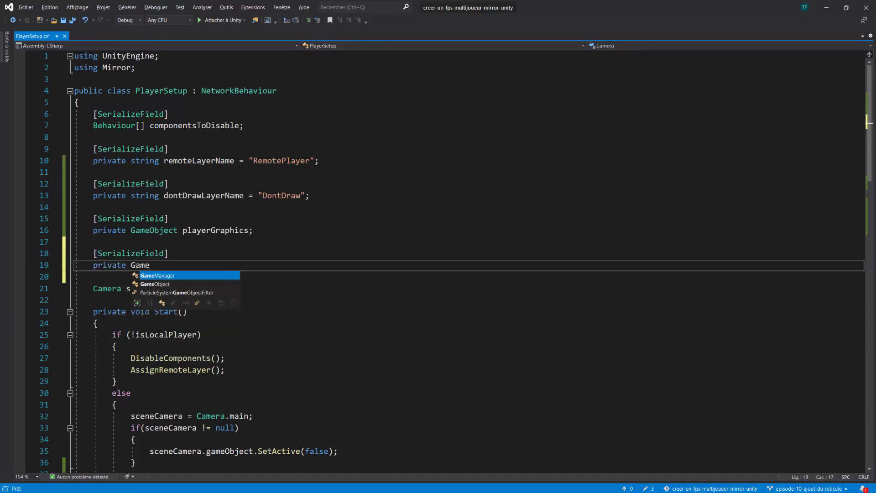
key(Tab)
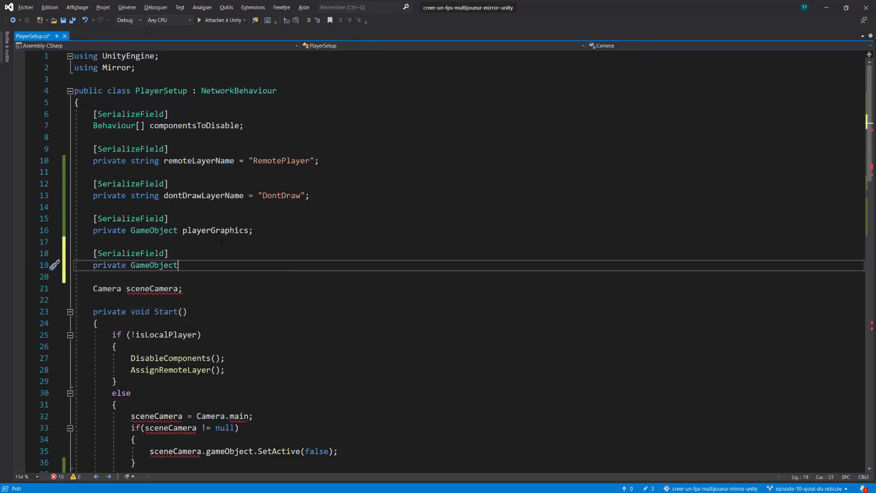
text( playerUI)
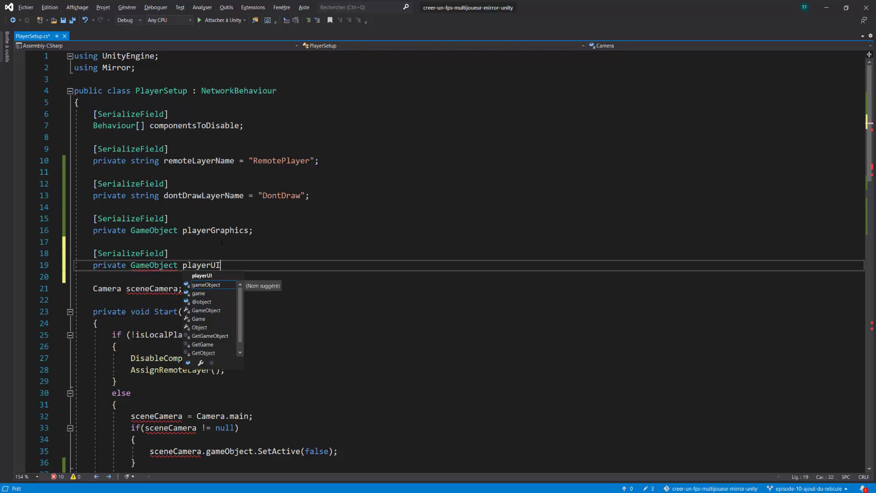
text(Prefab)
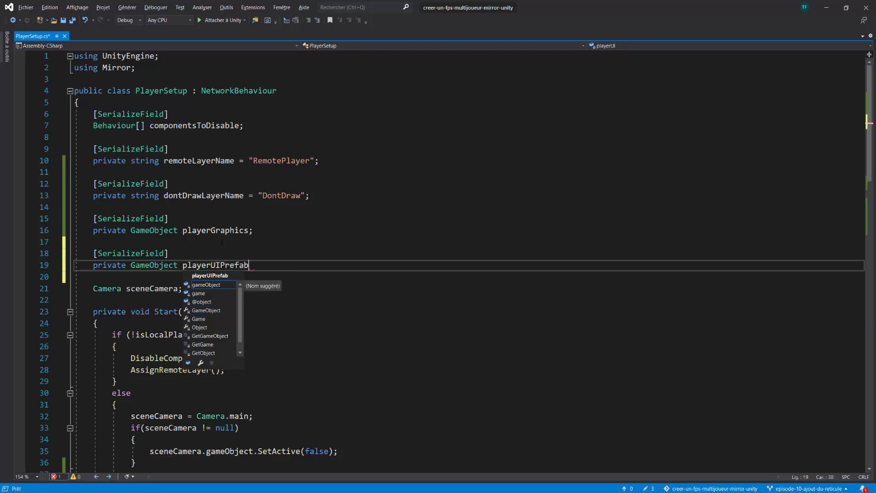
text(;)
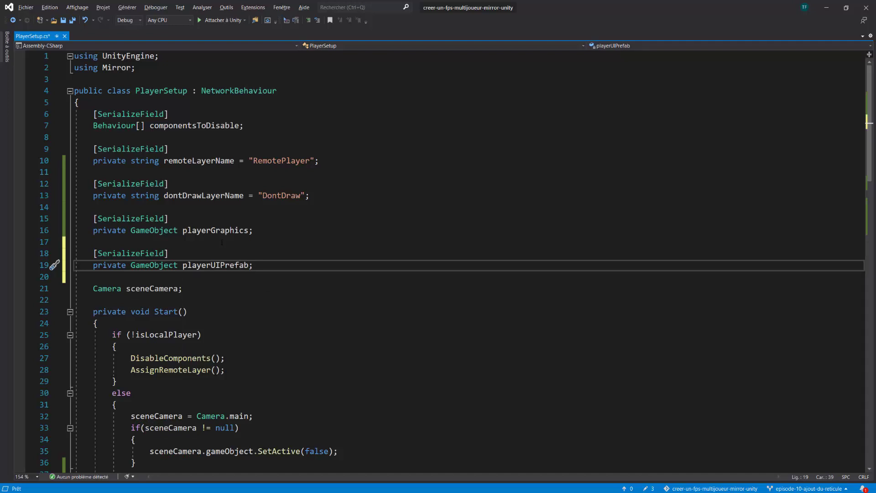
Step: Add a private GameObject playerUIInstance field and save PlayerSetup.cs
key(Return)
text(priva)
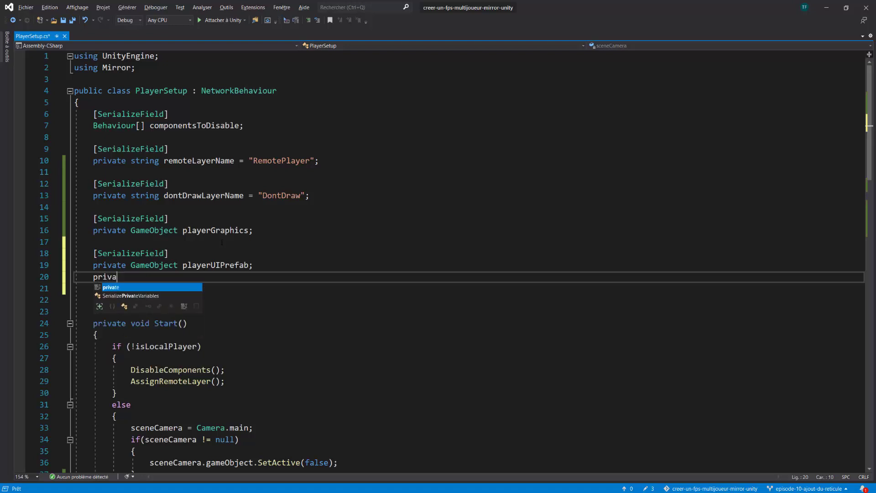
text(te Game)
key(Tab)
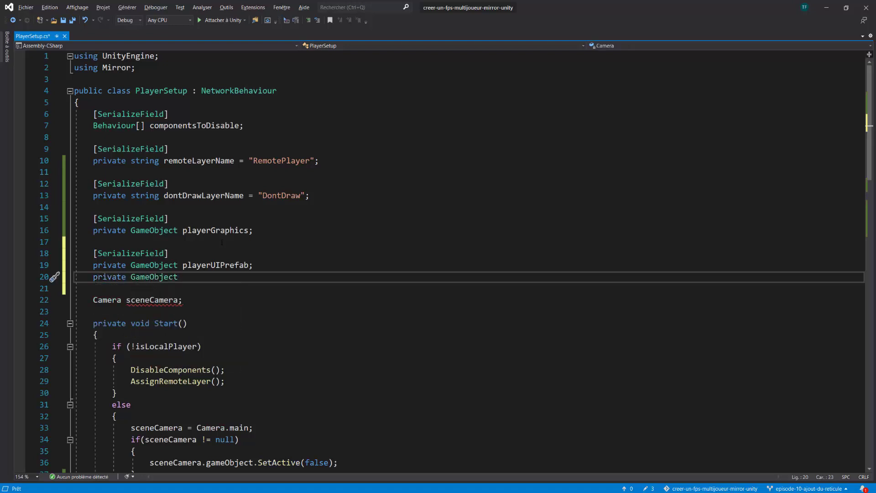
text( pl)
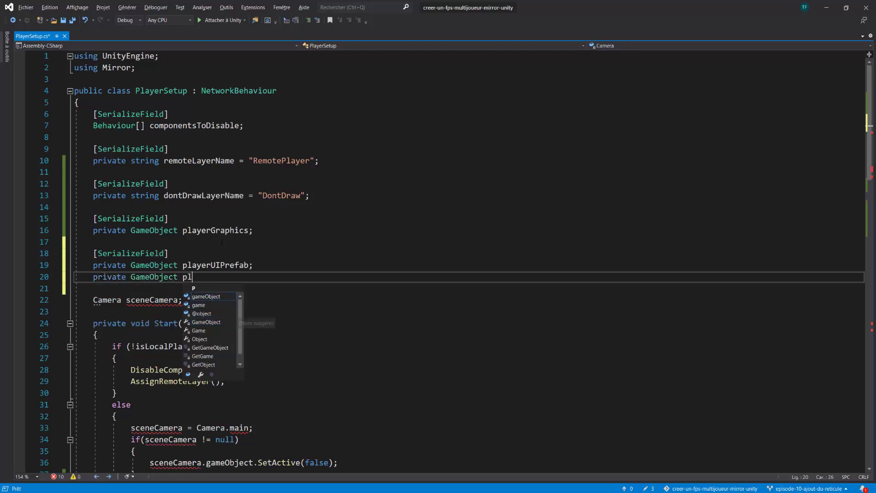
text(ayerUIInst)
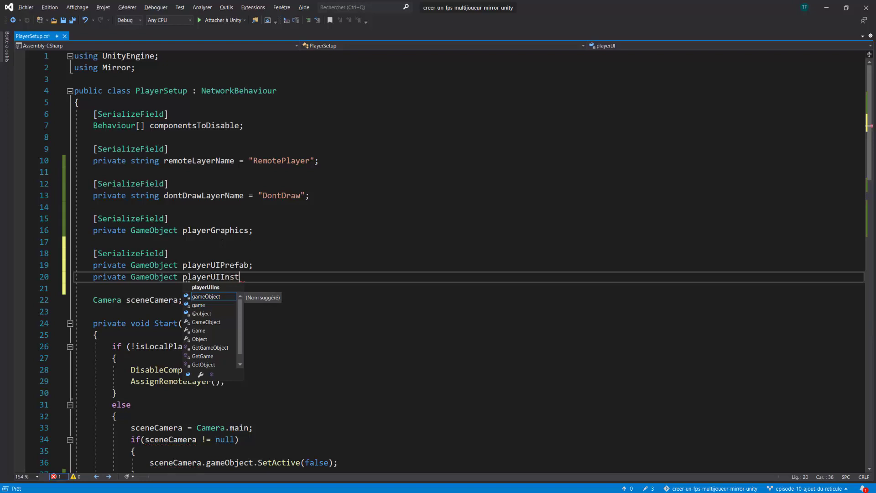
text(ance;)
key(ctrl+s)
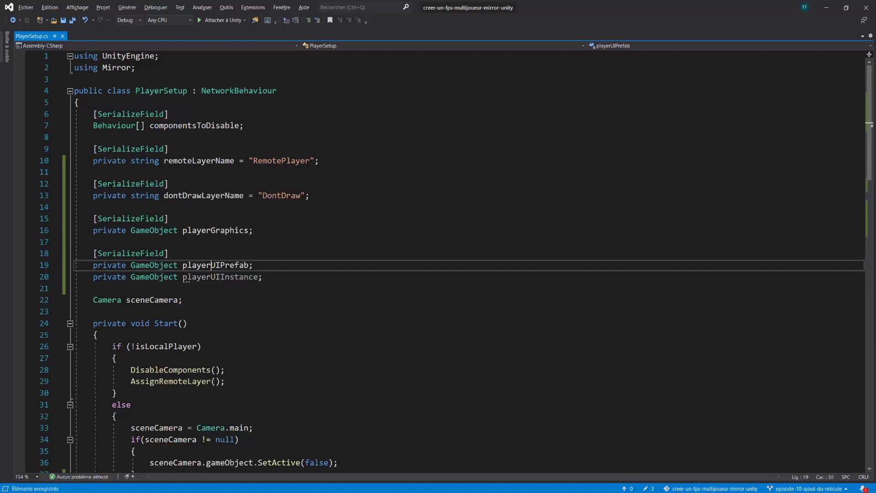
double_click(243, 266)
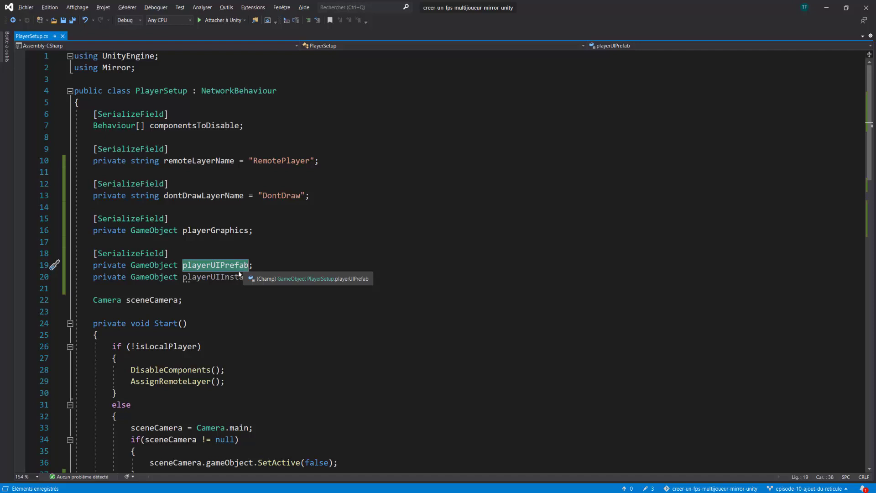
double_click(223, 279)
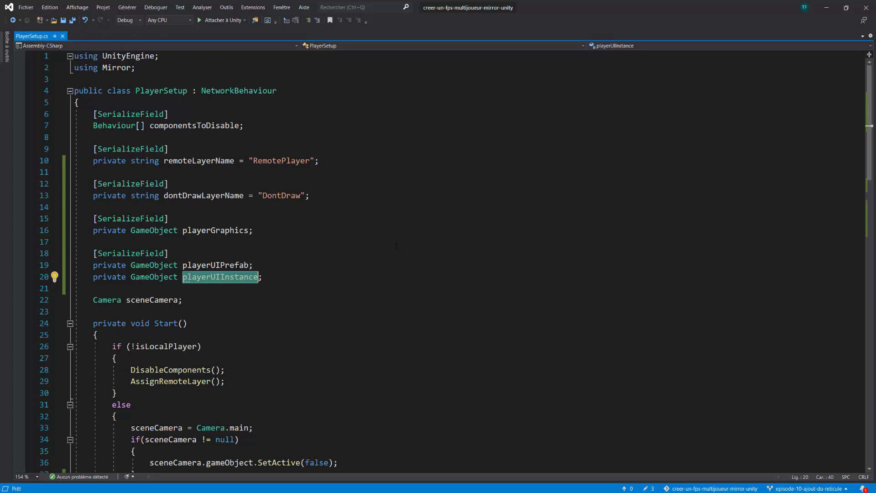
scroll(332, 233, down, 3)
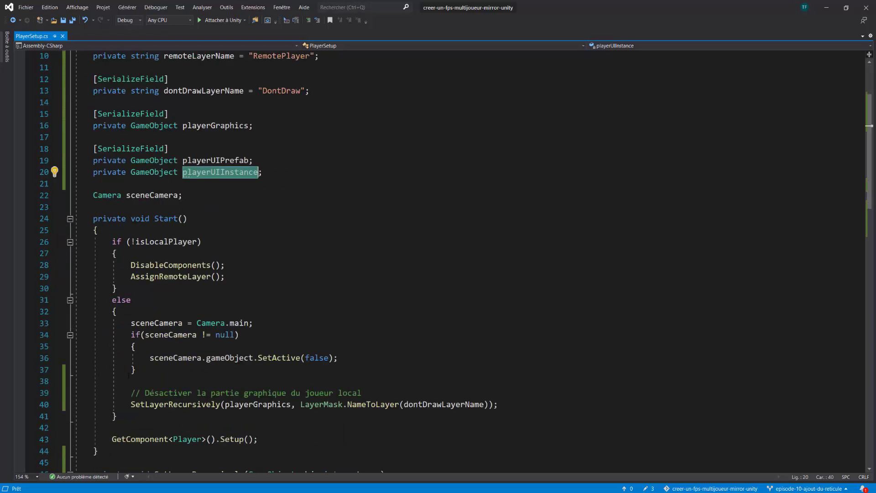
Step: In Start's local-player branch, add the comment 'Création du UI du joueur local' and Instantiate(playerUIPrefab);
click(533, 400)
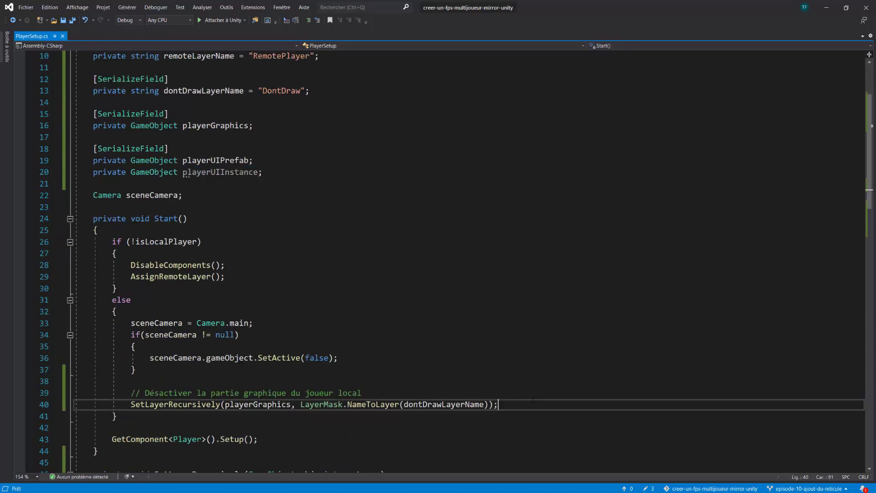
key(Return)
key(Return)
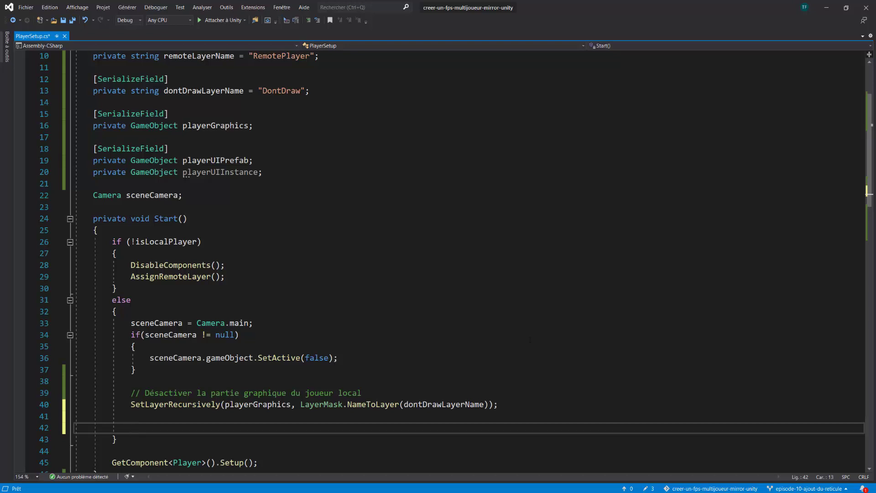
text(//)
scroll(498, 351, down, 1)
scroll(273, 368, down, 1)
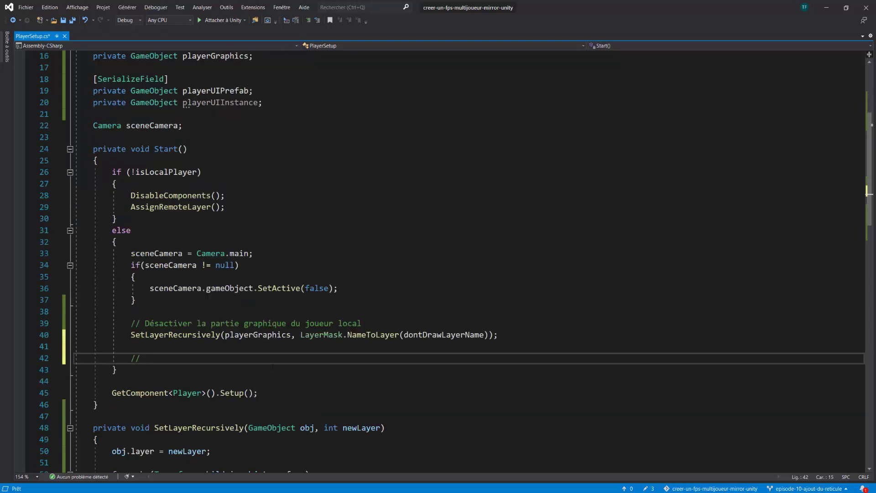
text( Créatio)
text(n du)
text( UI du joueur )
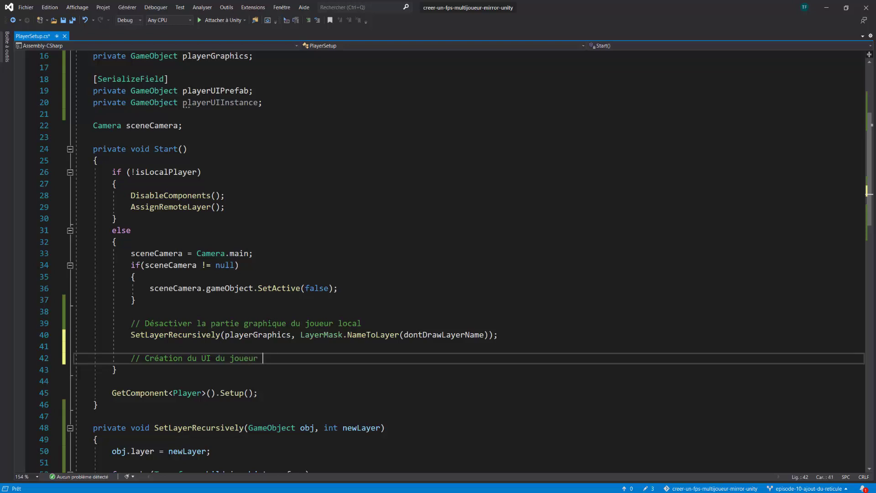
text(local)
key(Return)
text(Inst)
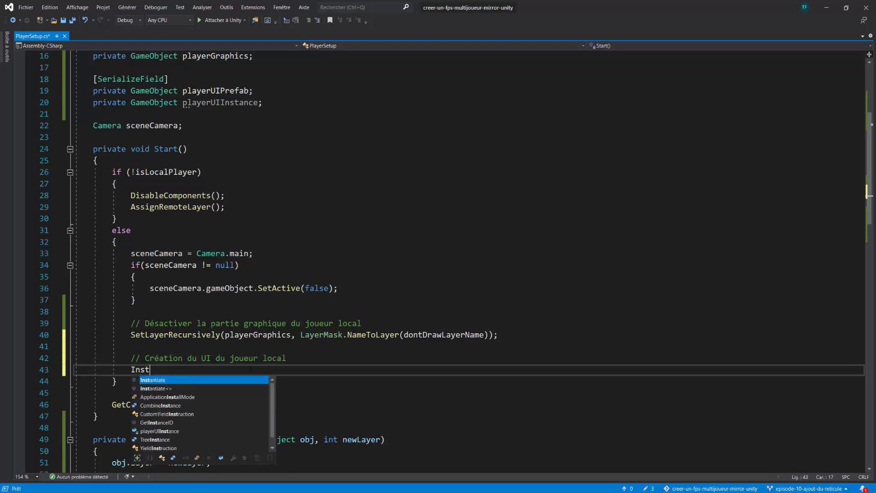
key(Tab)
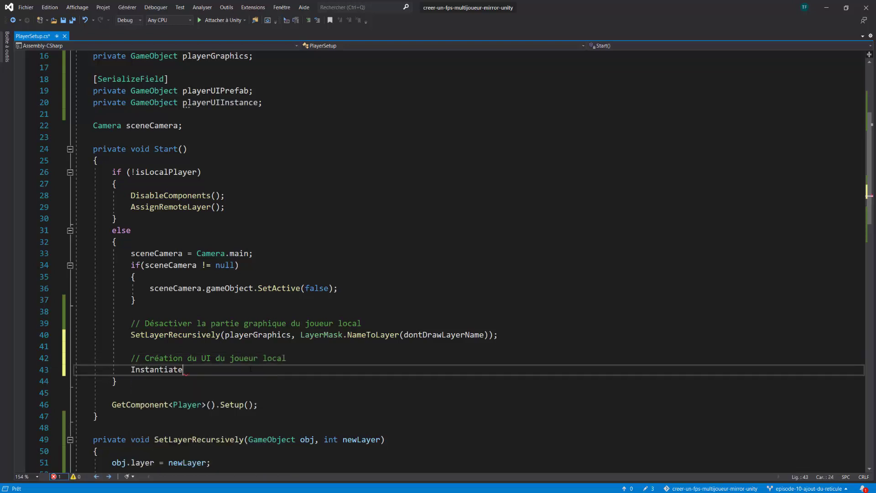
text((player)
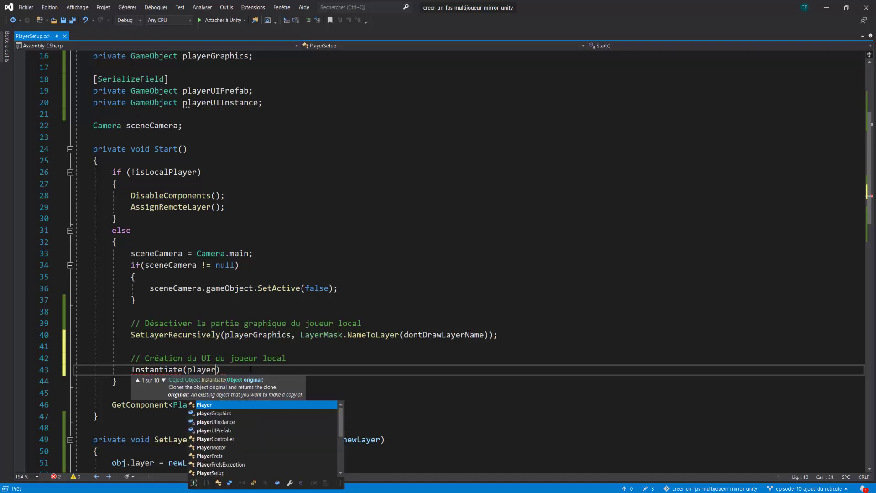
text(UIPrefab))
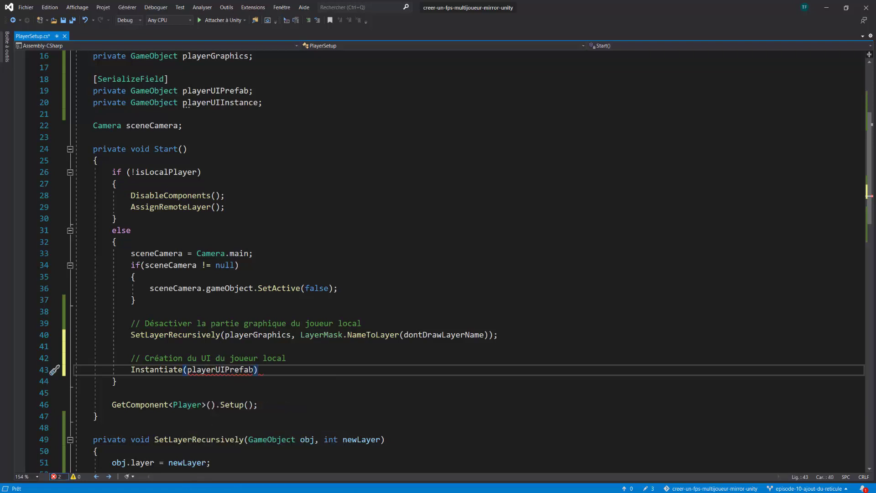
text(;)
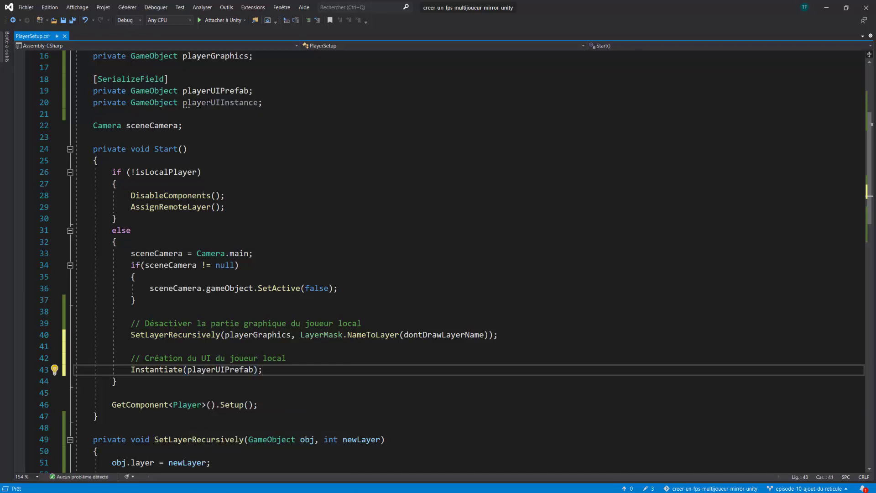
Step: Assign the Instantiate result to playerUIInstance on line 43 and save the script
click(209, 103)
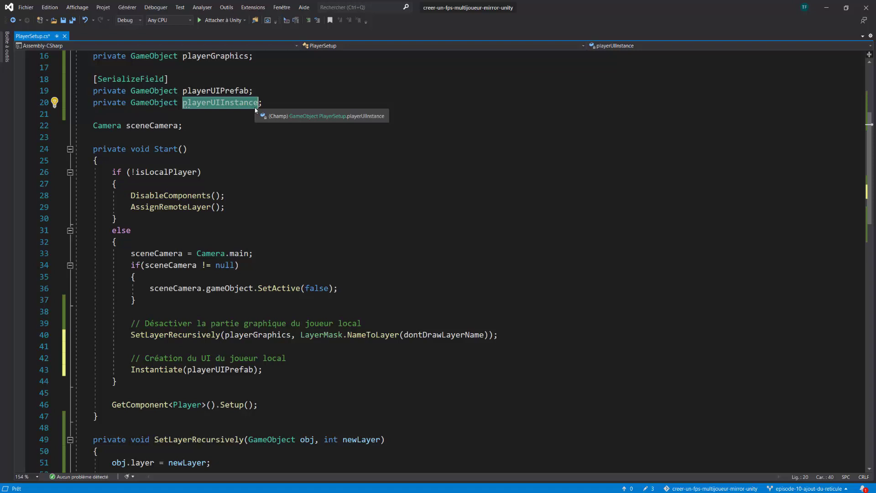
click(129, 370)
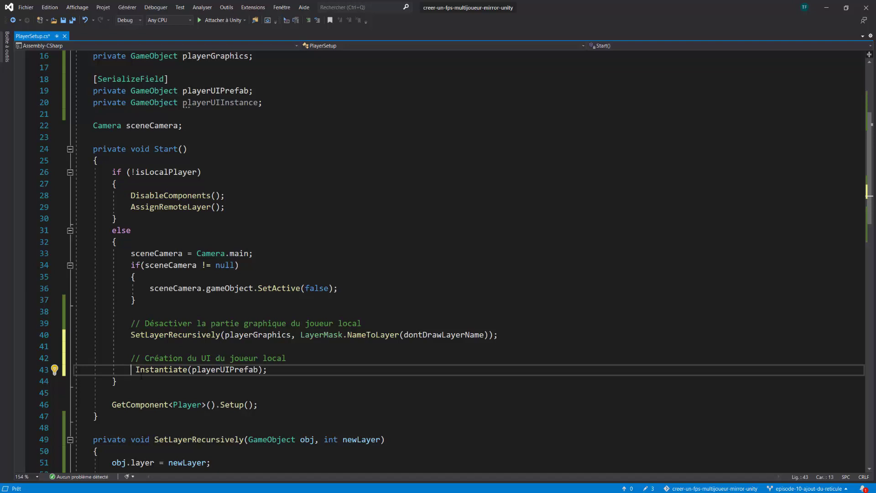
text(playe)
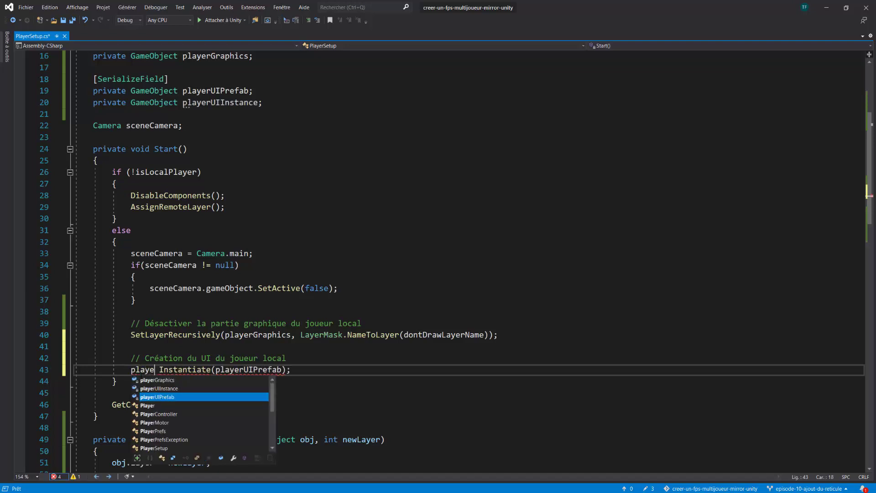
text(r)
key(BackSpace)
key(BackSpace)
text(erUI)
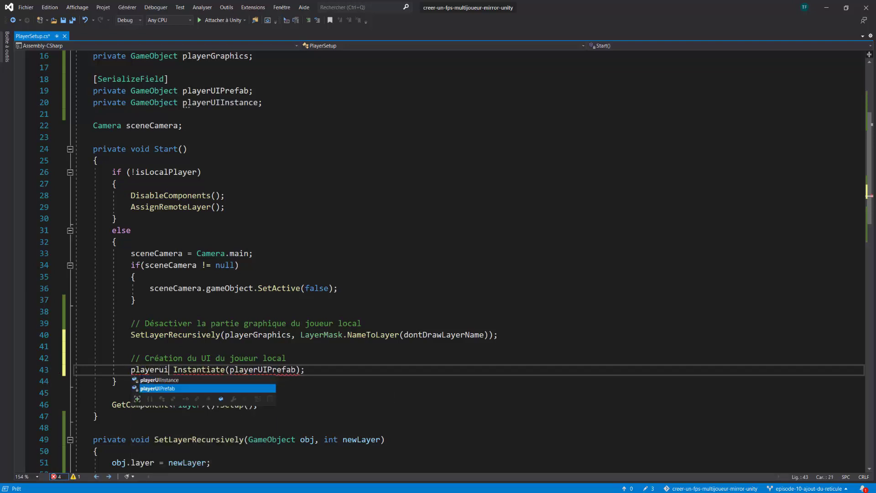
text(In)
key(Tab)
text(=)
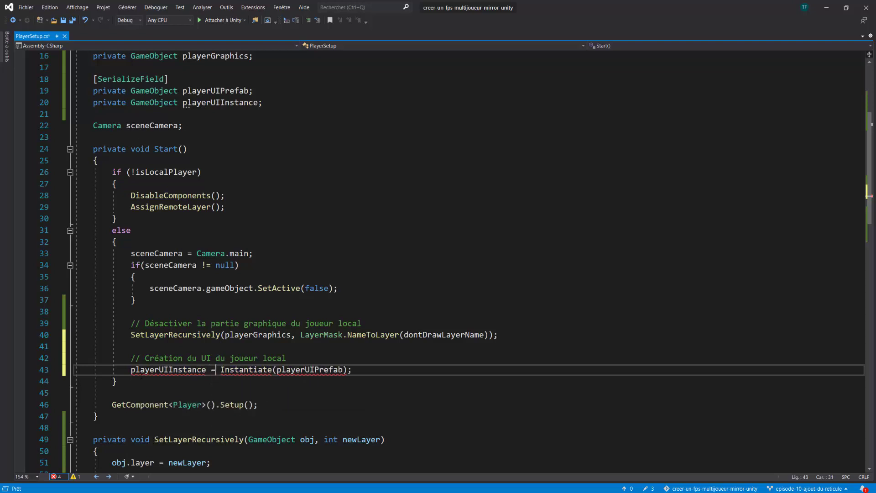
click(365, 367)
key(ctrl+s)
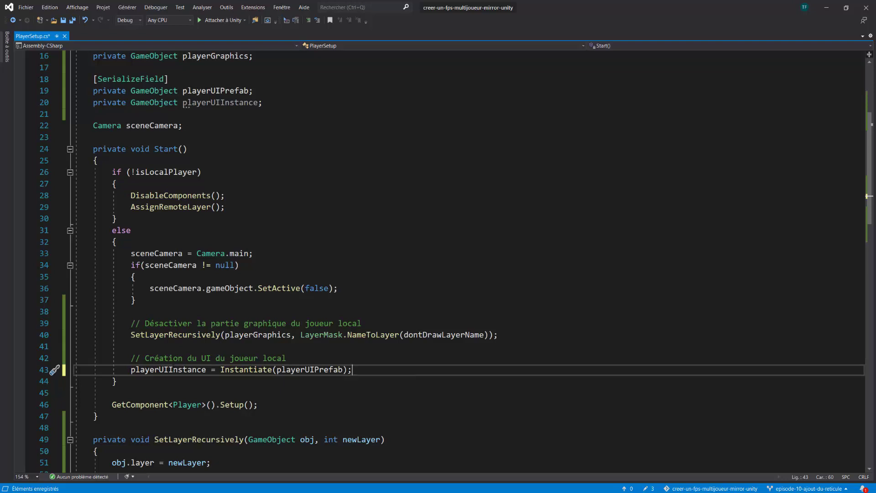
double_click(169, 370)
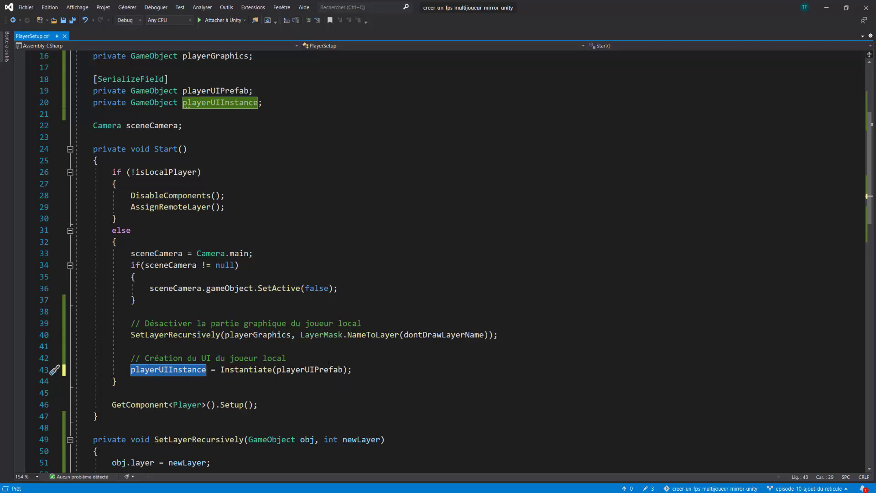
click(360, 370)
scroll(440, 348, down, 1)
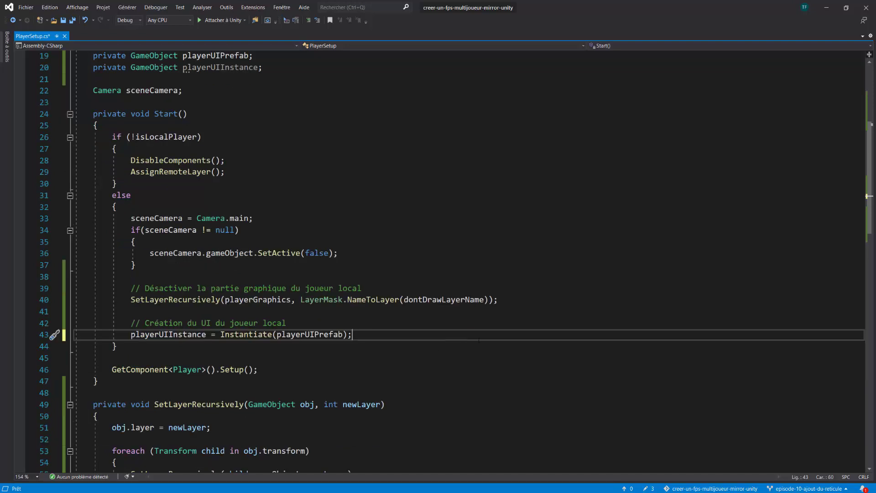
Step: Save the script and open a blank line at the top of OnDisable
key(ctrl+s)
scroll(279, 316, down, 4)
scroll(278, 316, down, 4)
scroll(278, 316, down, 3)
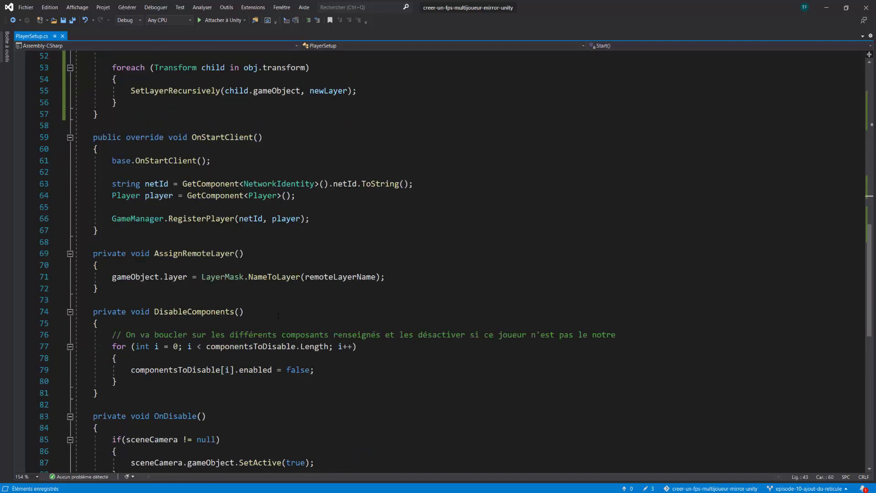
scroll(278, 316, down, 4)
click(97, 288)
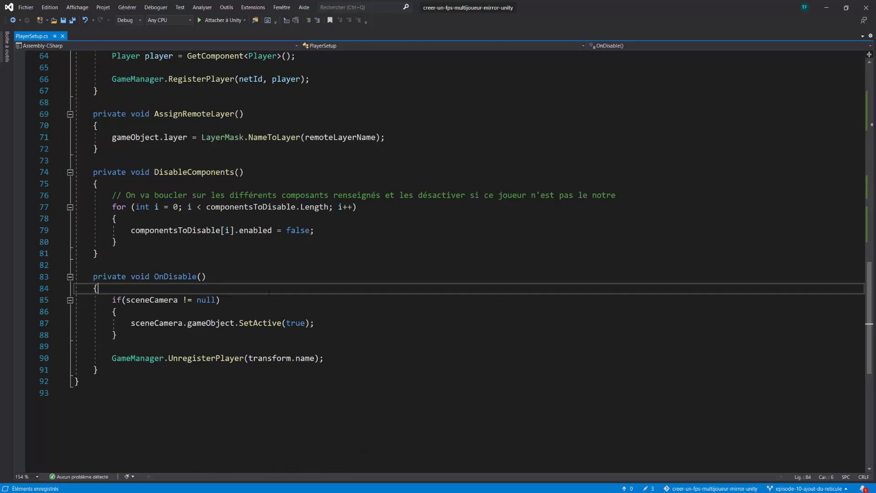
key(Return)
key(Return)
key(Up)
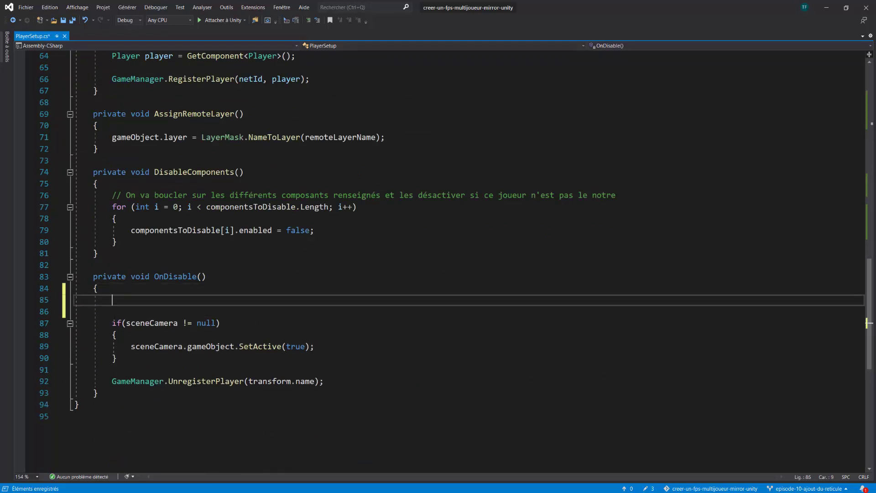
drag(111, 322, 176, 358)
click(176, 359)
key(Down)
key(Down)
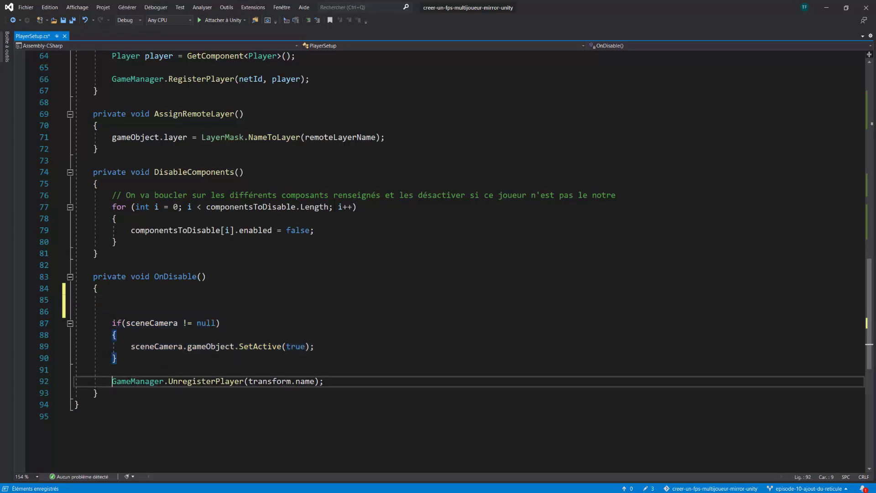
key(shift+End)
click(136, 298)
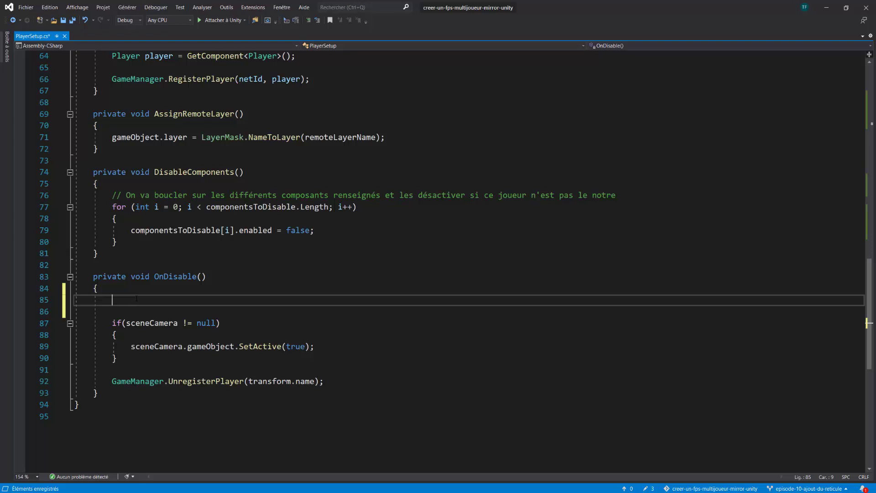
Step: Write Destroy(playerUIInstance); in OnDisable and switch back to Unity
text(Destroy)
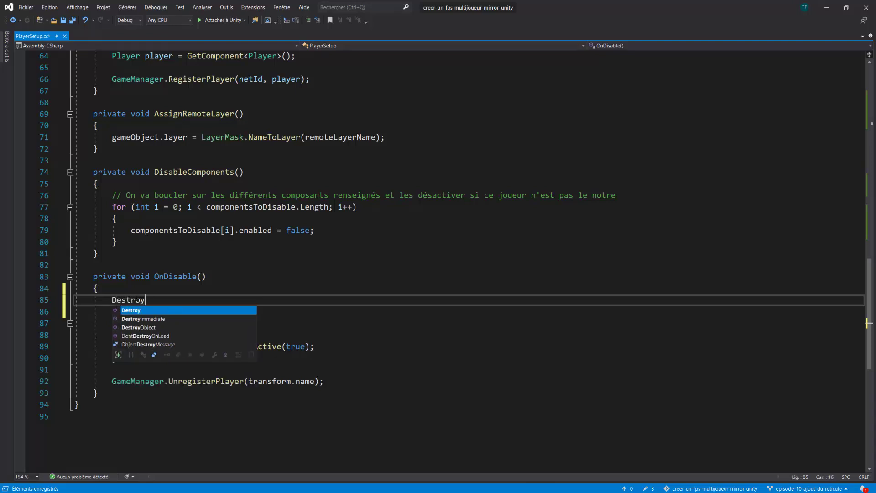
key(Escape)
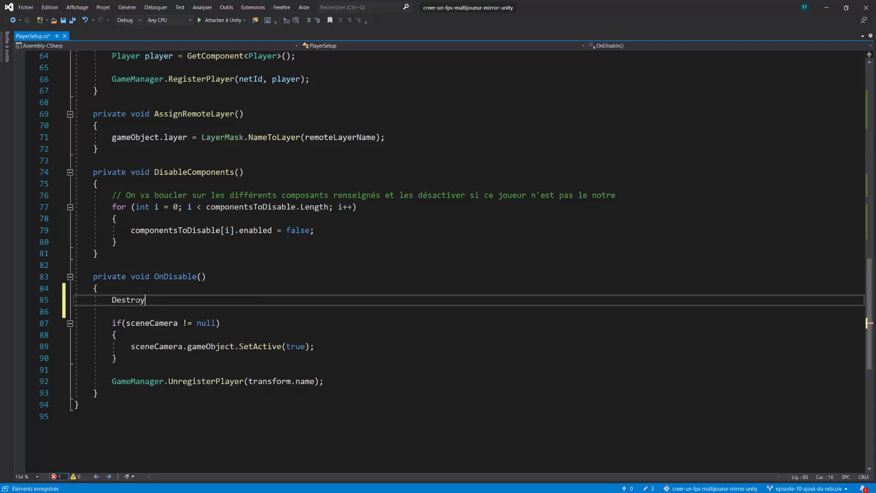
text((playerui)
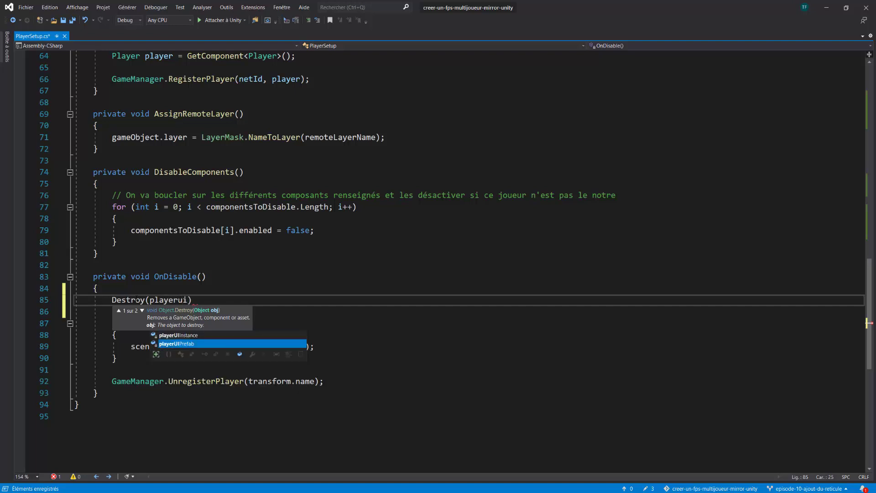
key(Up)
key(Tab)
text();)
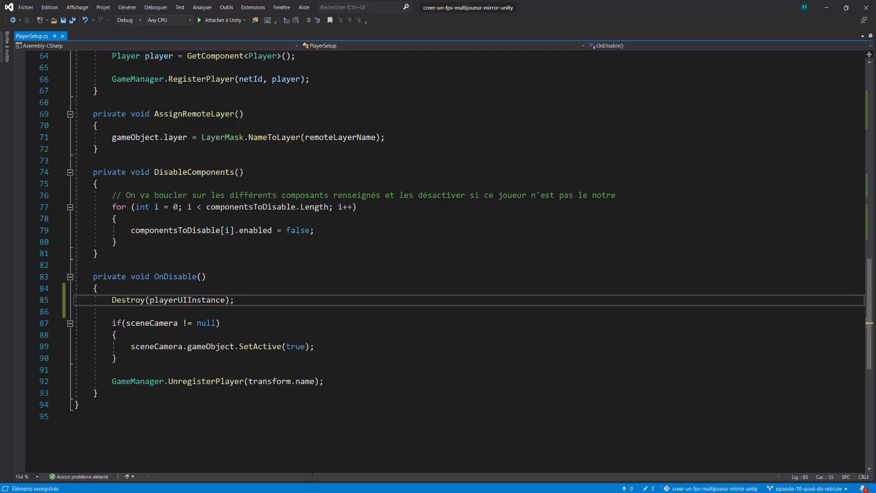
key(alt+Tab)
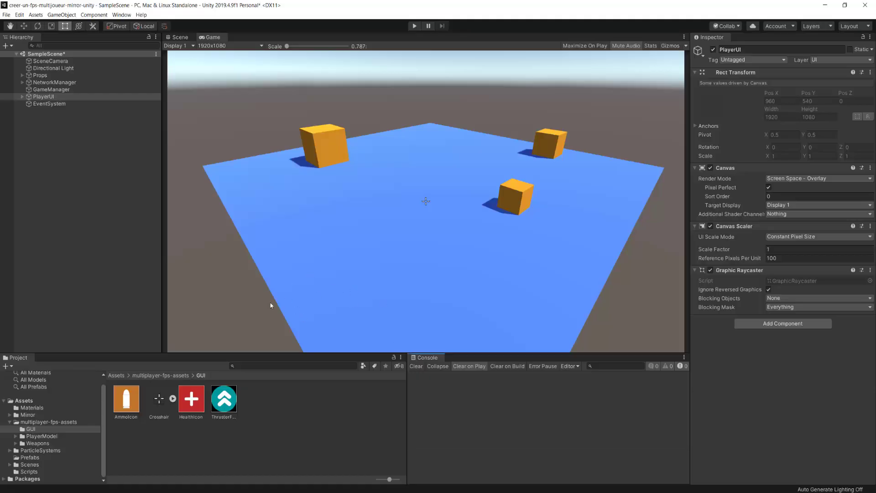
Step: Create a PlayerUI prefab by dragging it from the Hierarchy into Assets/Prefabs
click(39, 458)
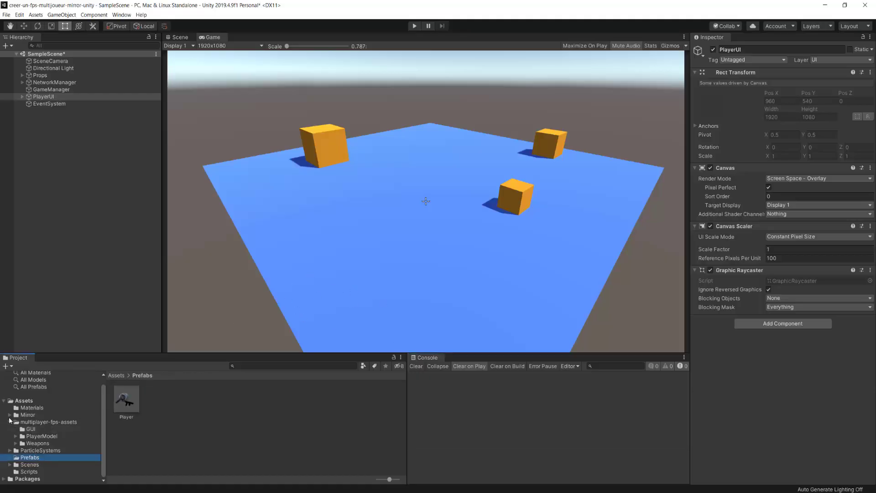
click(9, 422)
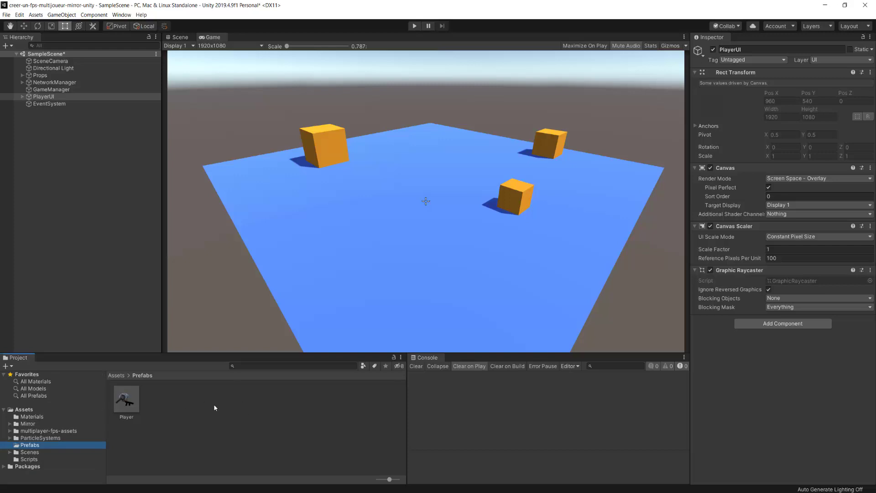
click(46, 98)
drag(77, 200, 151, 391)
drag(183, 421, 183, 421)
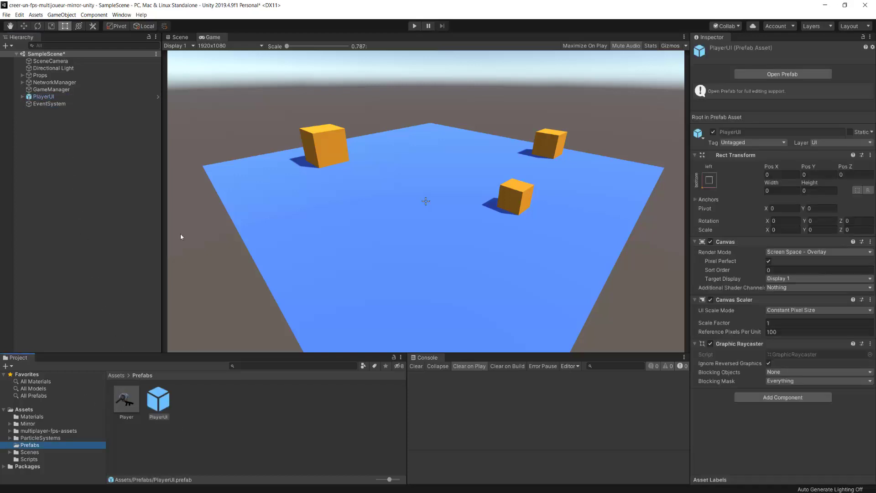
Step: Delete PlayerUI from the scene and select the Player prefab
click(47, 95)
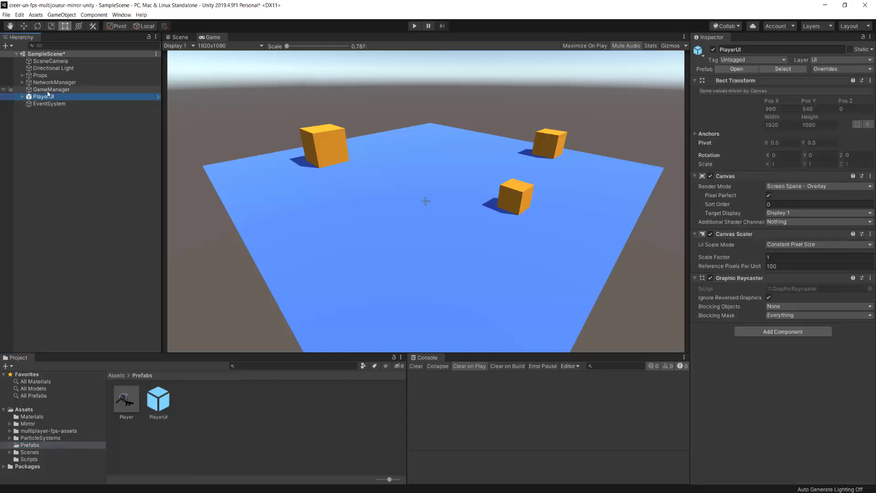
key(Delete)
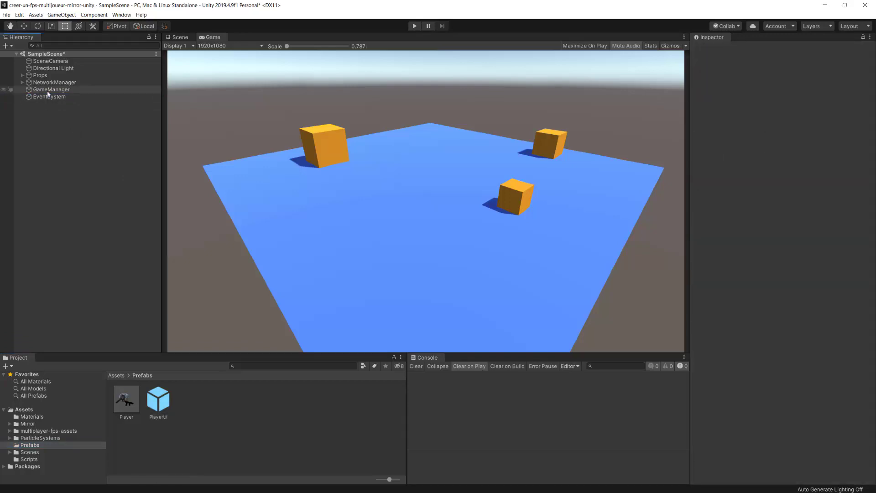
click(127, 401)
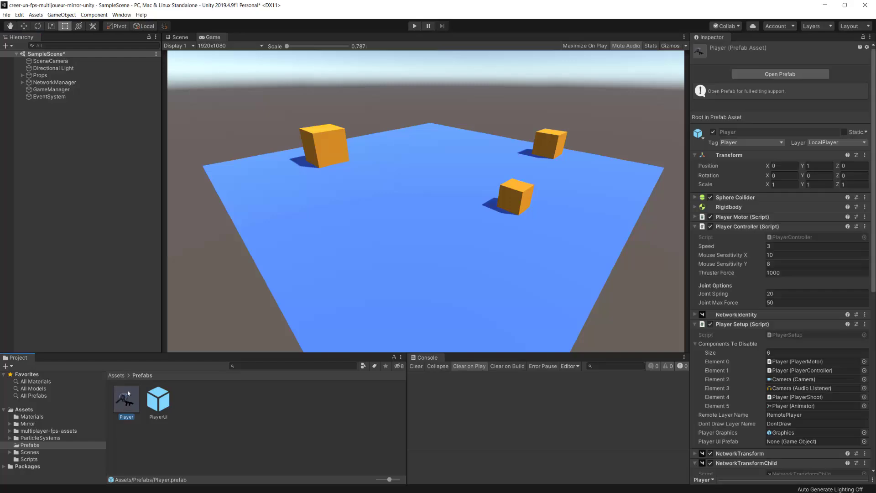
Step: Drag the PlayerUI prefab into Player Setup's Player UI Prefab field and enter Play mode
scroll(749, 254, down, 5)
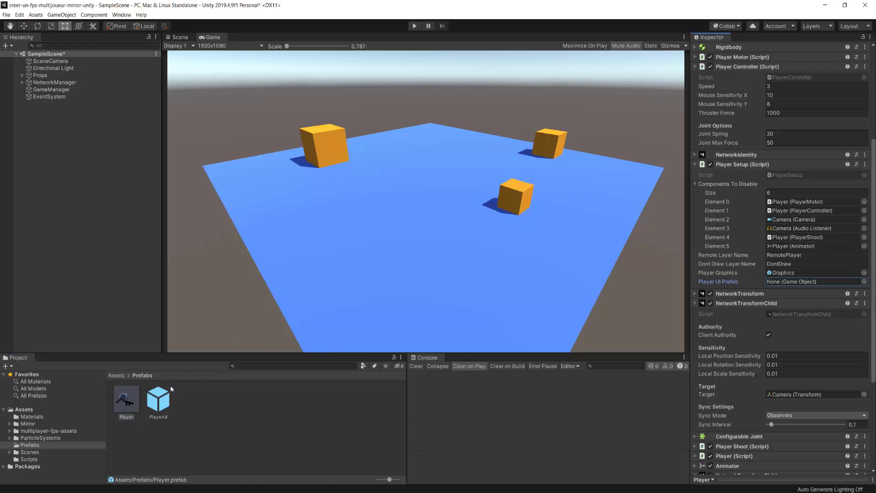
drag(158, 401, 223, 411)
drag(467, 393, 785, 281)
click(415, 26)
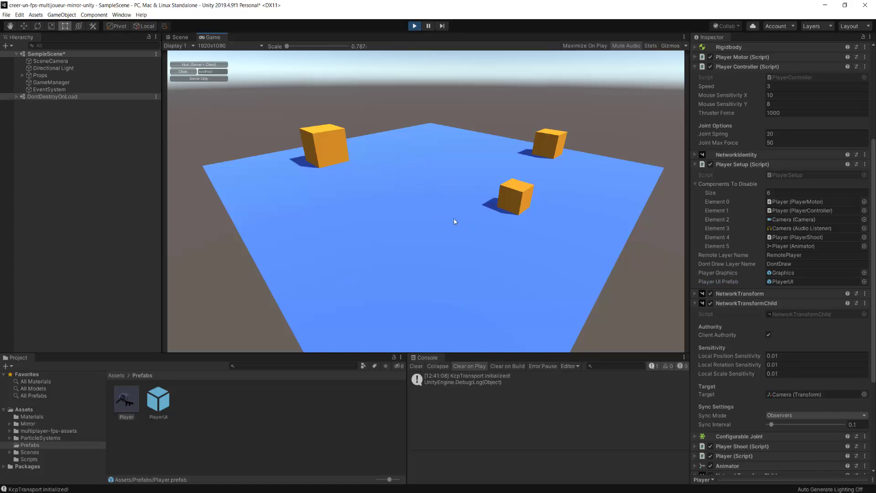
Step: Run as host to confirm PlayerUI(Clone) spawns, then stop the host and exit Play mode
click(188, 68)
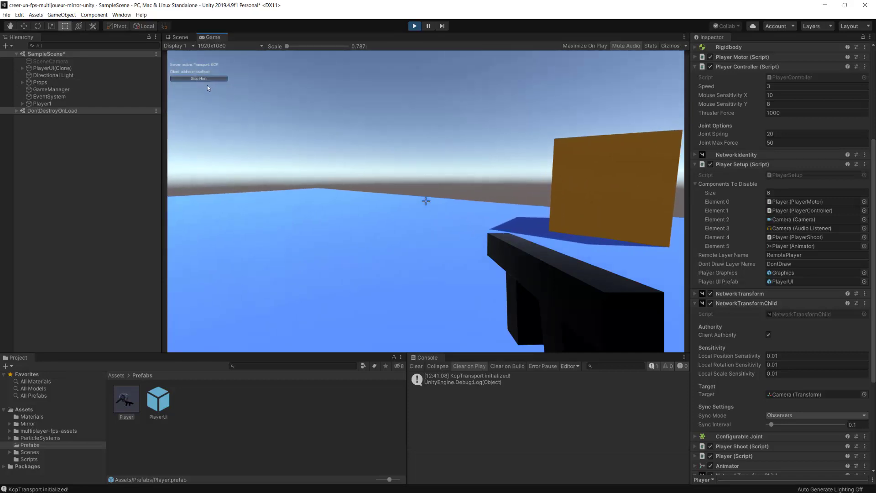
click(193, 79)
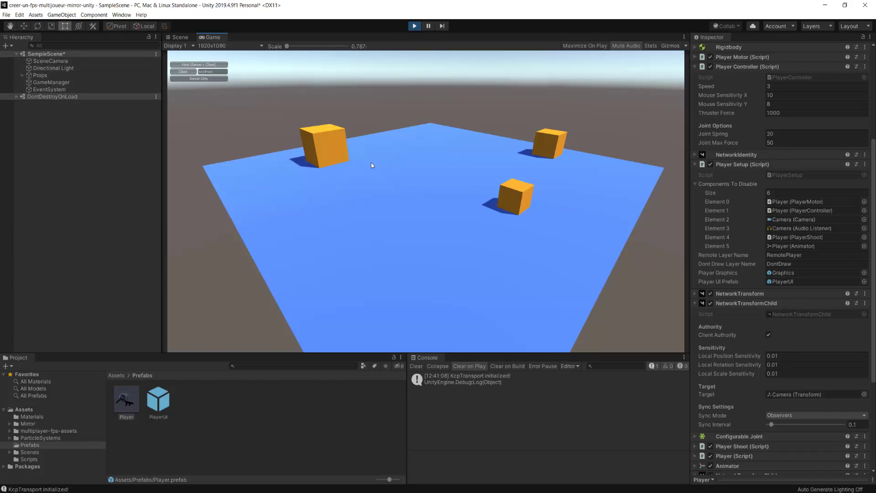
click(415, 26)
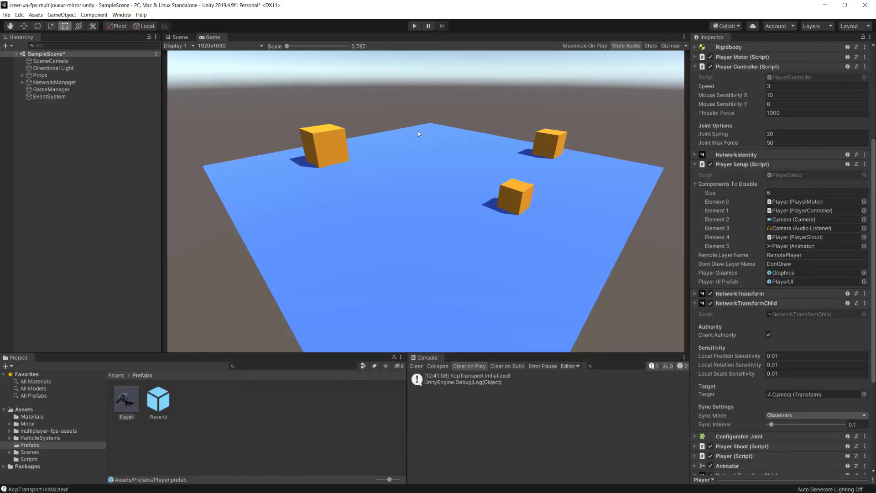